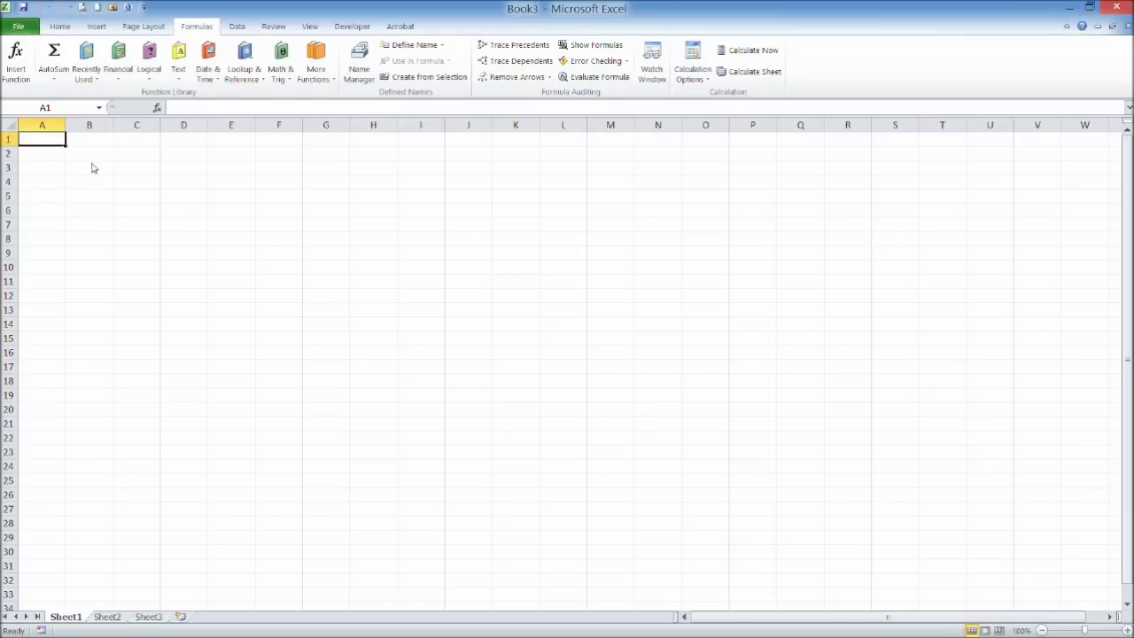
Apply All Borders to the block B2:D5.
{"action": "left_click", "coordinate": [89, 155]}
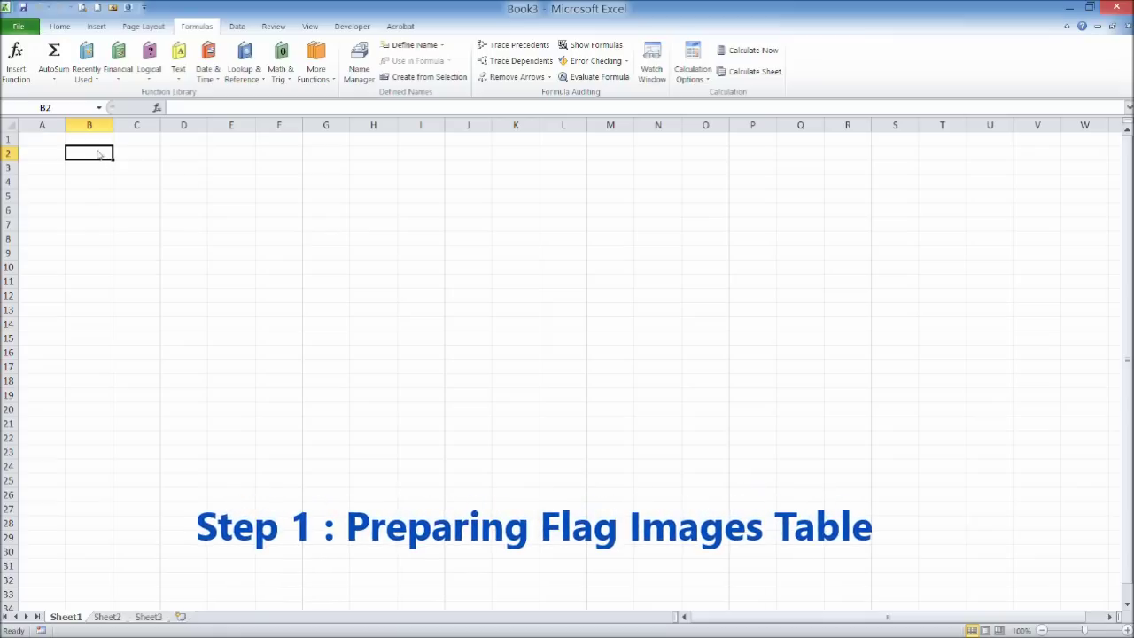
{"action": "left_click_drag", "start_coordinate": [102, 156], "coordinate": [172, 200]}
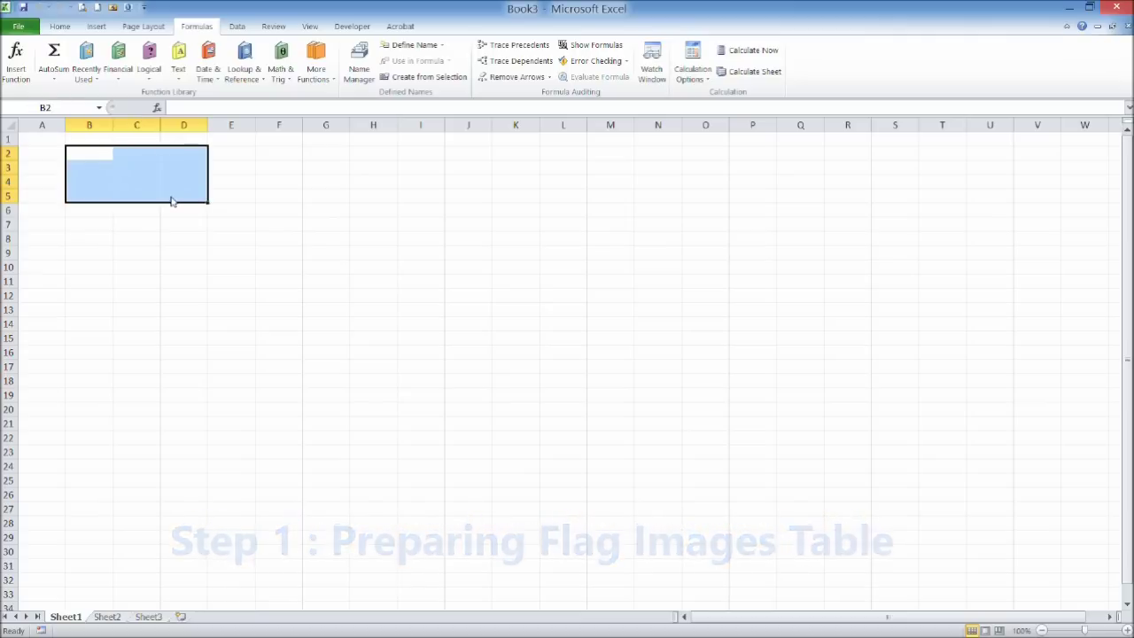
{"action": "left_click", "coordinate": [59, 26]}
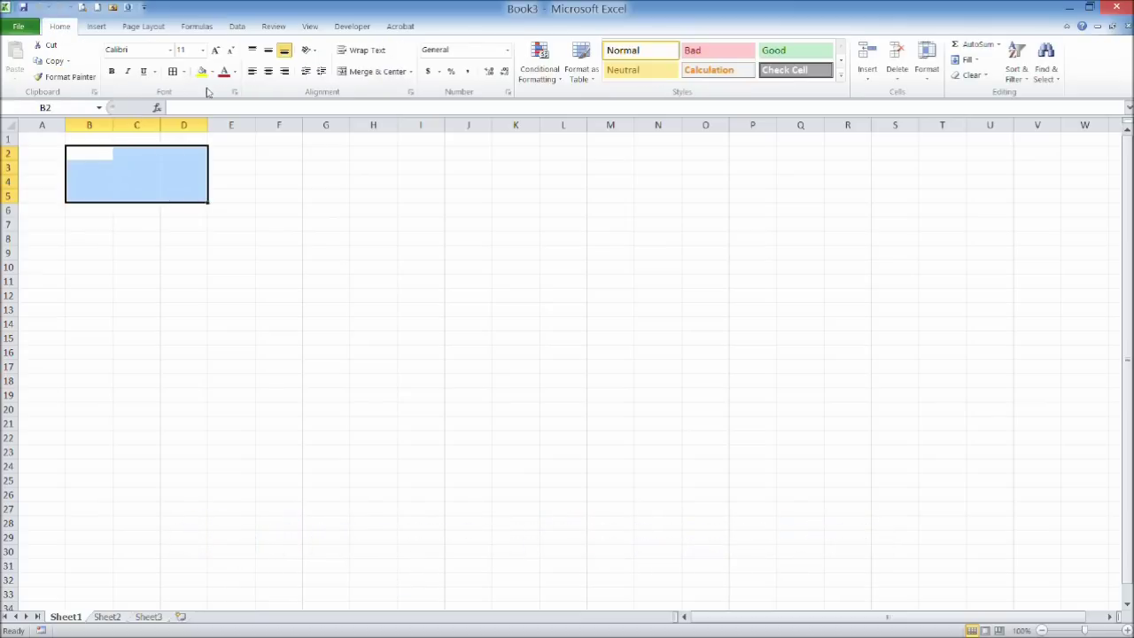
{"action": "left_click", "coordinate": [172, 72]}
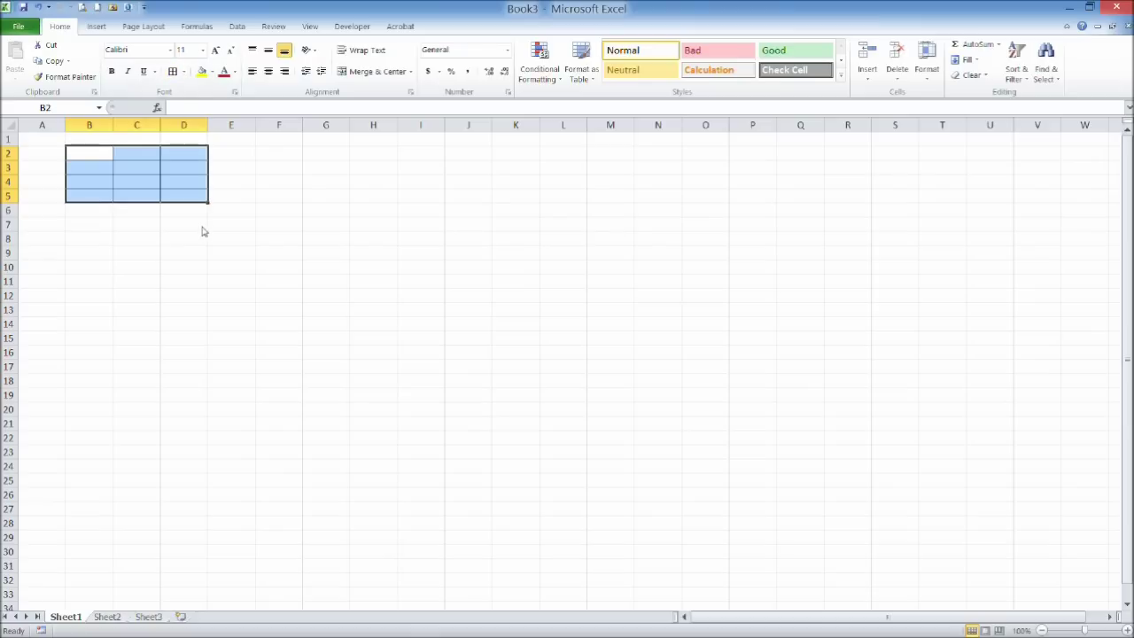
Select the grid columns B2:B5, C2:C5 and D2:D5 in turn, then deselect.
{"action": "left_click_drag", "start_coordinate": [101, 157], "coordinate": [97, 201]}
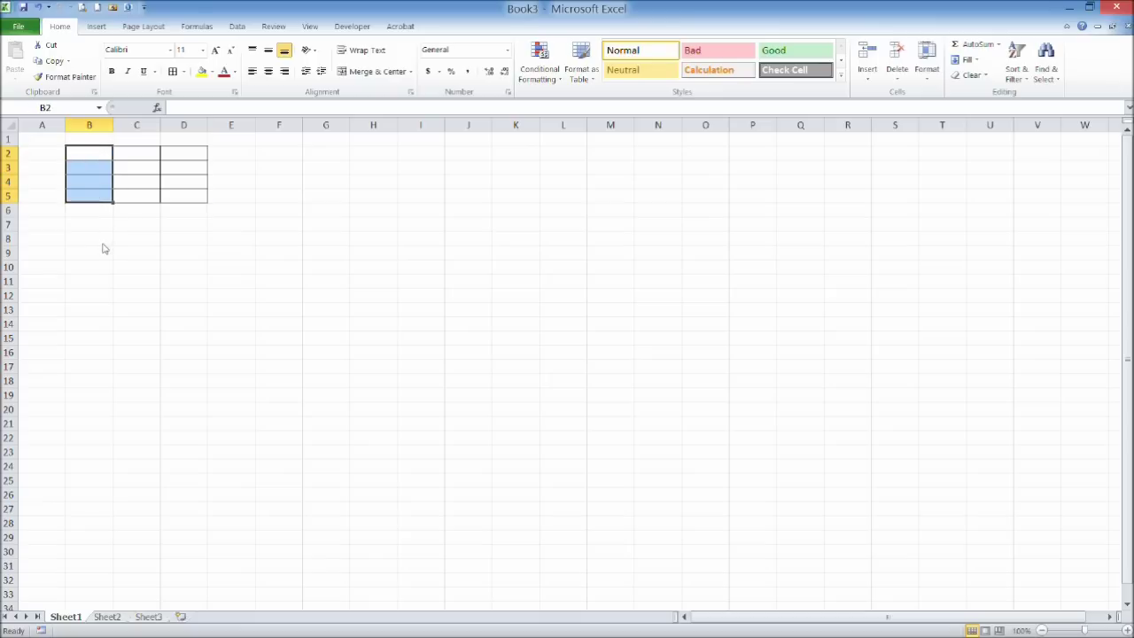
{"action": "left_click_drag", "start_coordinate": [128, 157], "coordinate": [137, 191]}
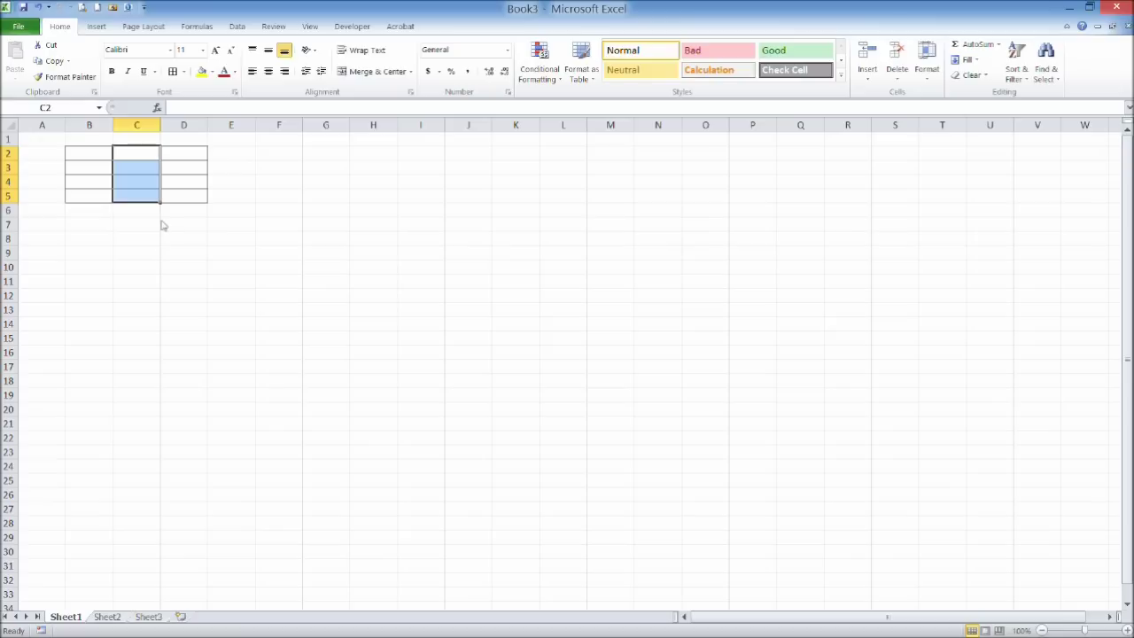
{"action": "left_click_drag", "start_coordinate": [182, 157], "coordinate": [185, 198]}
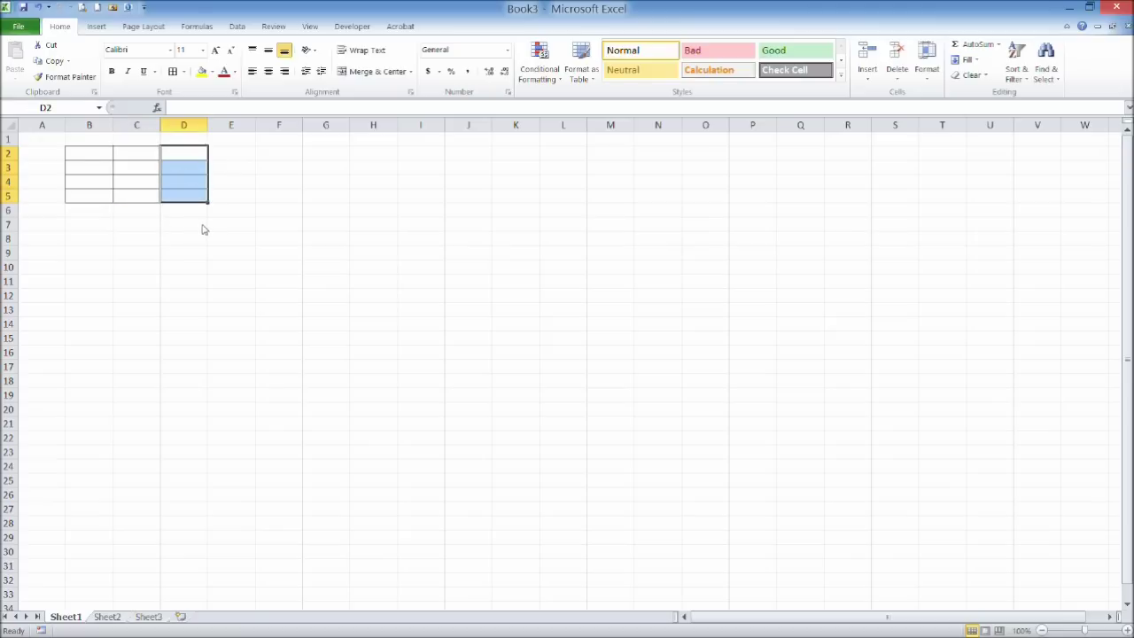
{"action": "left_click", "coordinate": [106, 240]}
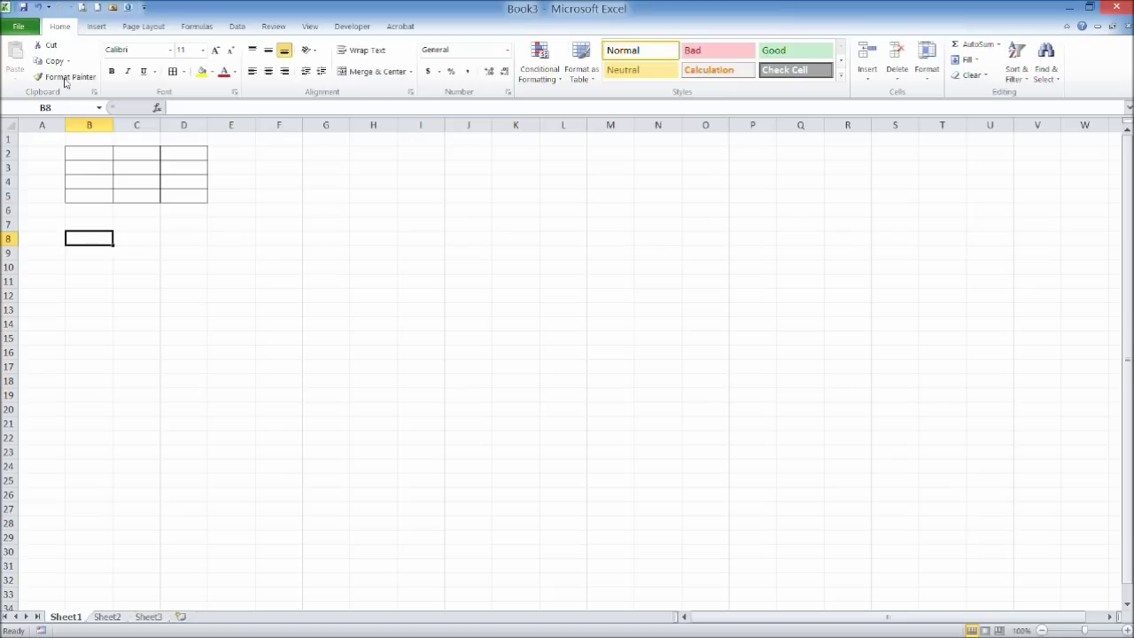
{"action": "left_click", "coordinate": [93, 27]}
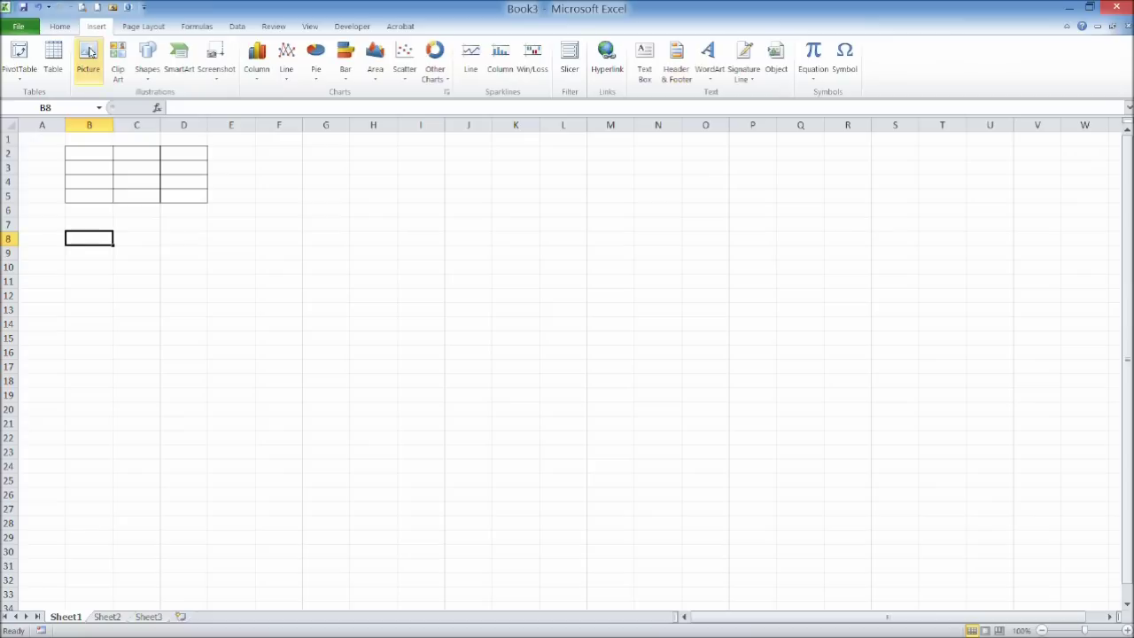
Insert the flag picture 30portugal.png and drag it off the table.
{"action": "left_click", "coordinate": [89, 55]}
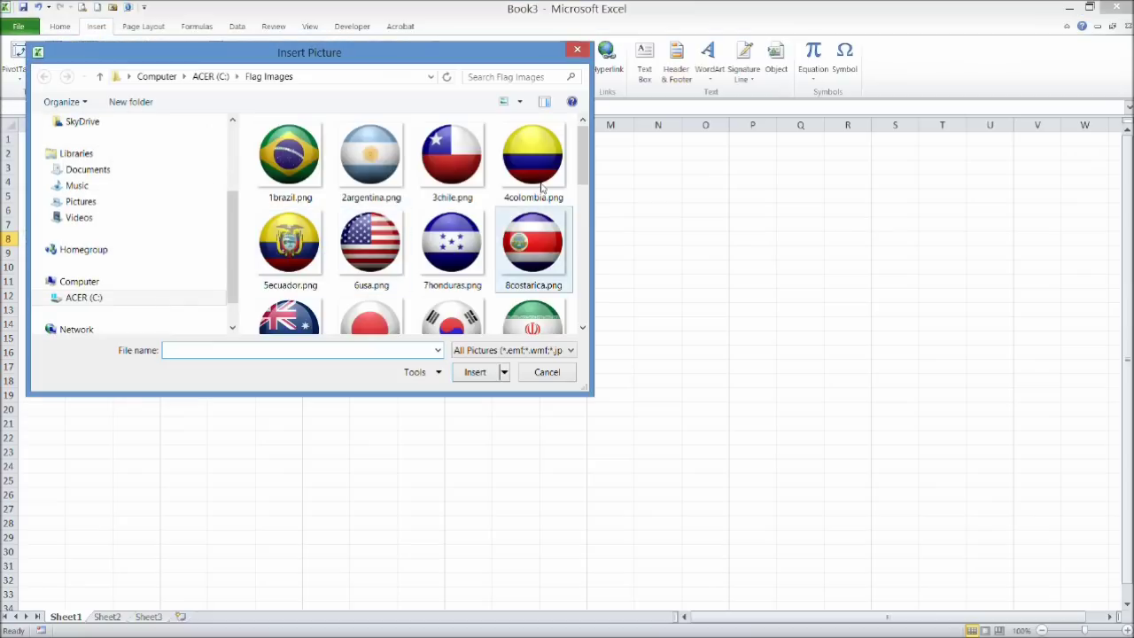
{"action": "left_click_drag", "start_coordinate": [583, 171], "coordinate": [558, 317]}
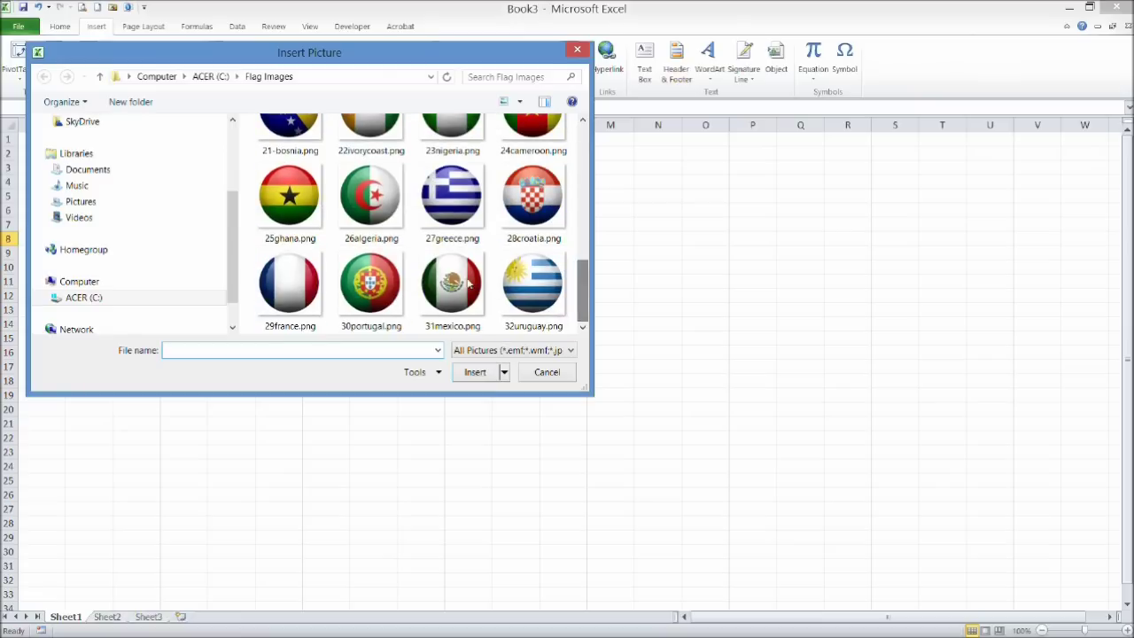
{"action": "left_click", "coordinate": [383, 292]}
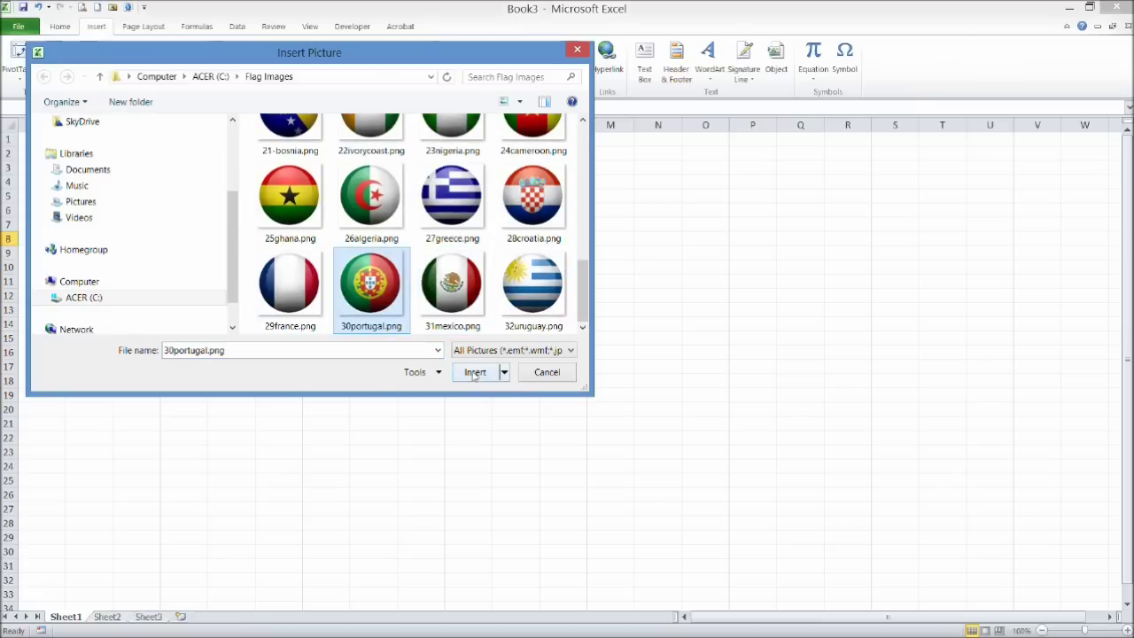
{"action": "left_click", "coordinate": [483, 379]}
{"action": "left_click_drag", "start_coordinate": [192, 313], "coordinate": [335, 276]}
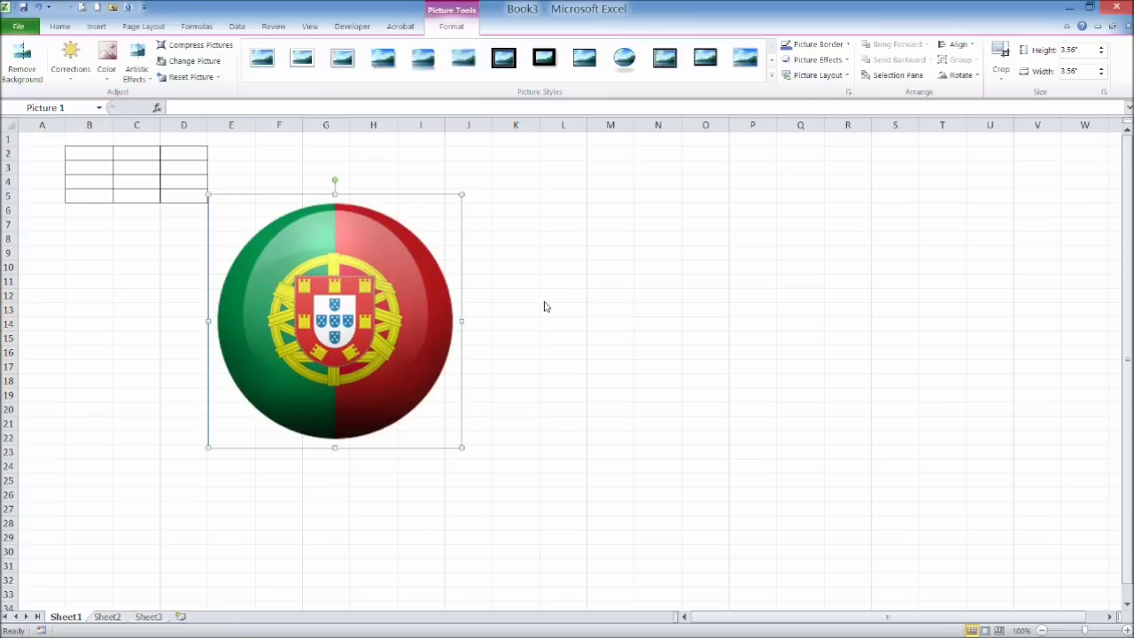
Set the Portugal flag's height to 0.5 inches and move it into open space near column G.
{"action": "left_click", "coordinate": [1086, 54]}
{"action": "type", "text": "0.5"}
{"action": "key", "text": "Return"}
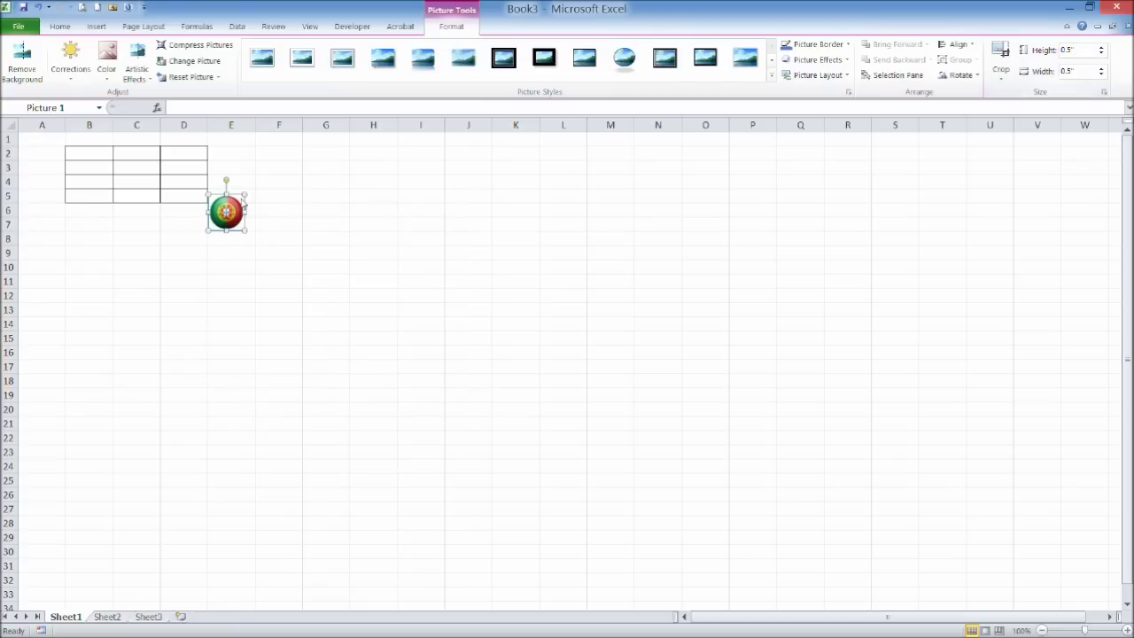
{"action": "left_click_drag", "start_coordinate": [232, 213], "coordinate": [339, 264]}
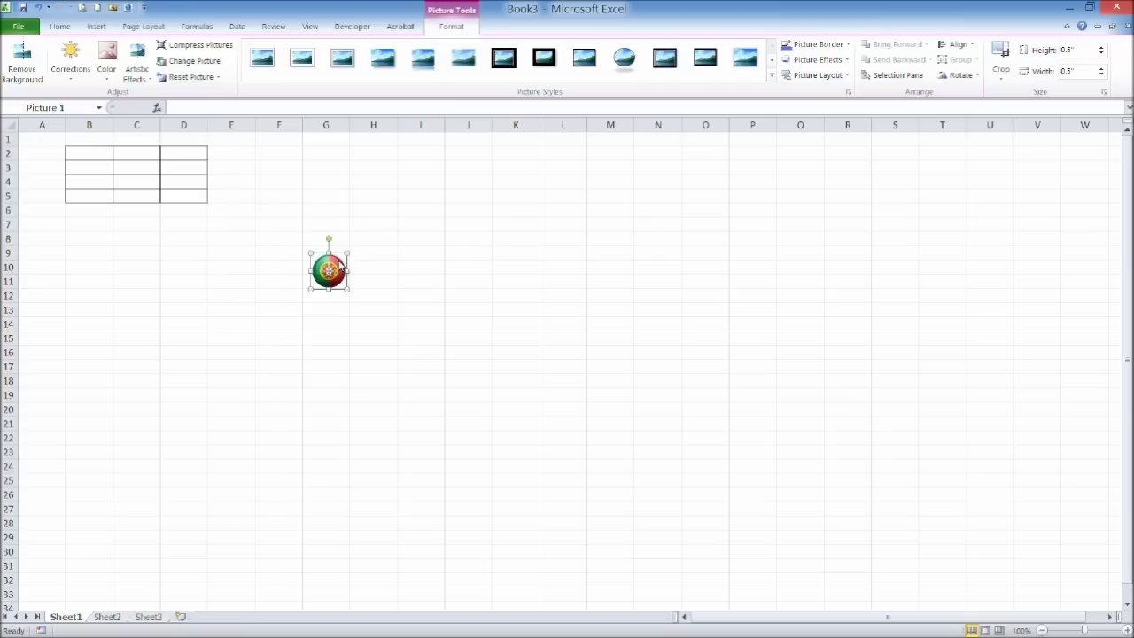
{"action": "left_click", "coordinate": [9, 197]}
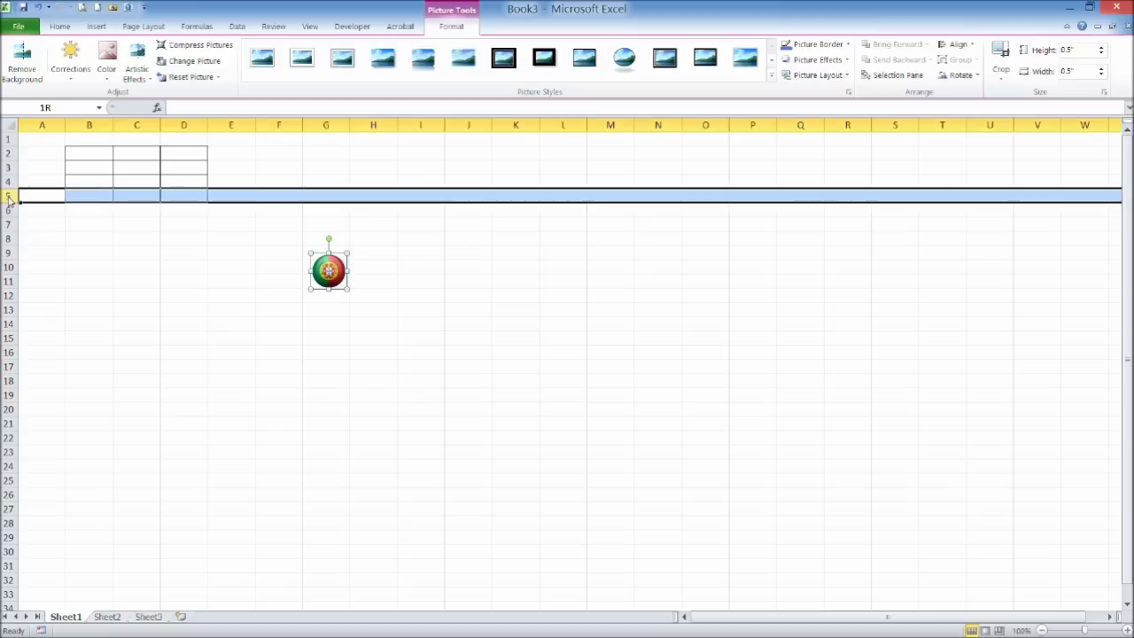
Set the row height of rows 2–5 to 42.
{"action": "left_click", "coordinate": [9, 155], "text": "shift"}
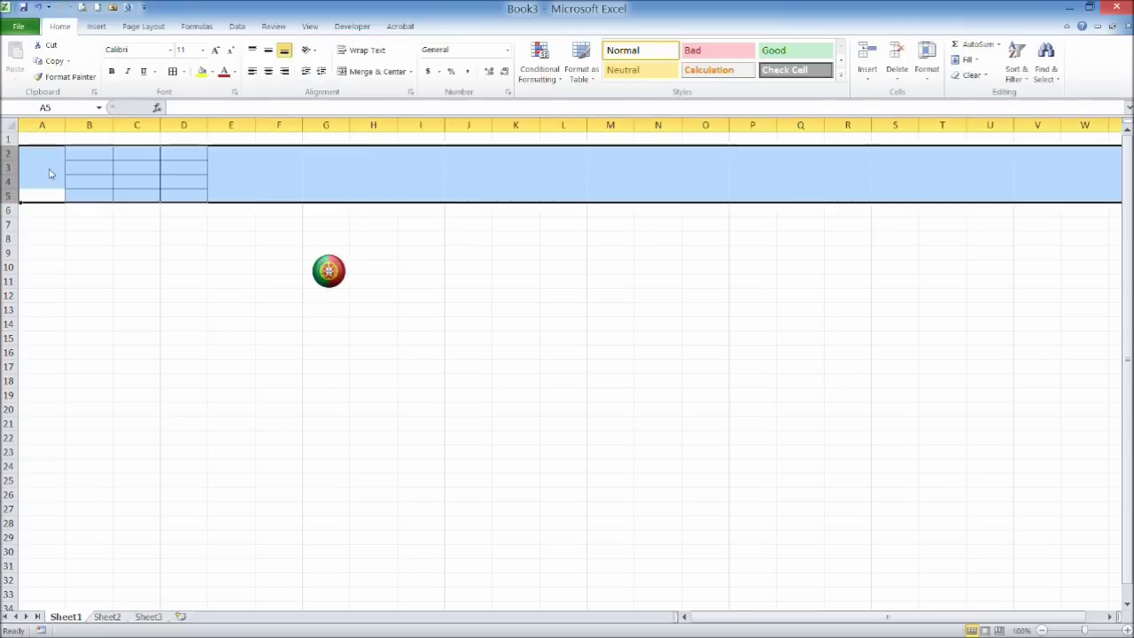
{"action": "right_click", "coordinate": [63, 173]}
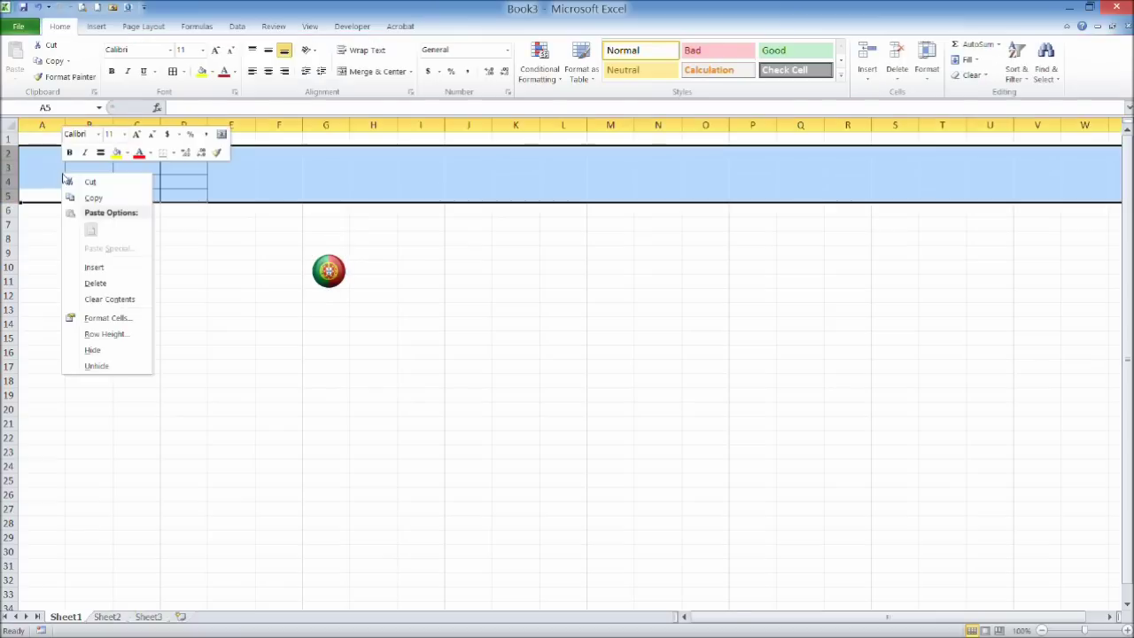
{"action": "left_click", "coordinate": [120, 334]}
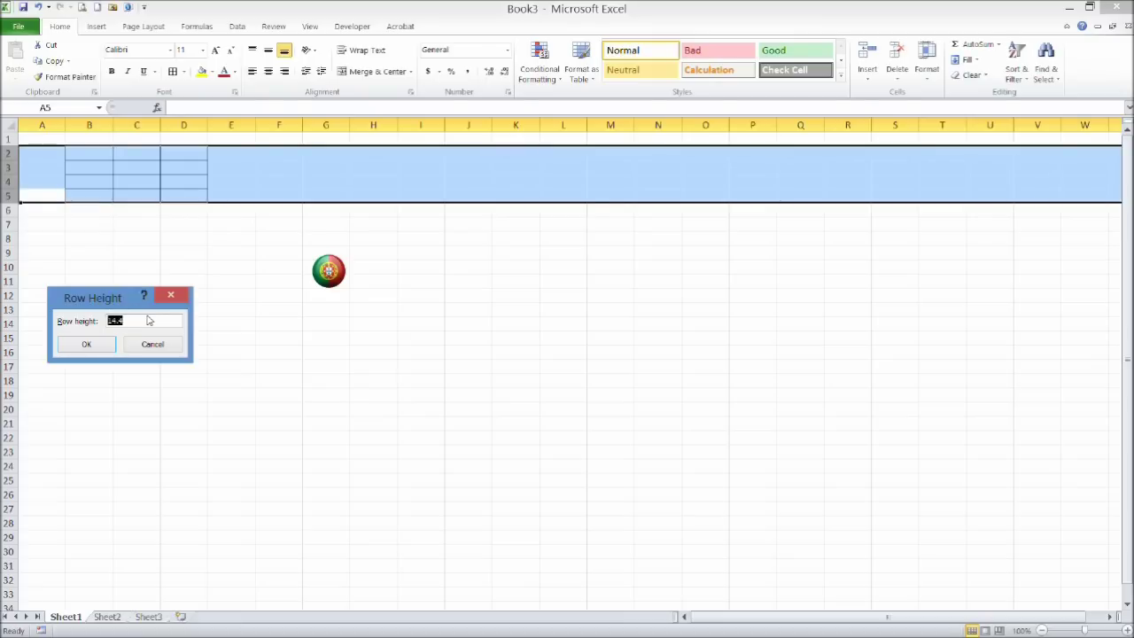
{"action": "type", "text": "42"}
{"action": "left_click", "coordinate": [90, 344]}
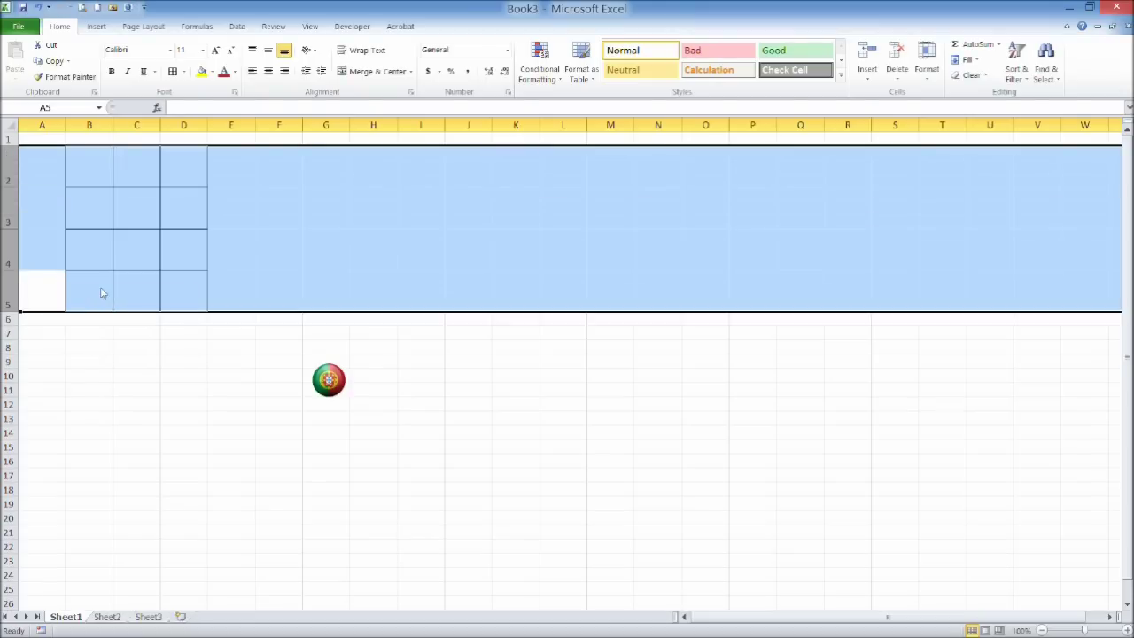
Drag the Portugal flag picture into cell B2.
{"action": "left_click", "coordinate": [381, 394]}
{"action": "left_click", "coordinate": [327, 386]}
{"action": "left_click_drag", "start_coordinate": [327, 386], "coordinate": [88, 172]}
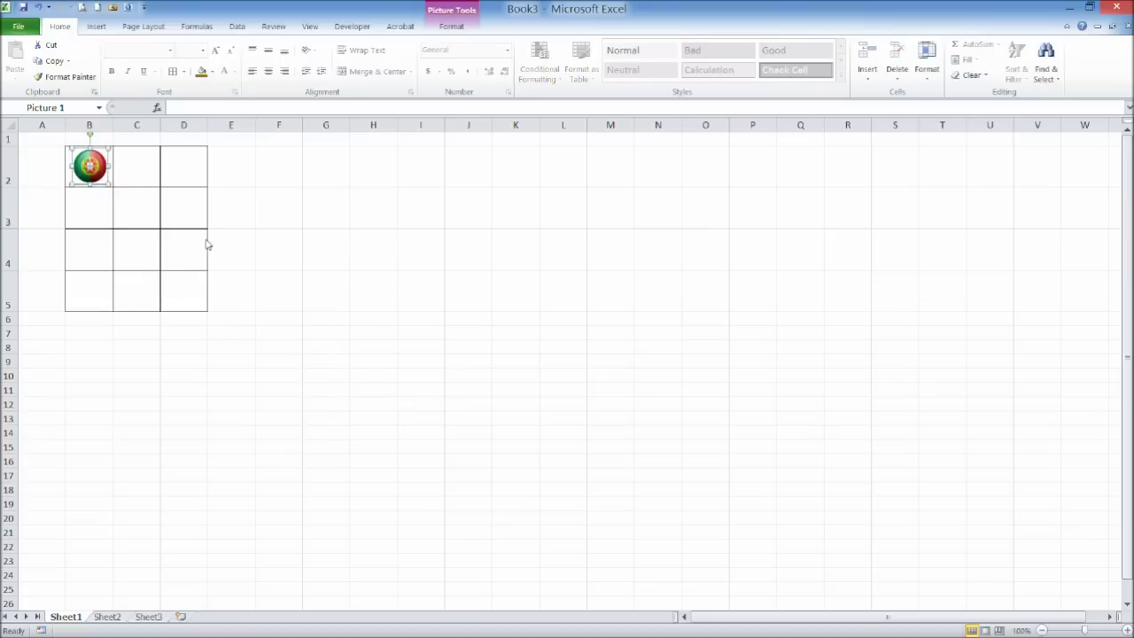
{"action": "left_click", "coordinate": [139, 178]}
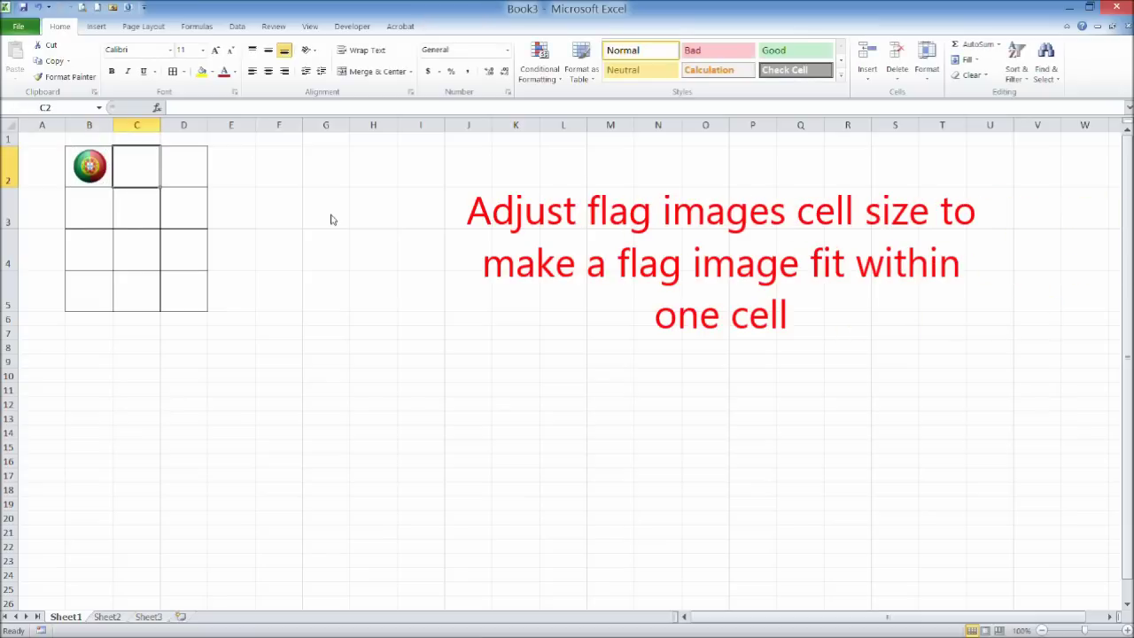
Enter Portugal in cell C2.
{"action": "type", "text": "Portugal"}
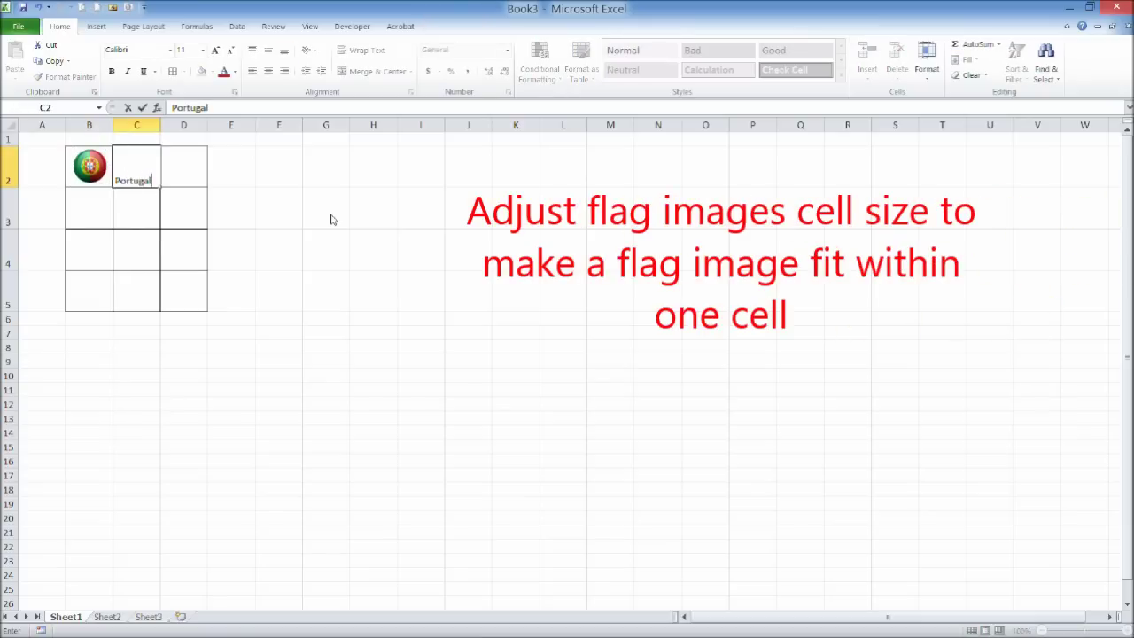
{"action": "key", "text": "Return"}
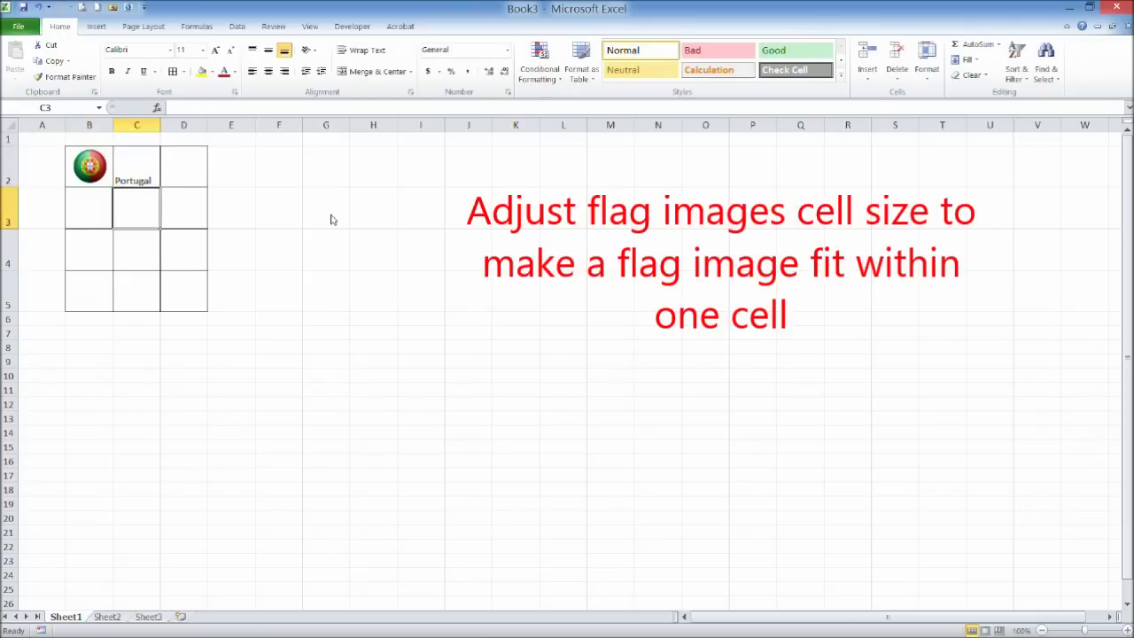
{"action": "key", "text": "Up"}
{"action": "key", "text": "Right"}
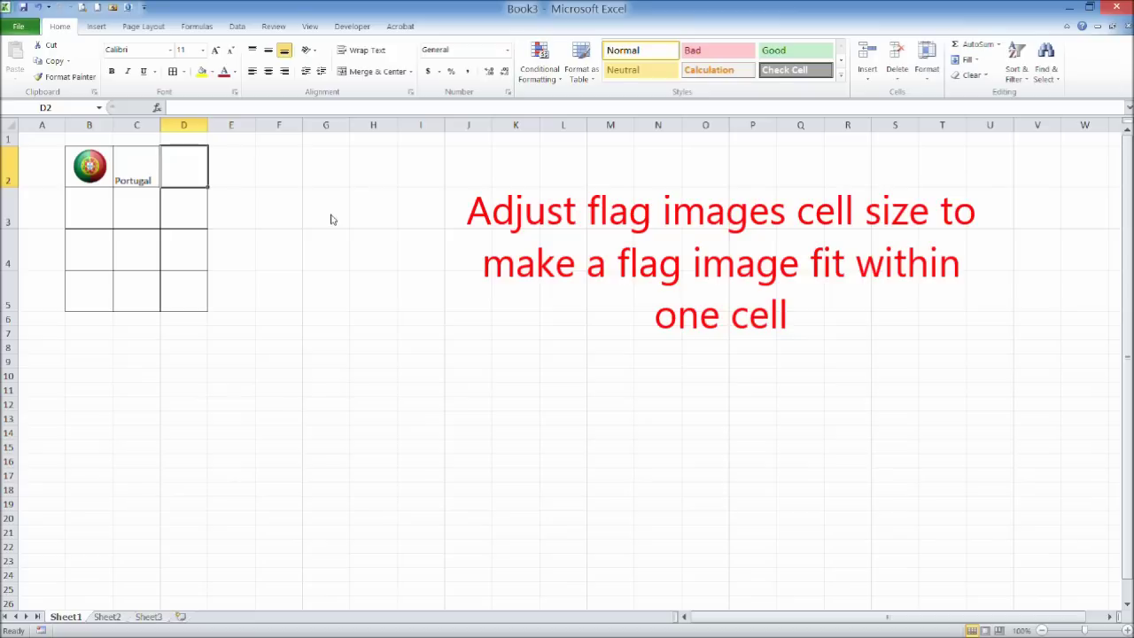
{"action": "key", "text": "Left"}
{"action": "key", "text": "Left"}
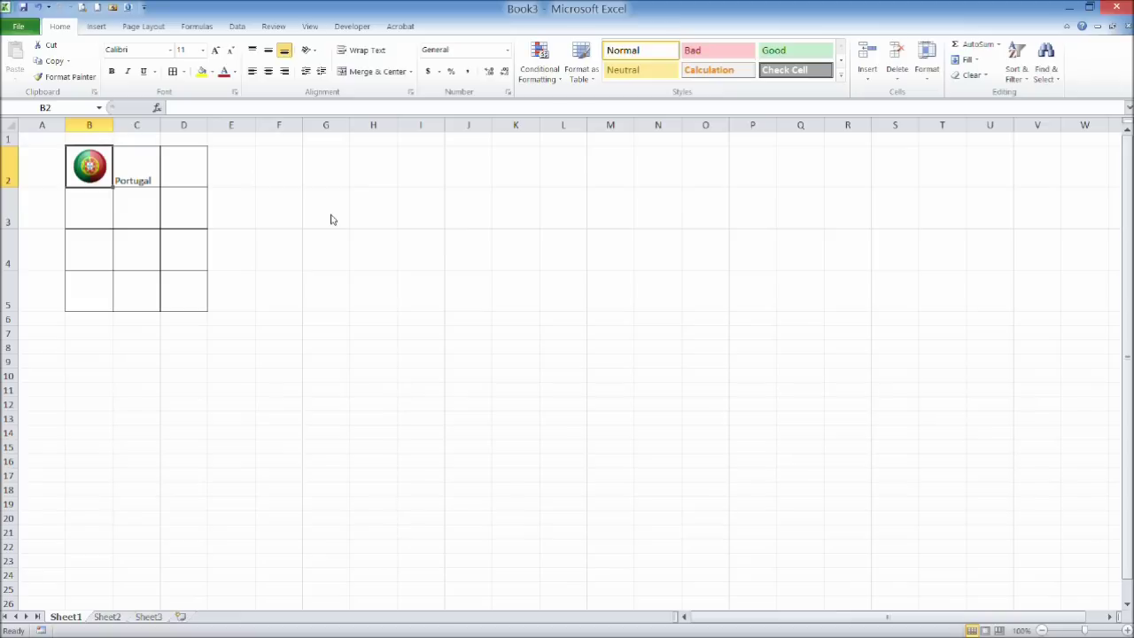
{"action": "key", "text": "Right"}
{"action": "key", "text": "Right"}
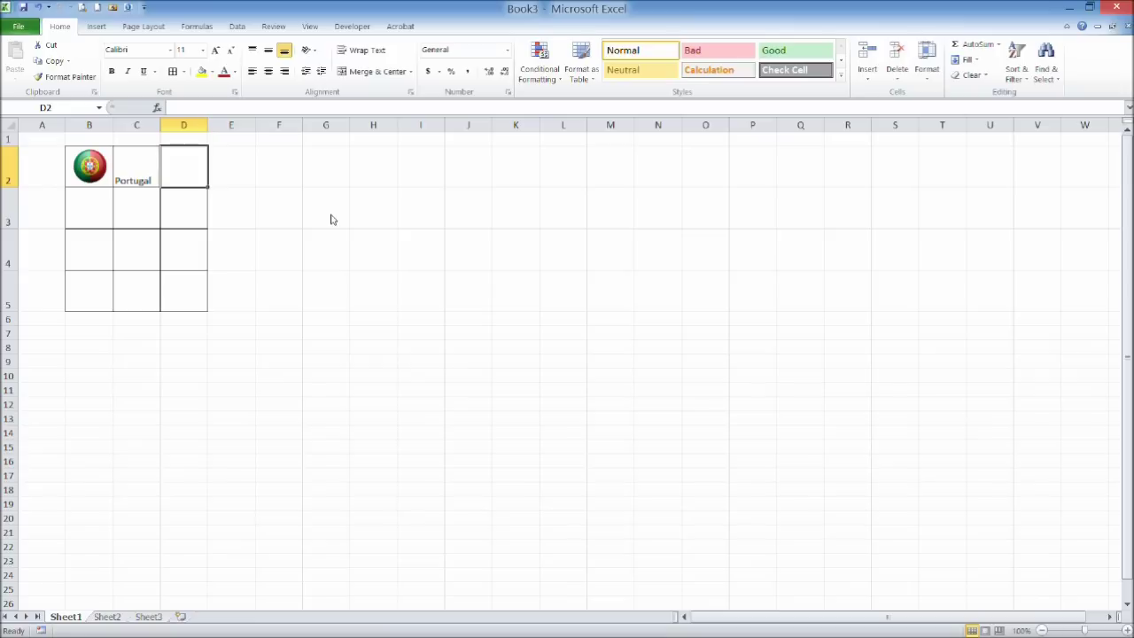
Enter the reference text Sheet1!B2 in cell D2.
{"action": "type", "text": "B2"}
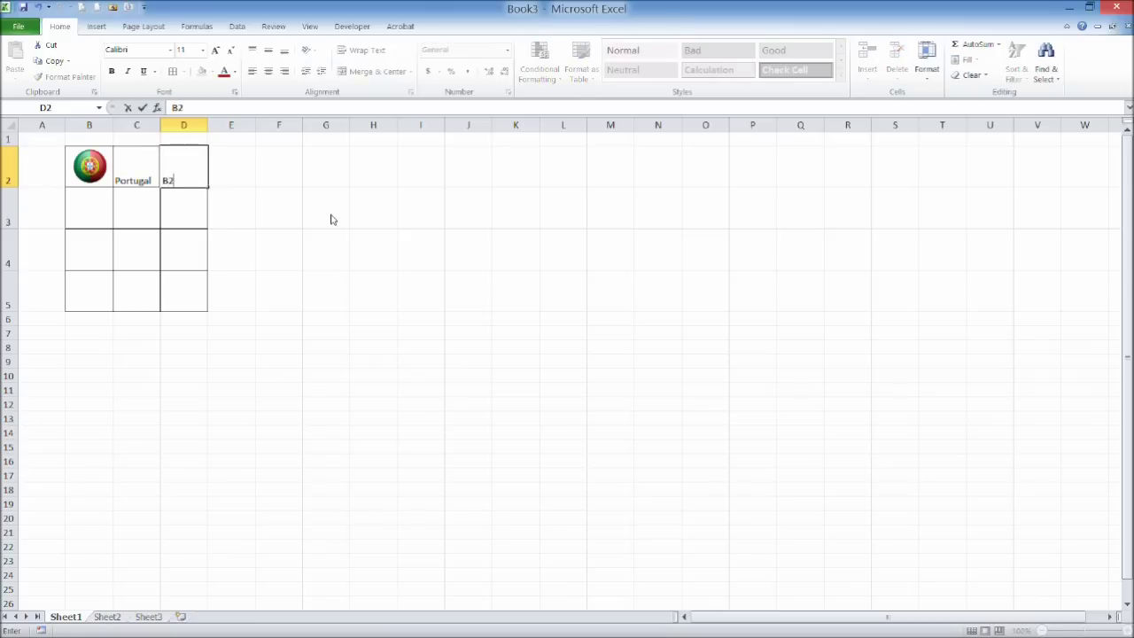
{"action": "key", "text": "Return"}
{"action": "key", "text": "Up"}
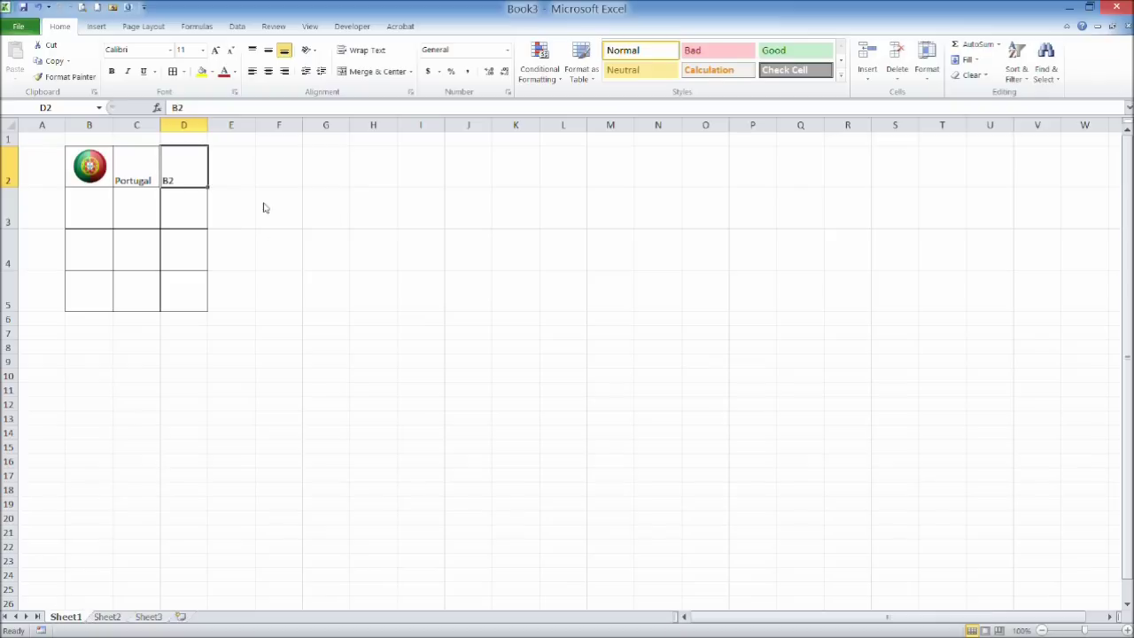
{"action": "left_click", "coordinate": [174, 107]}
{"action": "type", "text": "Sheet1!"}
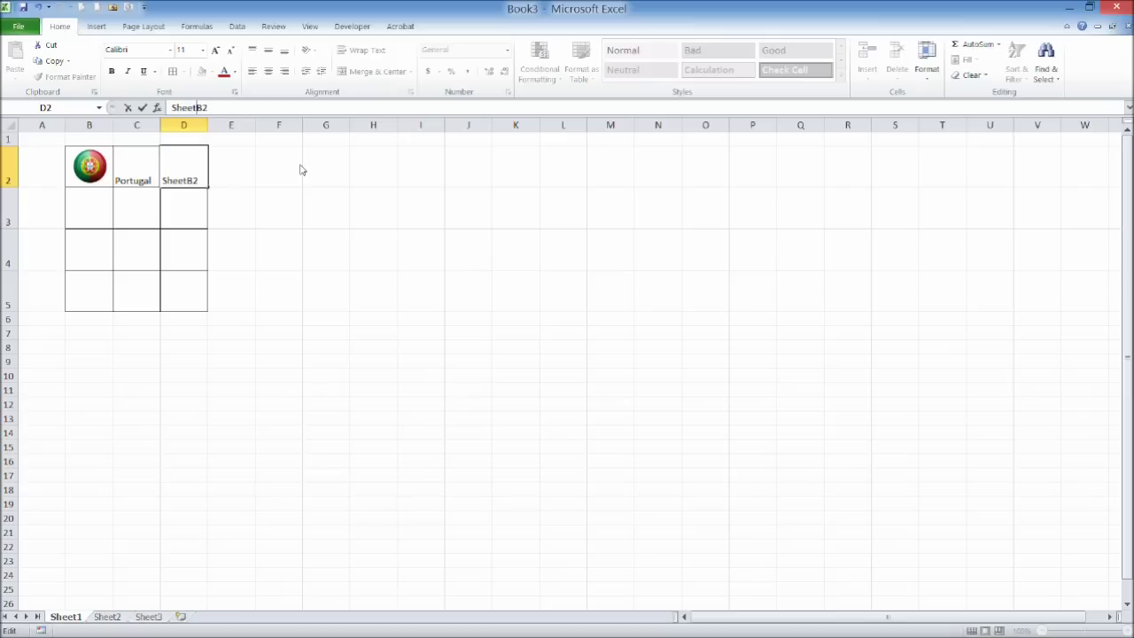
{"action": "type", "text": "!"}
{"action": "key", "text": "Return"}
{"action": "key", "text": "Up"}
Middle-align the contents of B2:D5 vertically.
{"action": "key", "text": "Left"}
{"action": "key", "text": "Left"}
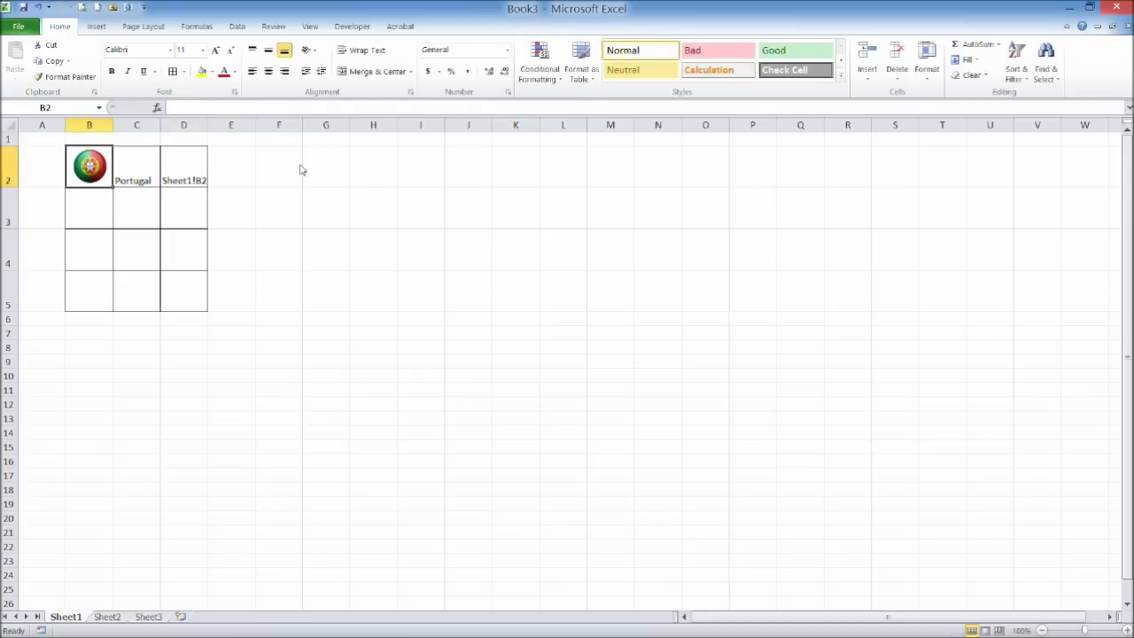
{"action": "key", "text": "shift+Right"}
{"action": "key", "text": "shift+Right"}
{"action": "key", "text": "shift+Down"}
{"action": "key", "text": "shift+Down"}
{"action": "key", "text": "shift+Down"}
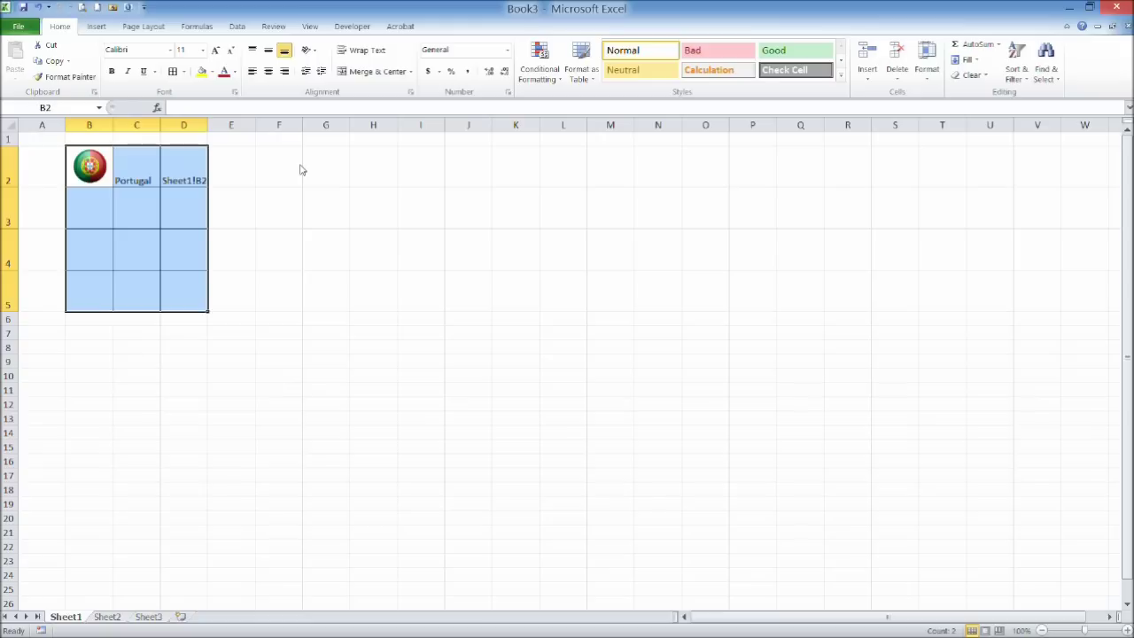
{"action": "left_click", "coordinate": [271, 53]}
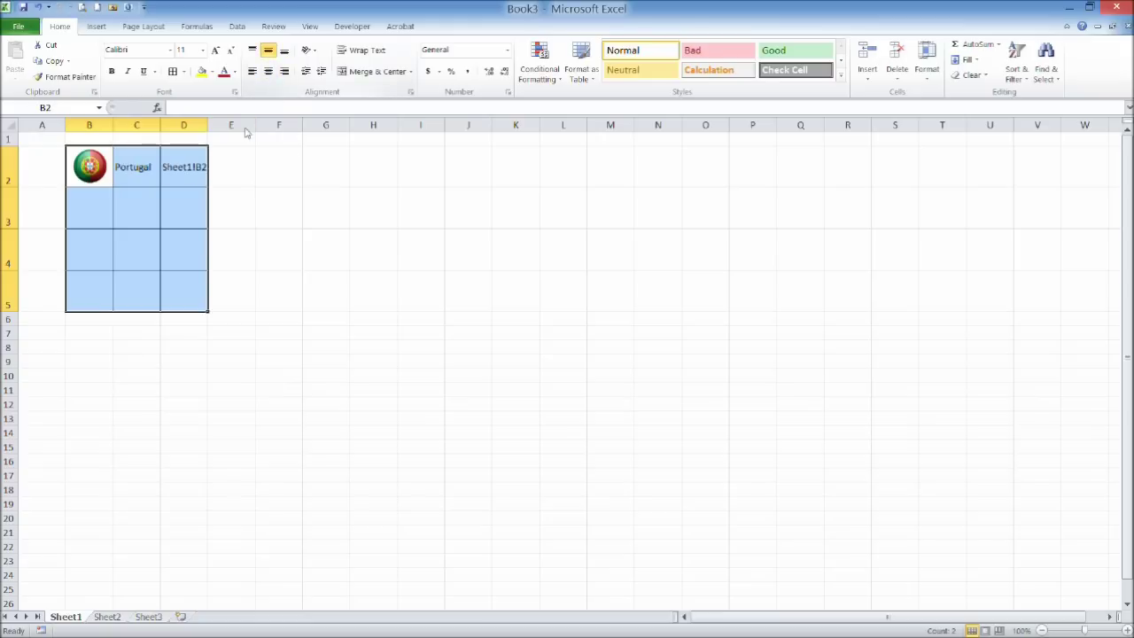
{"action": "left_click", "coordinate": [190, 181]}
{"action": "left_click", "coordinate": [102, 215]}
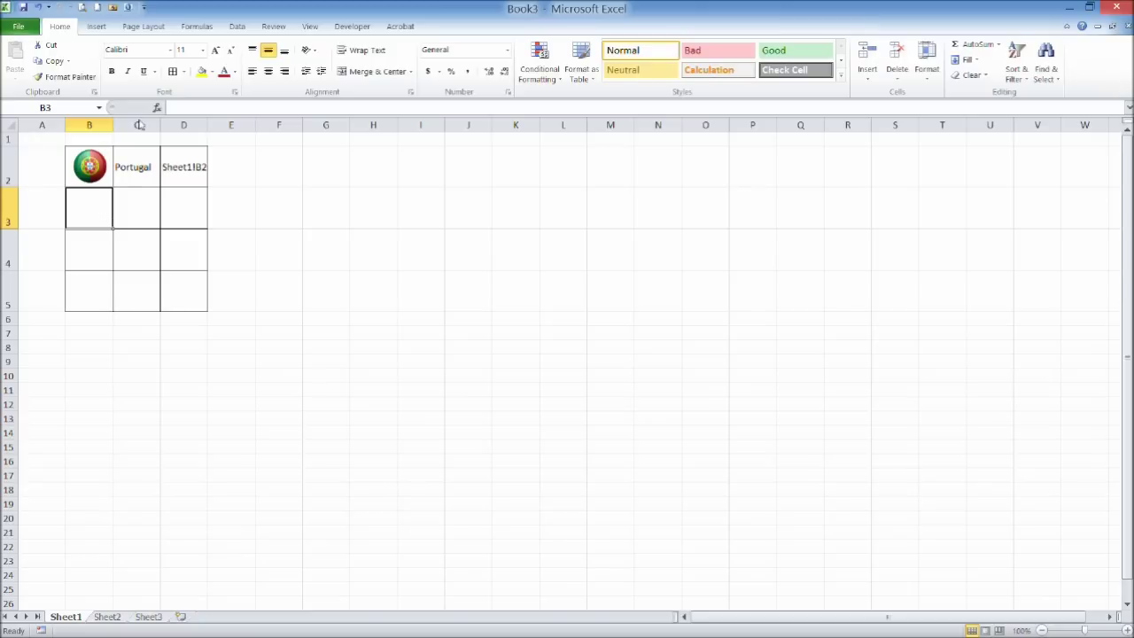
Insert 18-germany, 6usa and 25ghana flag pictures together and drag them right of the table.
{"action": "left_click", "coordinate": [96, 27]}
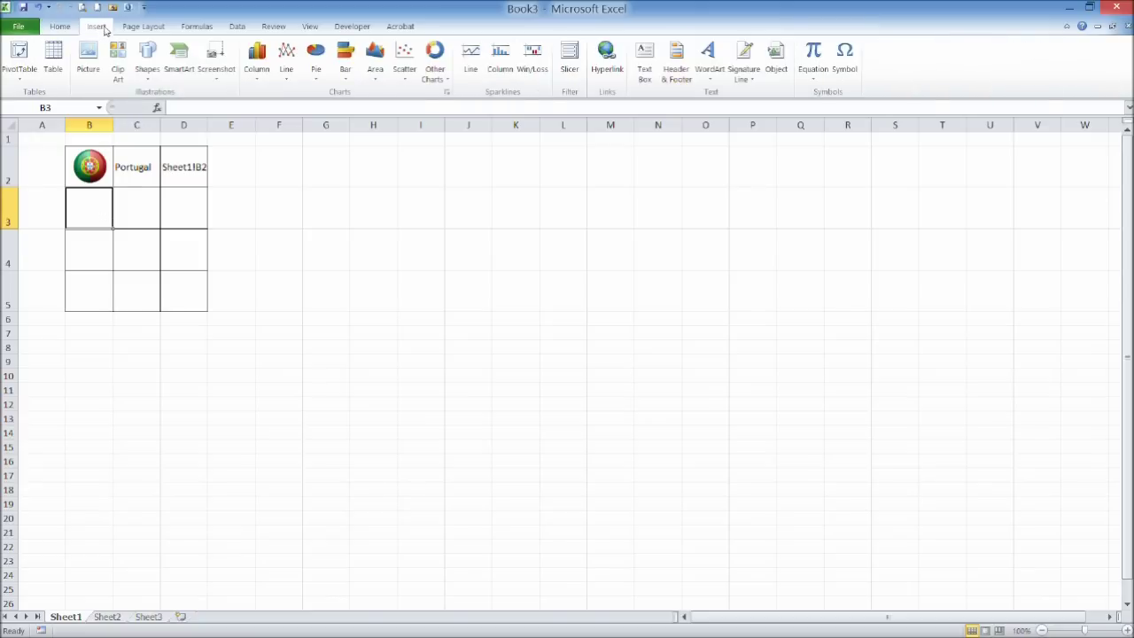
{"action": "left_click", "coordinate": [88, 60]}
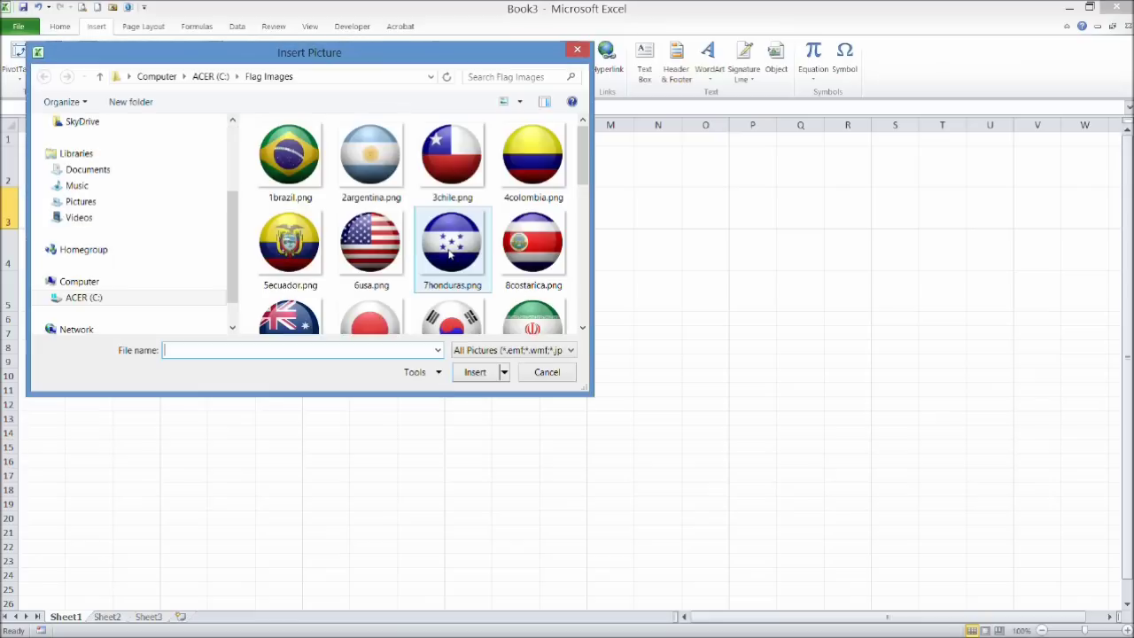
{"action": "scroll", "coordinate": [416, 222], "scroll_direction": "down", "scroll_amount": 3}
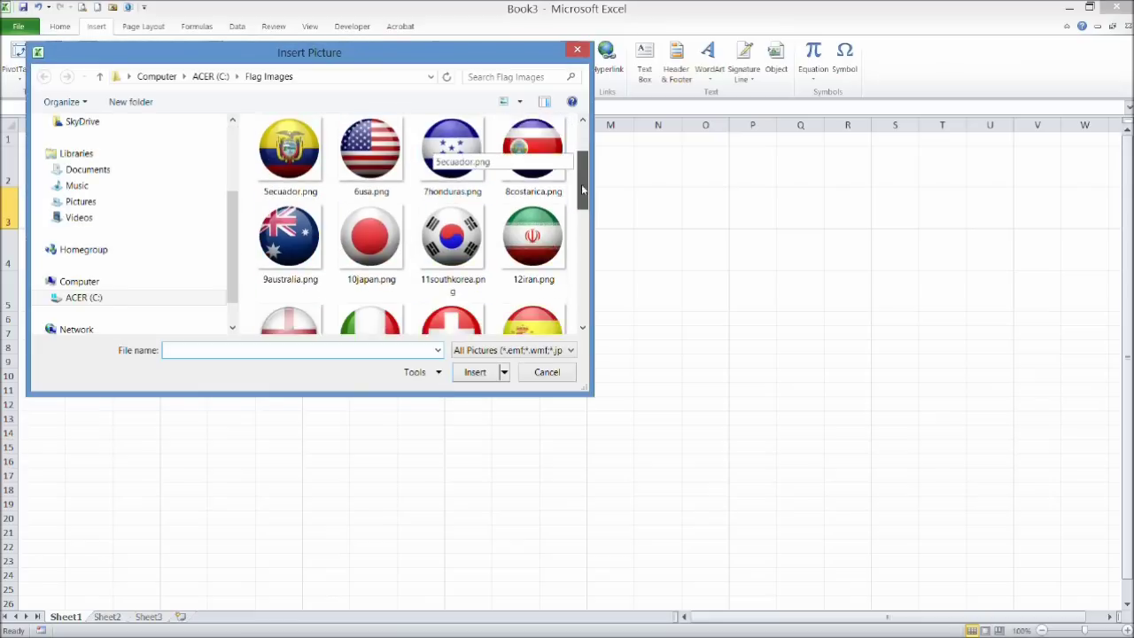
{"action": "left_click", "coordinate": [403, 237]}
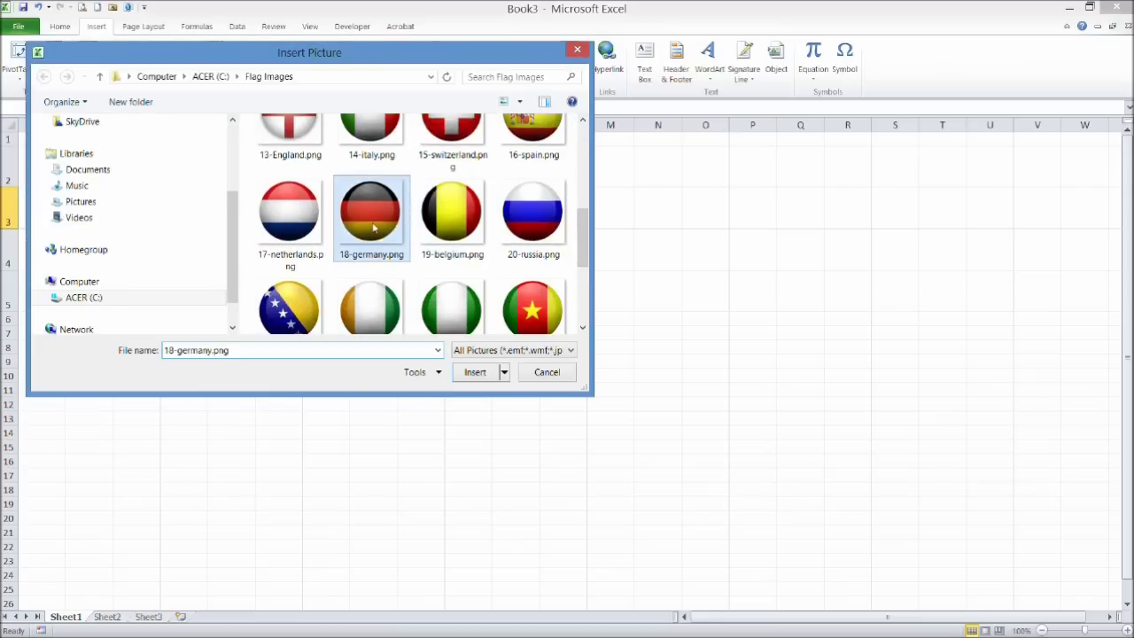
{"action": "left_click_drag", "start_coordinate": [580, 227], "coordinate": [588, 308]}
{"action": "left_click", "coordinate": [377, 229], "text": "ctrl"}
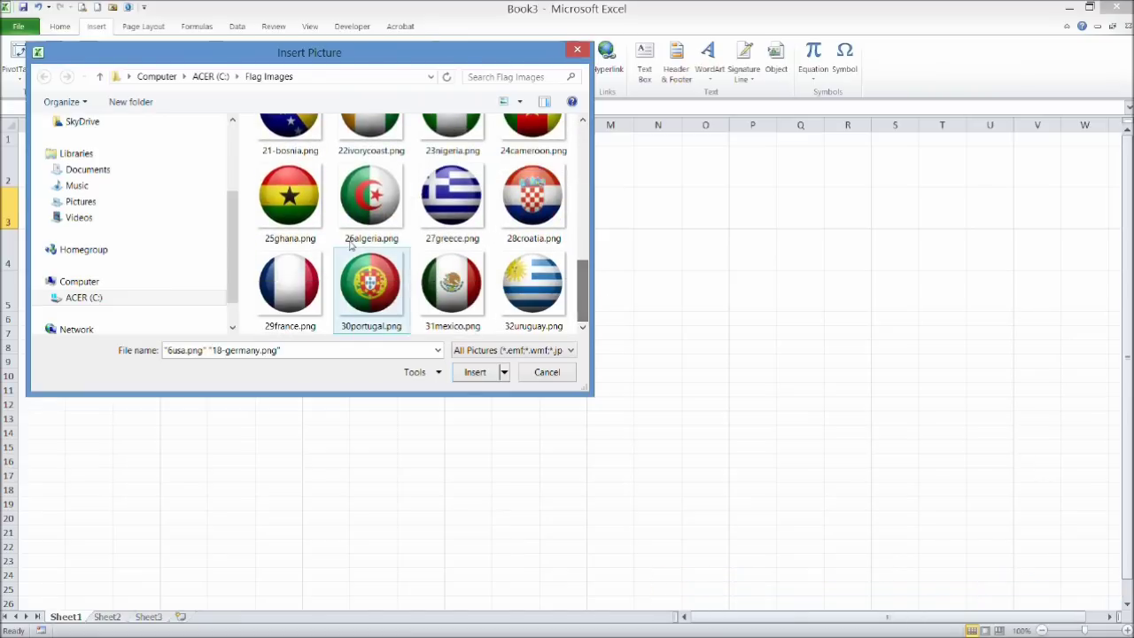
{"action": "left_click", "coordinate": [290, 199], "text": "ctrl"}
{"action": "left_click", "coordinate": [477, 379]}
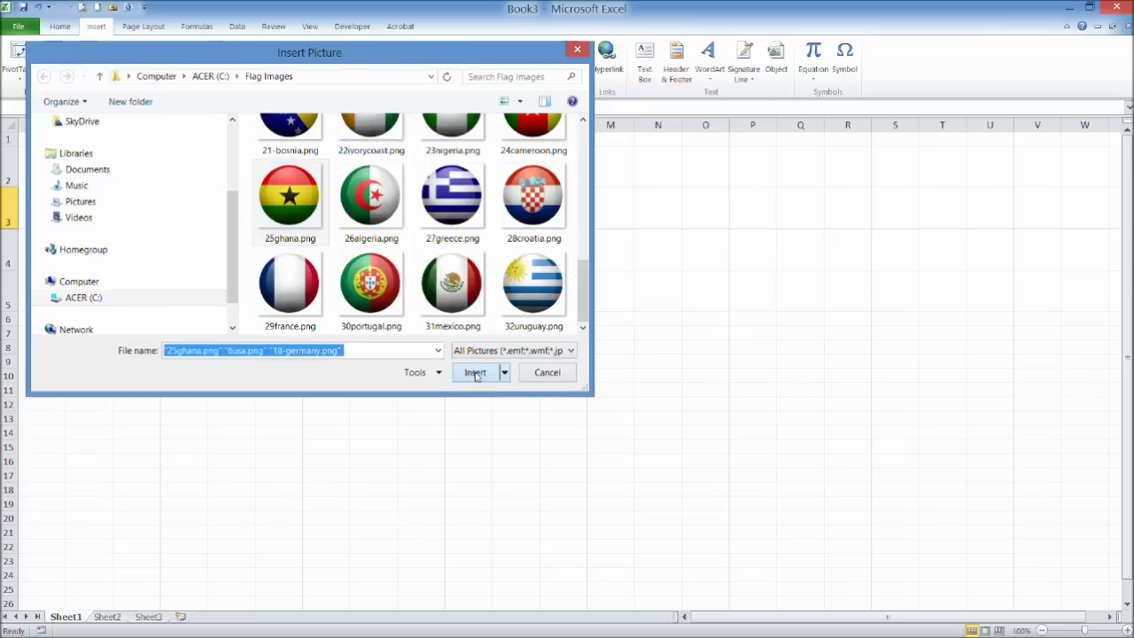
{"action": "left_click_drag", "start_coordinate": [249, 288], "coordinate": [507, 309]}
{"action": "left_click", "coordinate": [1086, 55]}
Resize the three new flags to 0.5 inches high.
{"action": "type", "text": "0"}
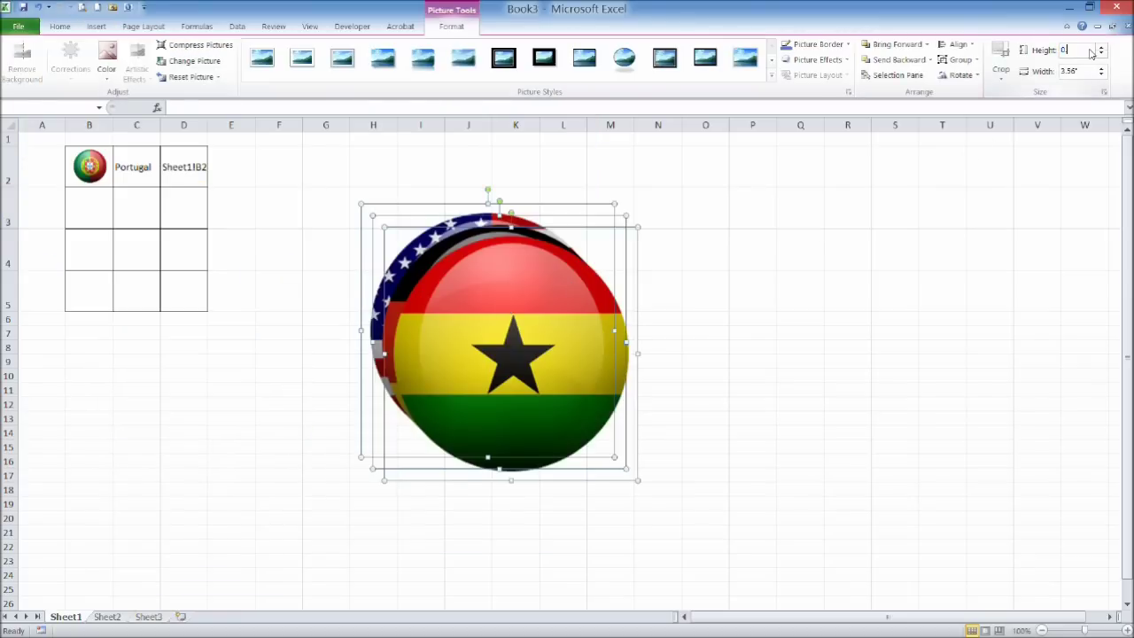
{"action": "type", "text": ".5"}
{"action": "key", "text": "Return"}
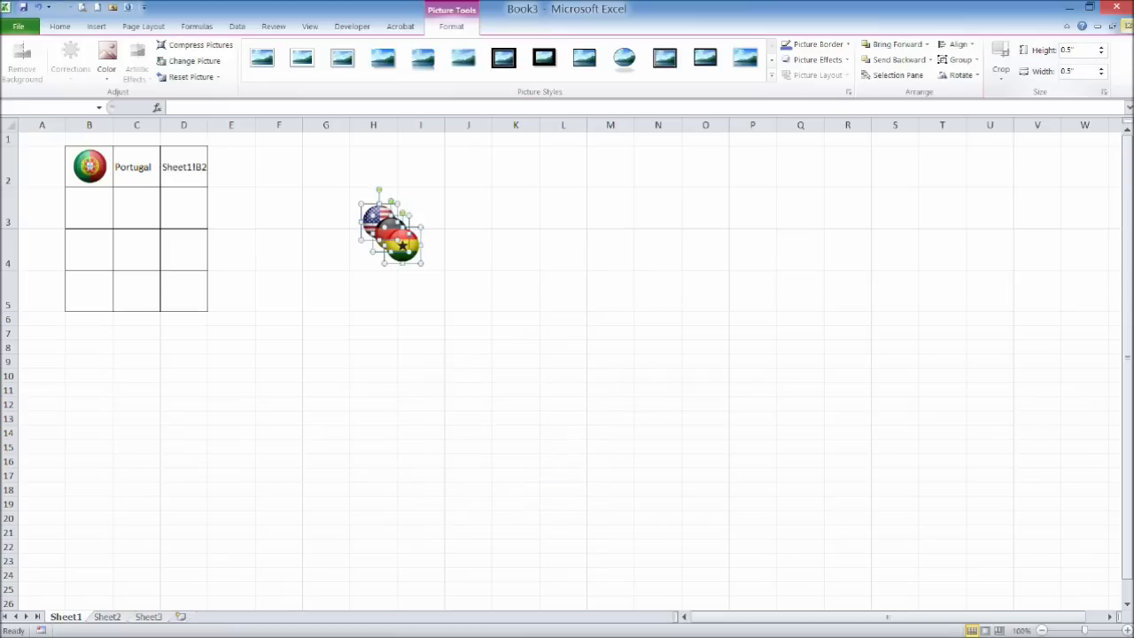
{"action": "left_click", "coordinate": [440, 336]}
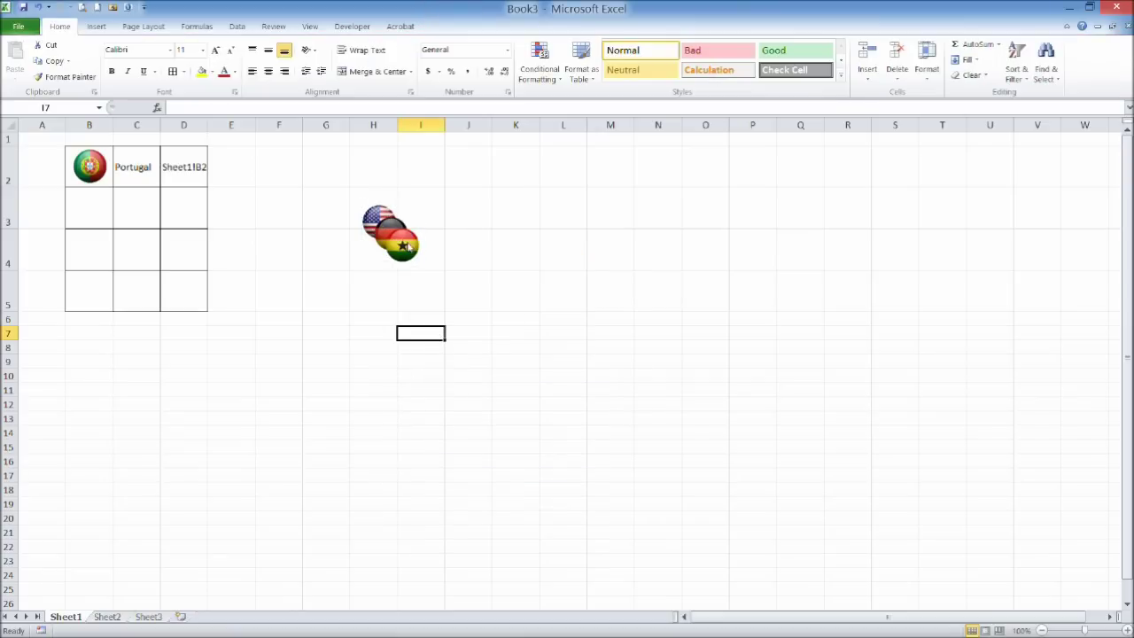
Place the Germany flag in B3, Ghana in B4 and USA in B5.
{"action": "left_click_drag", "start_coordinate": [410, 246], "coordinate": [98, 254]}
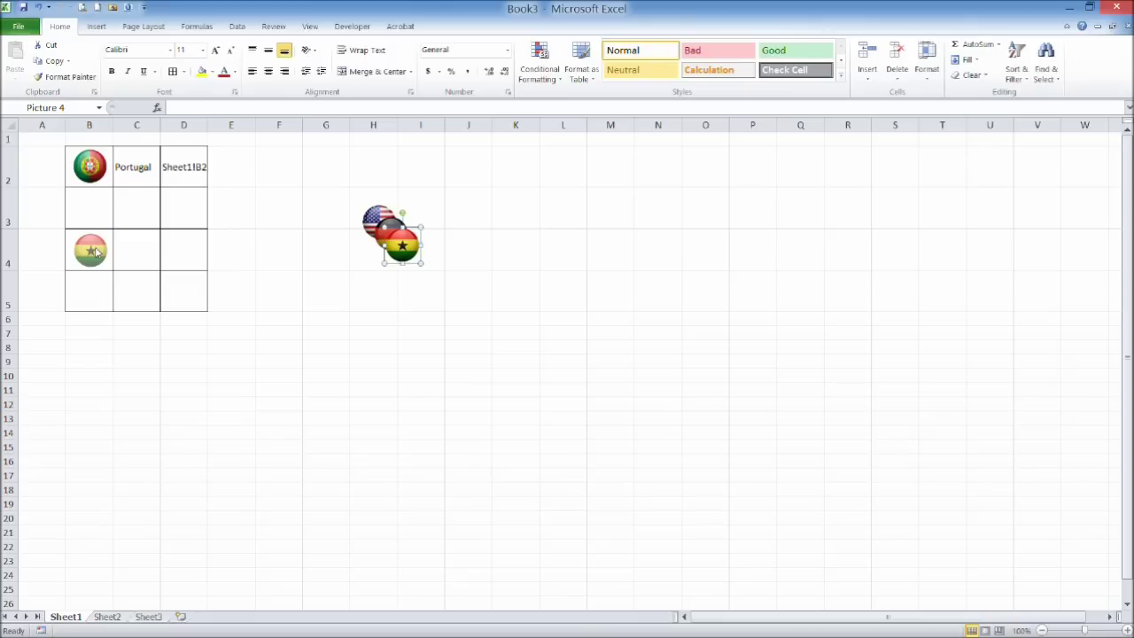
{"action": "left_click", "coordinate": [390, 232]}
{"action": "left_click_drag", "start_coordinate": [219, 243], "coordinate": [82, 207]}
{"action": "left_click_drag", "start_coordinate": [96, 250], "coordinate": [89, 249]}
{"action": "left_click_drag", "start_coordinate": [377, 217], "coordinate": [87, 285]}
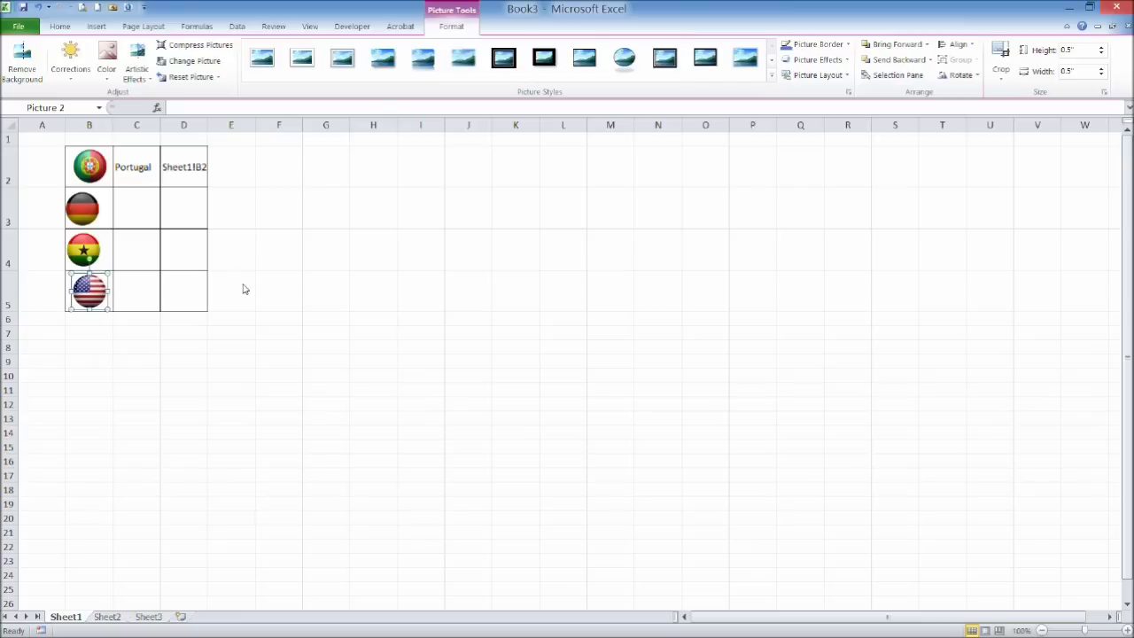
{"action": "left_click", "coordinate": [95, 173]}
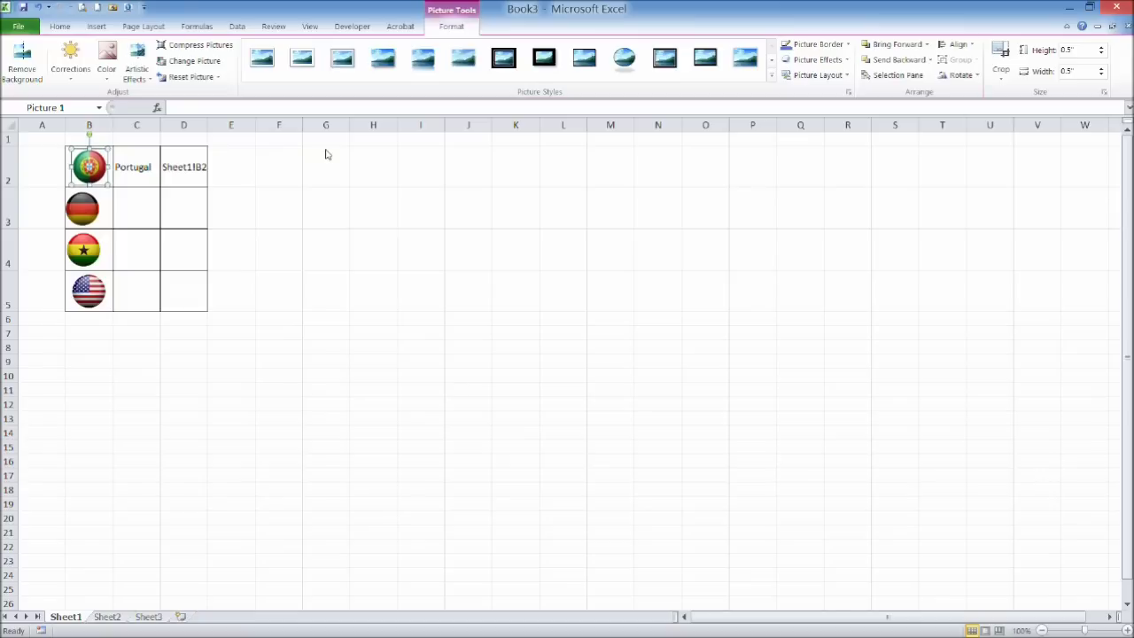
Align the four flags' right edges and distribute them vertically.
{"action": "left_click", "coordinate": [86, 209], "text": "ctrl"}
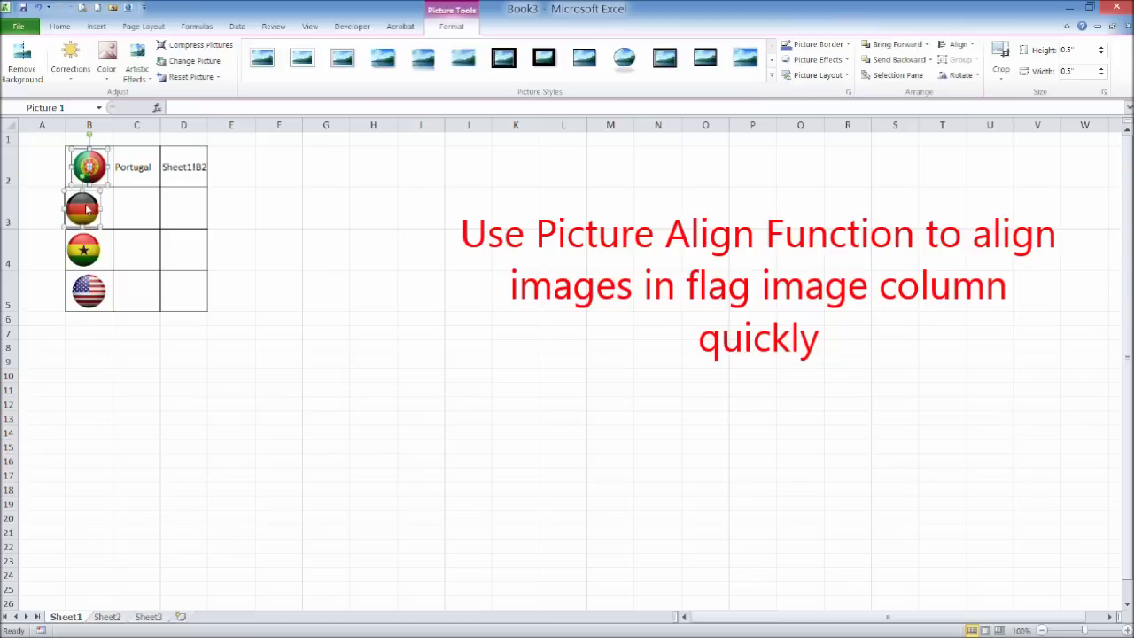
{"action": "left_click", "coordinate": [88, 248], "text": "ctrl"}
{"action": "left_click", "coordinate": [80, 289], "text": "ctrl"}
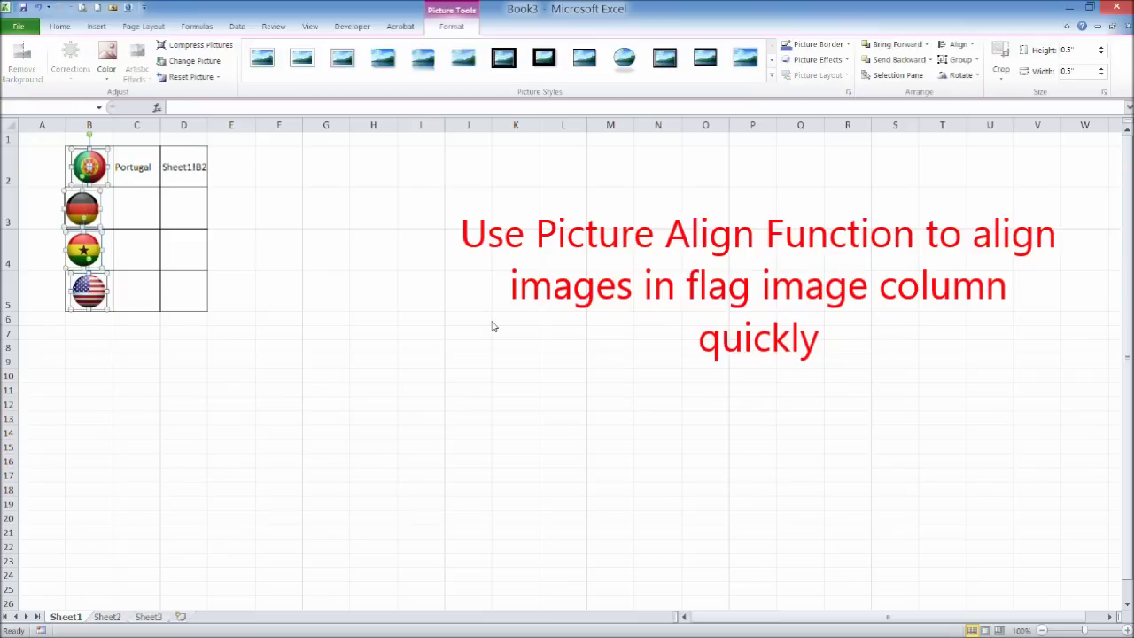
{"action": "left_click", "coordinate": [961, 48]}
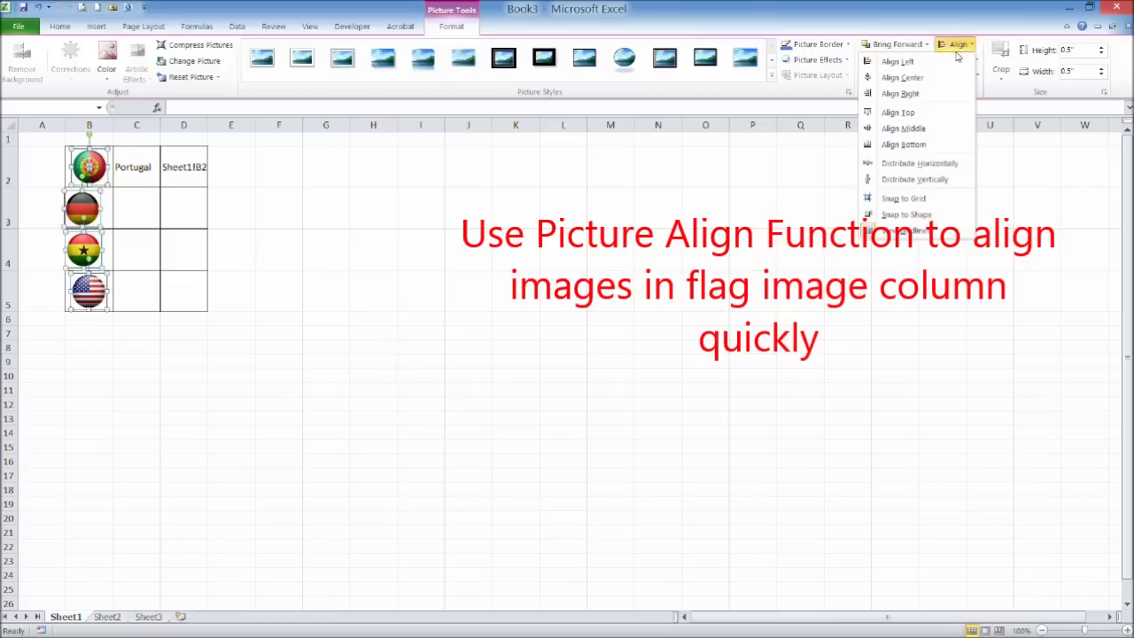
{"action": "left_click", "coordinate": [922, 94]}
{"action": "left_click", "coordinate": [959, 44]}
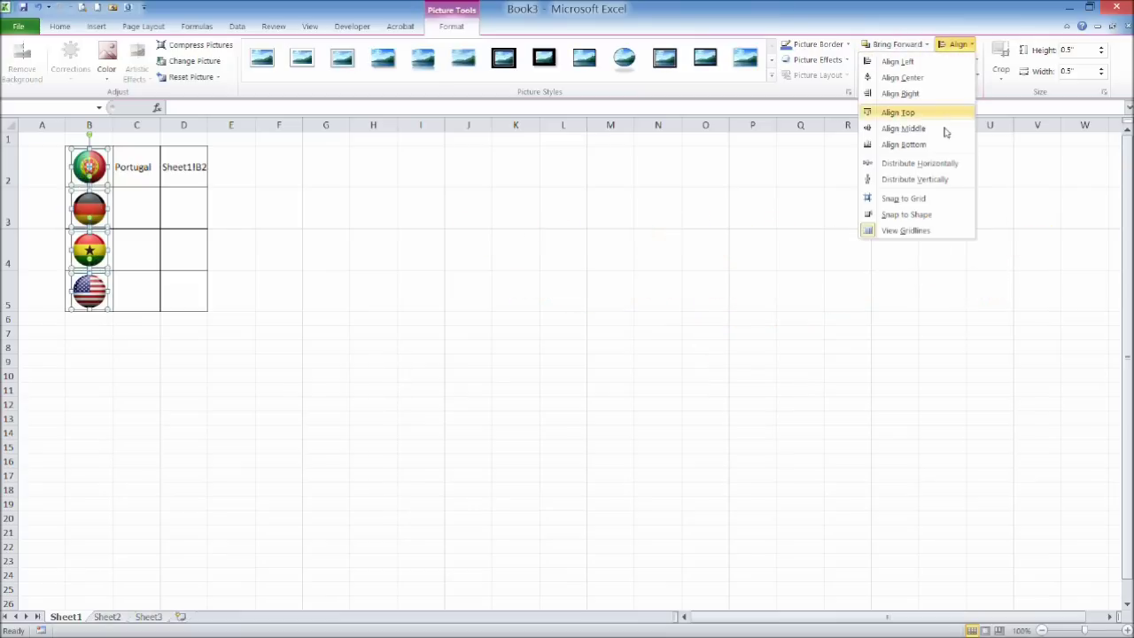
{"action": "left_click", "coordinate": [939, 179]}
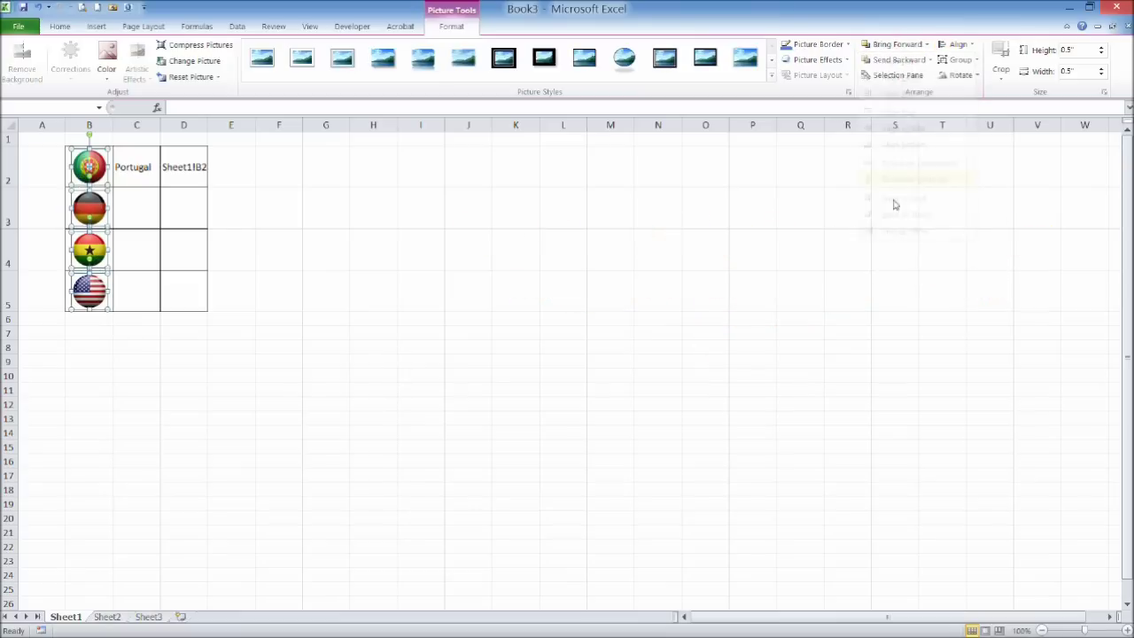
{"action": "left_click", "coordinate": [249, 310]}
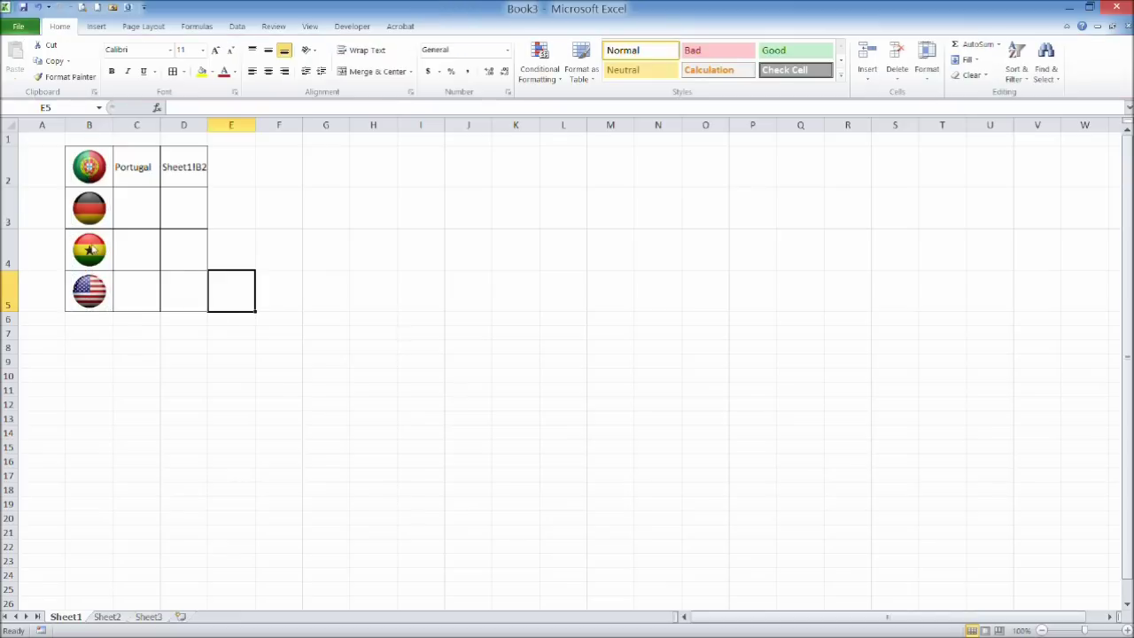
Enter Germany, Ghana and USA in cells C3, C4 and C5.
{"action": "left_click", "coordinate": [141, 221]}
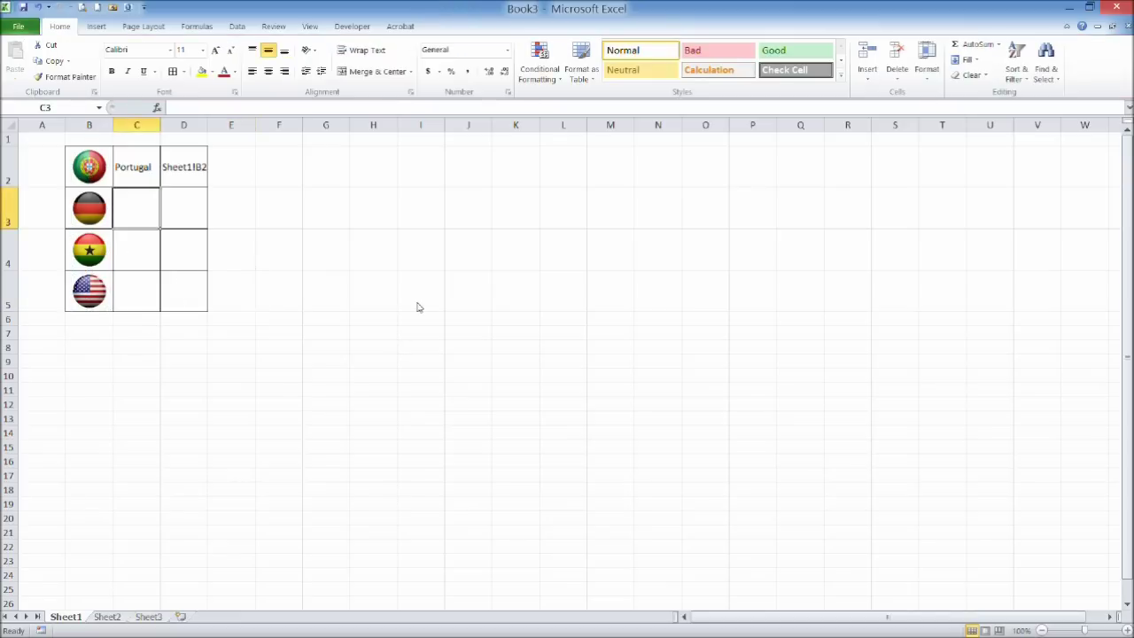
{"action": "type", "text": "Germany"}
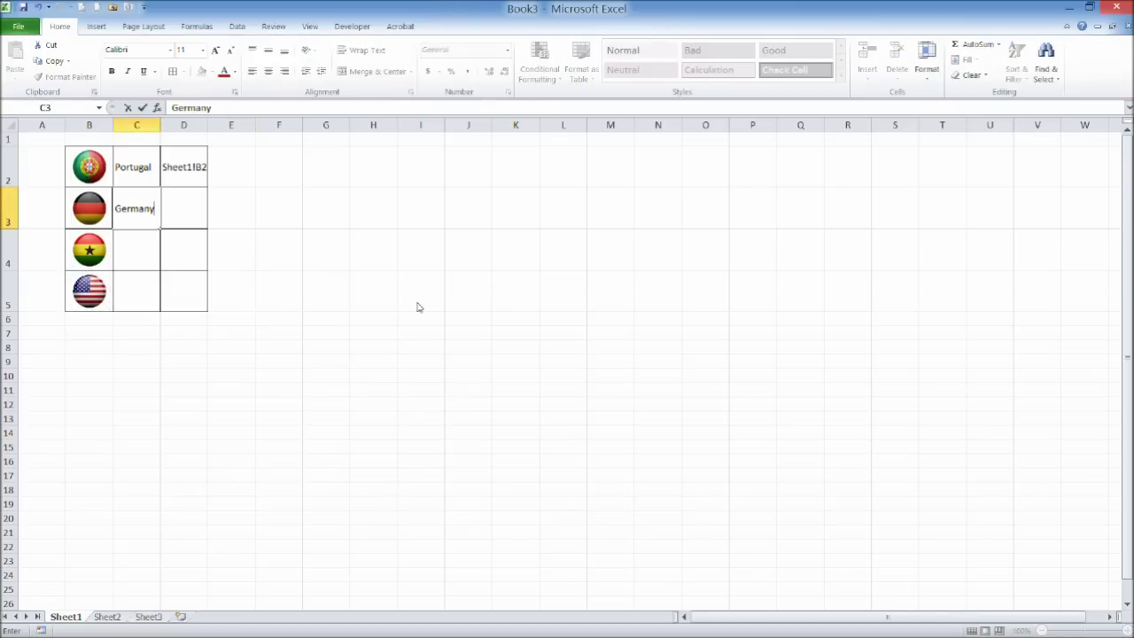
{"action": "key", "text": "Return"}
{"action": "type", "text": "G"}
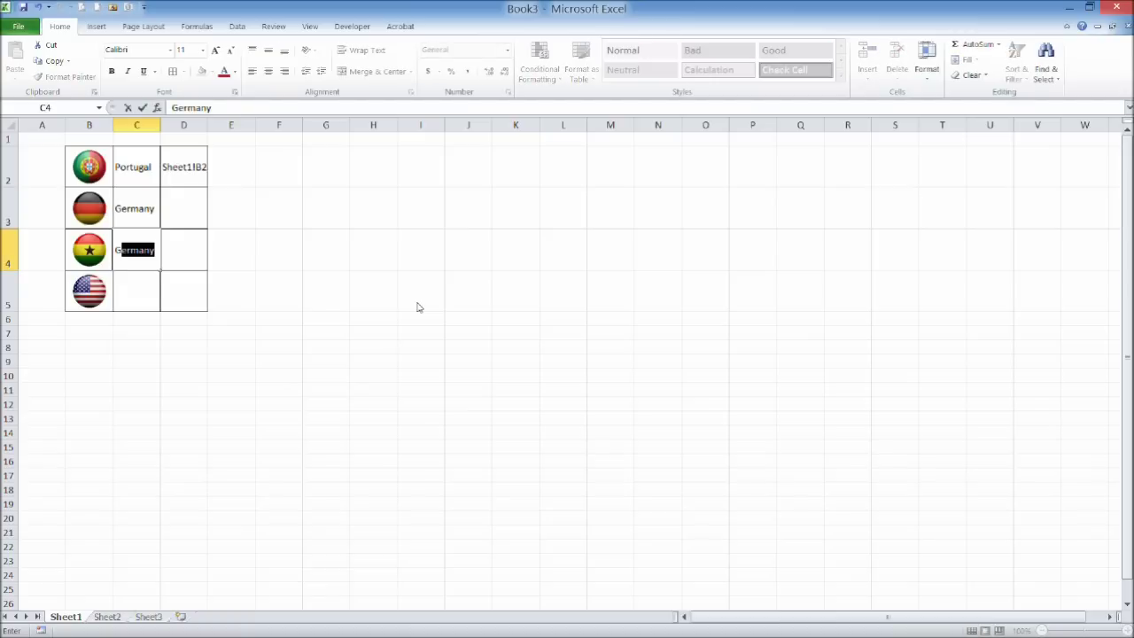
{"action": "type", "text": "hana"}
{"action": "key", "text": "BackSpace"}
{"action": "key", "text": "BackSpace"}
{"action": "key", "text": "BackSpace"}
{"action": "key", "text": "BackSpace"}
{"action": "type", "text": "hana"}
{"action": "key", "text": "Return"}
{"action": "type", "text": "USA"}
{"action": "key", "text": "Return"}
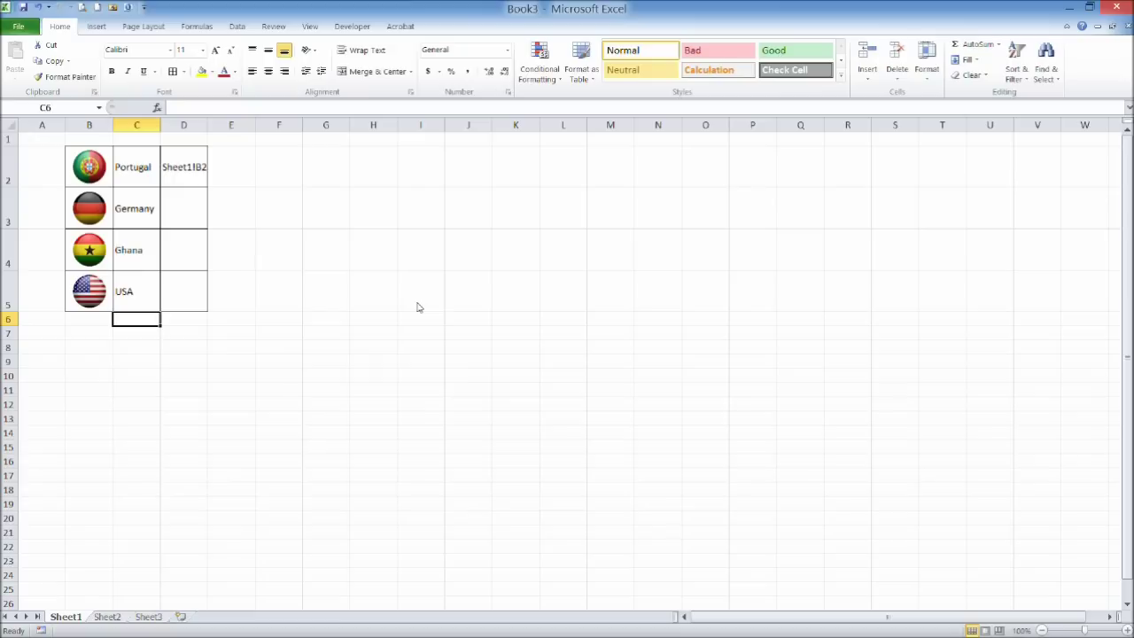
Fill the Sheet1!B2 reference from D2 down through D5.
{"action": "left_click", "coordinate": [177, 173]}
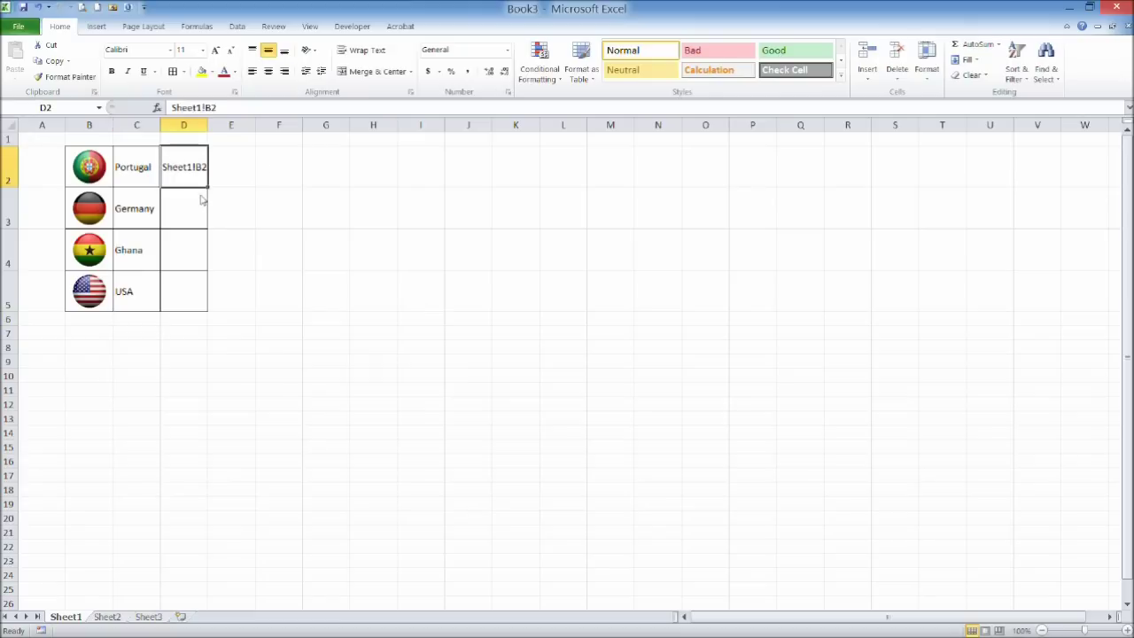
{"action": "left_click_drag", "start_coordinate": [210, 191], "coordinate": [196, 307]}
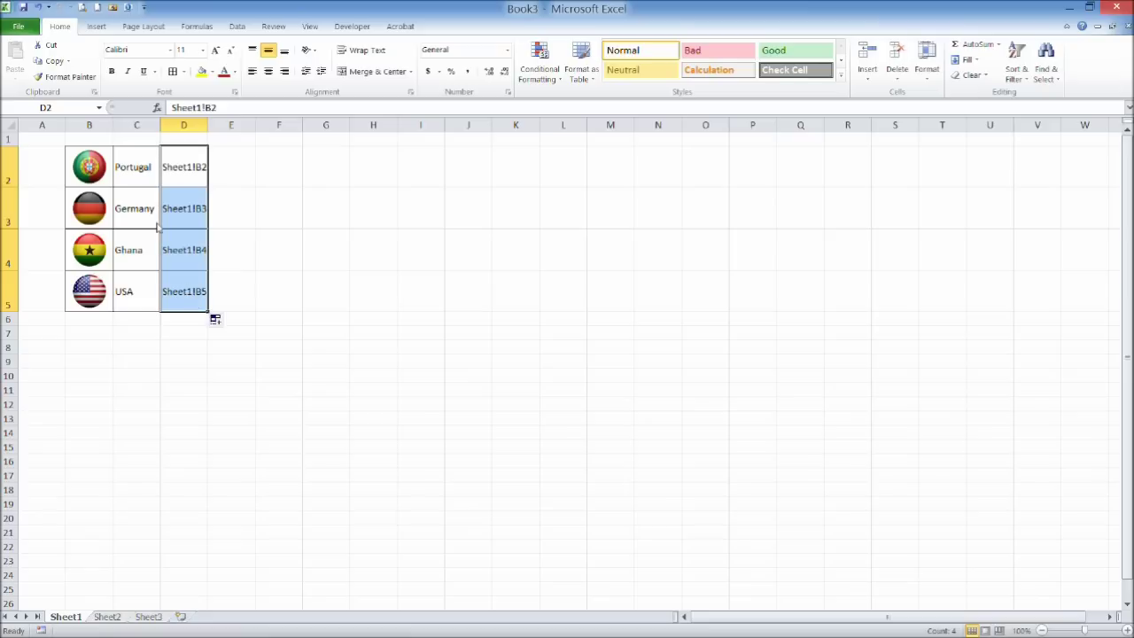
{"action": "left_click", "coordinate": [182, 333]}
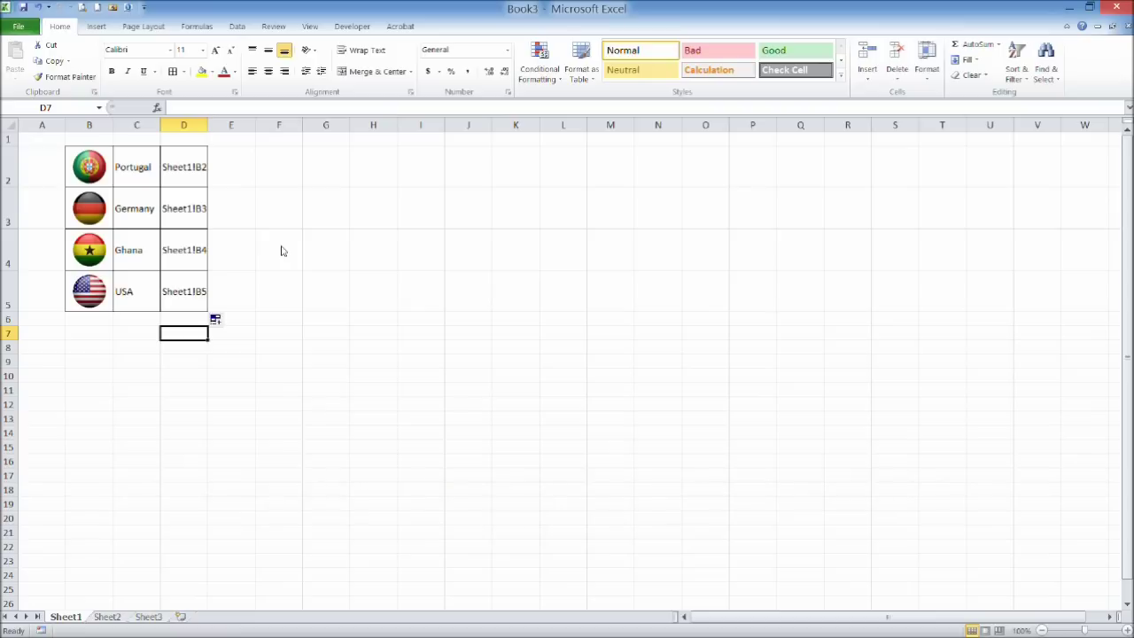
{"action": "left_click", "coordinate": [332, 173]}
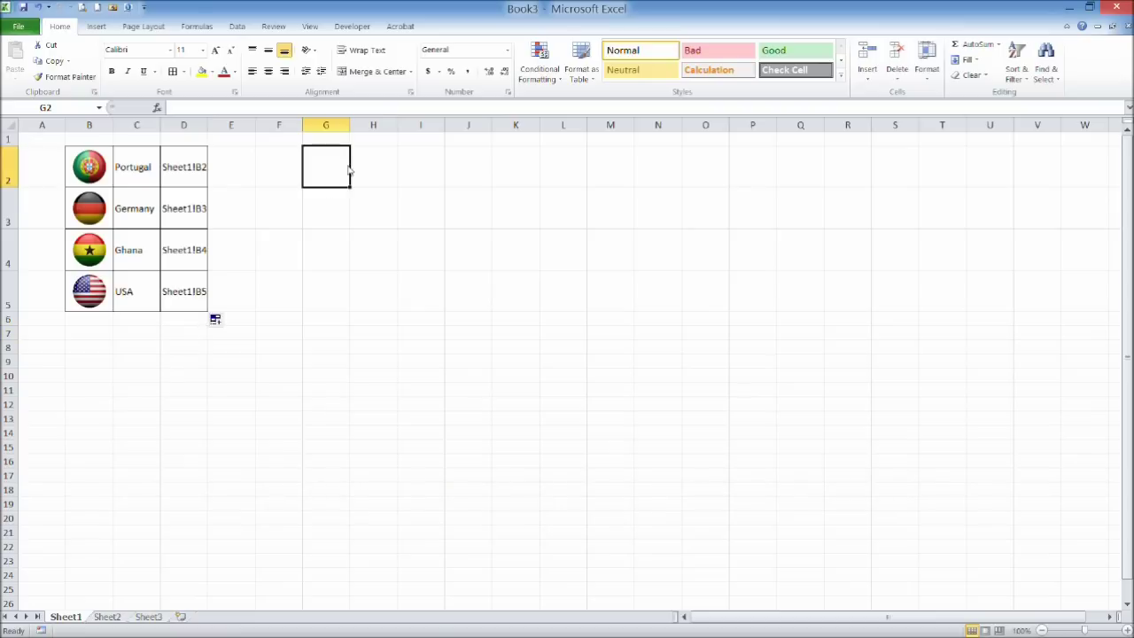
Enter the numbers 1 to 4 in G2:G5.
{"action": "type", "text": "1"}
{"action": "key", "text": "Return"}
{"action": "type", "text": "2"}
{"action": "key", "text": "Return"}
{"action": "type", "text": "3"}
{"action": "key", "text": "Return"}
{"action": "type", "text": "4"}
{"action": "key", "text": "Tab"}
{"action": "key", "text": "Up"}
{"action": "key", "text": "Up"}
{"action": "key", "text": "Up"}
Enter Germany, USA, Portugal and Ghana in H2:H5.
{"action": "type", "text": "Germany"}
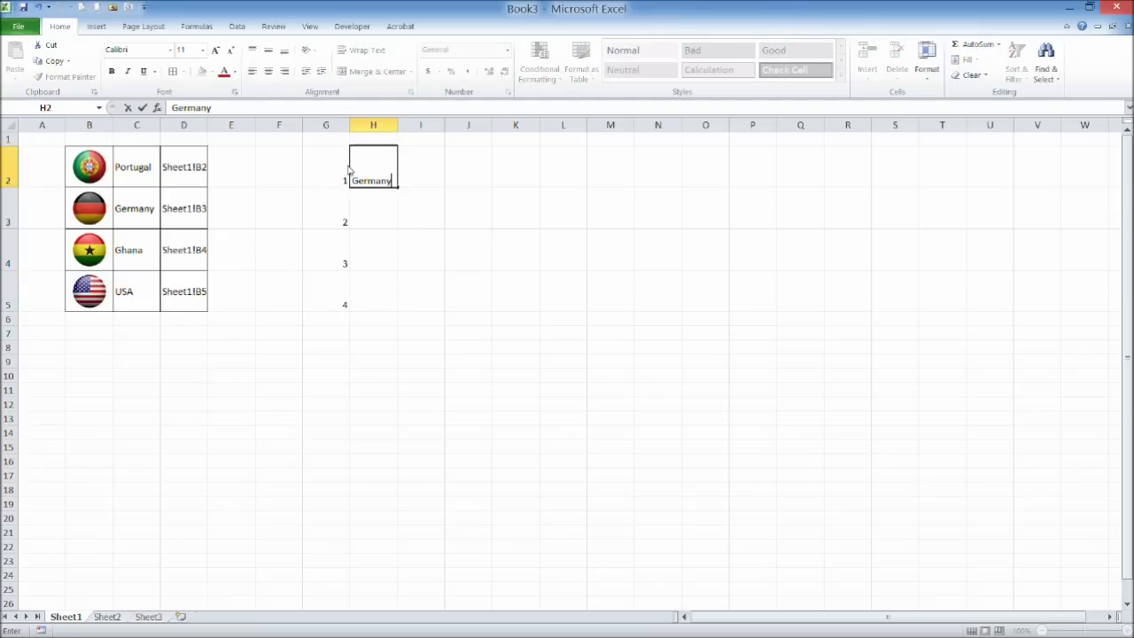
{"action": "key", "text": "Return"}
{"action": "type", "text": "USA"}
{"action": "key", "text": "Return"}
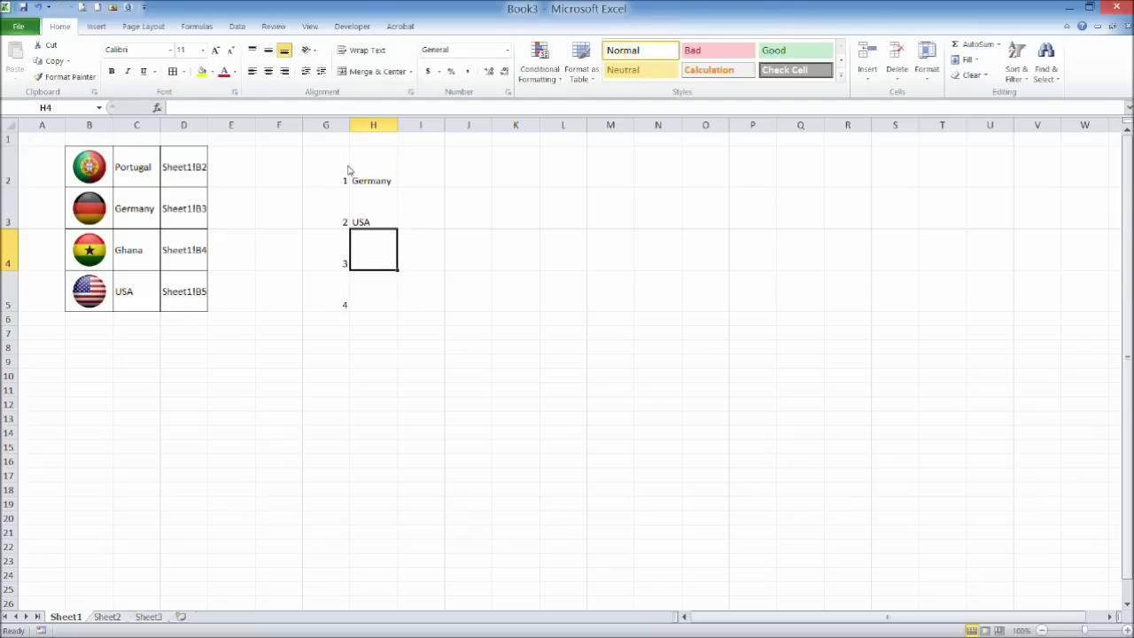
{"action": "type", "text": "Portugal"}
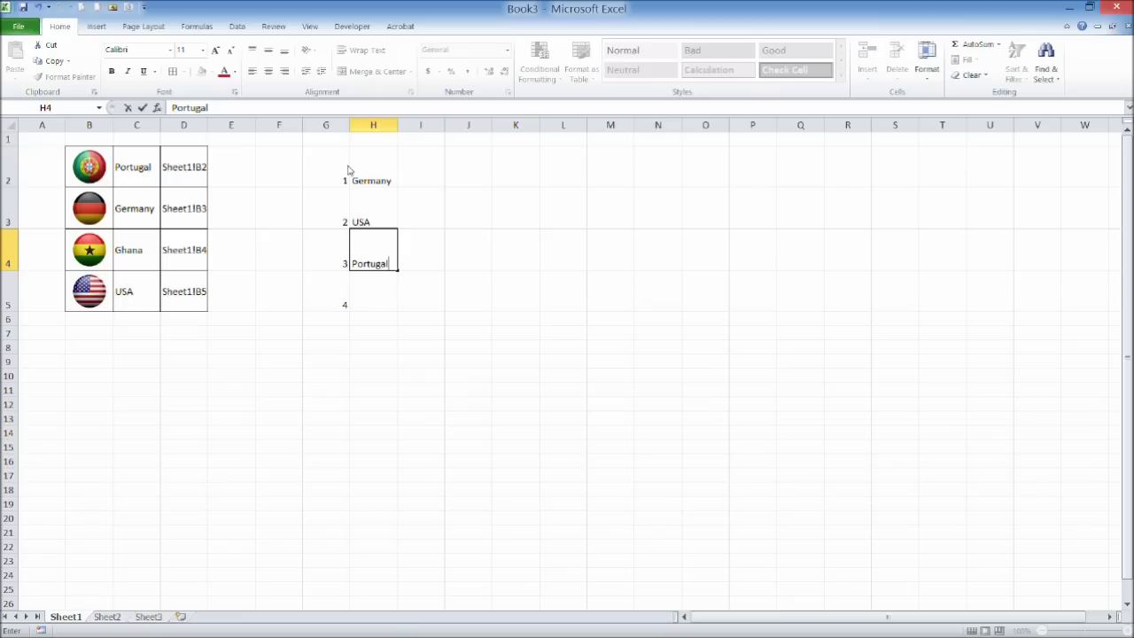
{"action": "key", "text": "Return"}
{"action": "type", "text": "Ghana"}
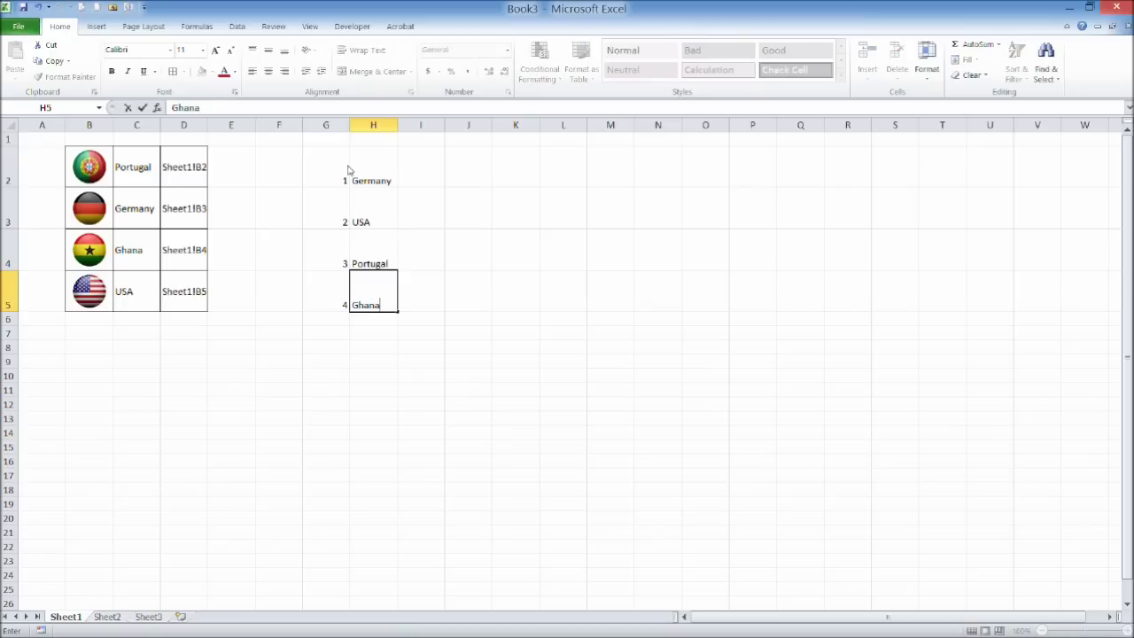
{"action": "key", "text": "Return"}
Middle-align G2:H5 and give it All Borders.
{"action": "left_click_drag", "start_coordinate": [345, 171], "coordinate": [372, 296]}
{"action": "left_click", "coordinate": [100, 27]}
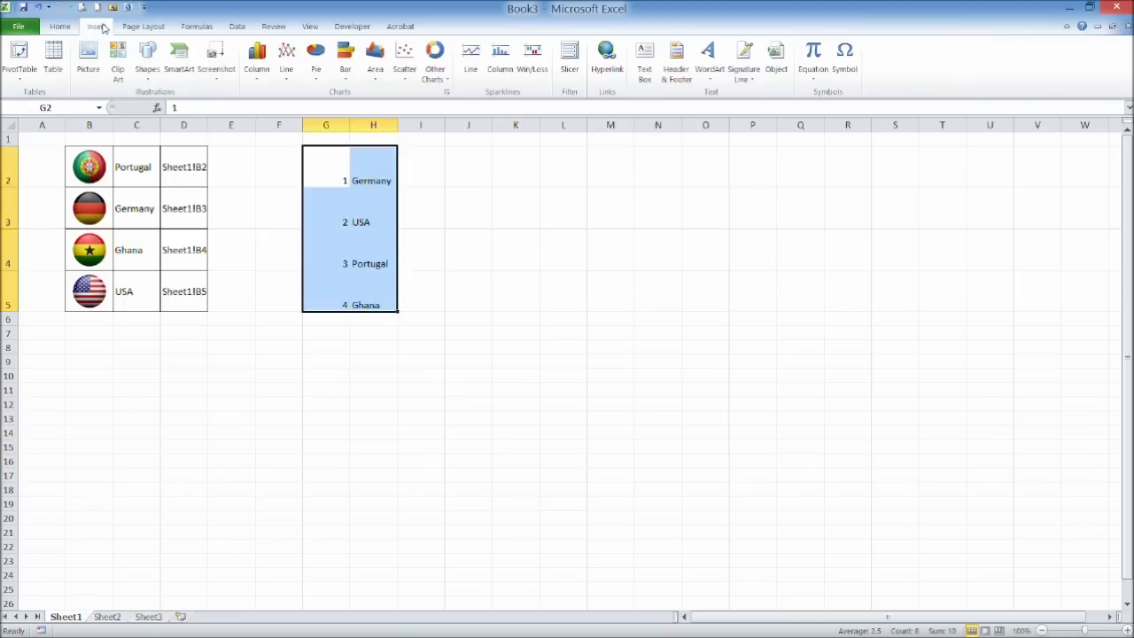
{"action": "left_click", "coordinate": [60, 26]}
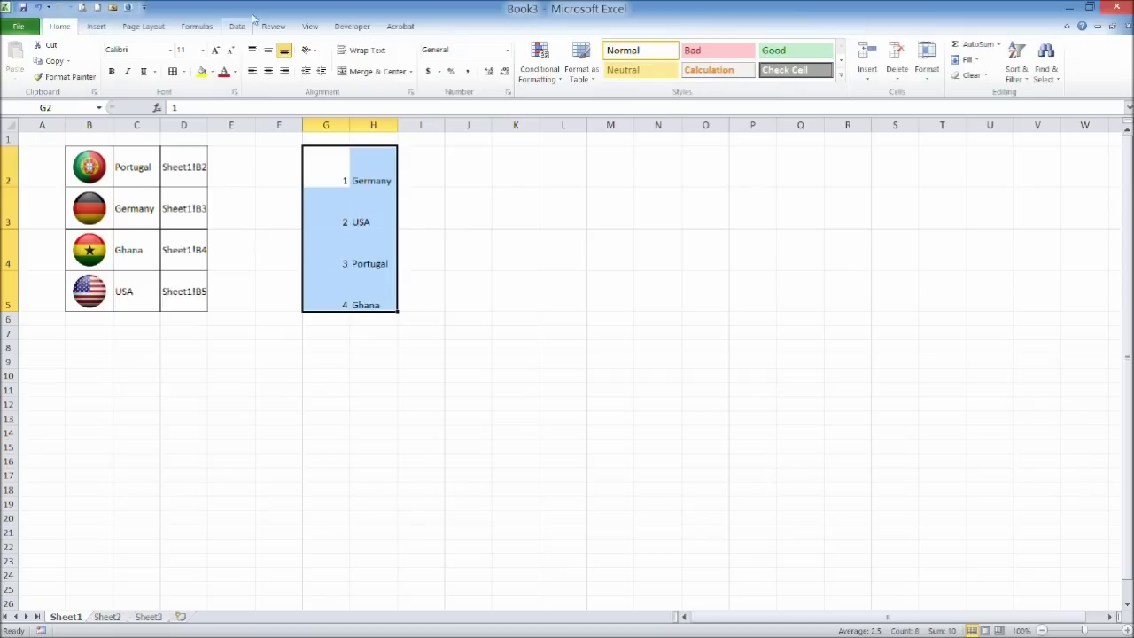
{"action": "left_click", "coordinate": [274, 51]}
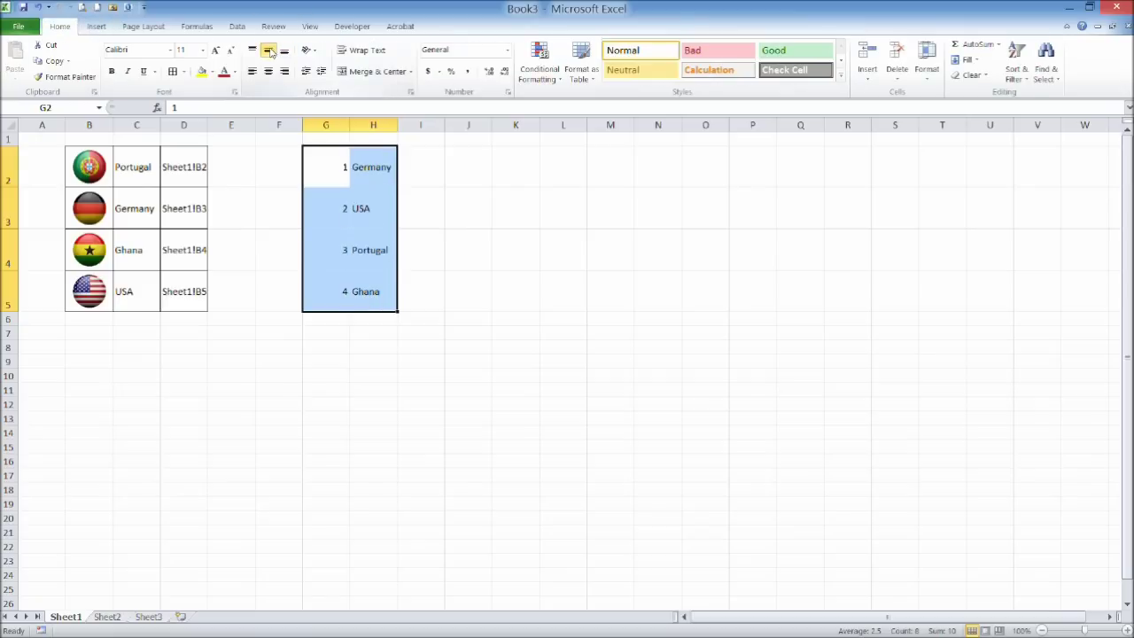
{"action": "left_click", "coordinate": [174, 71]}
{"action": "left_click", "coordinate": [386, 186]}
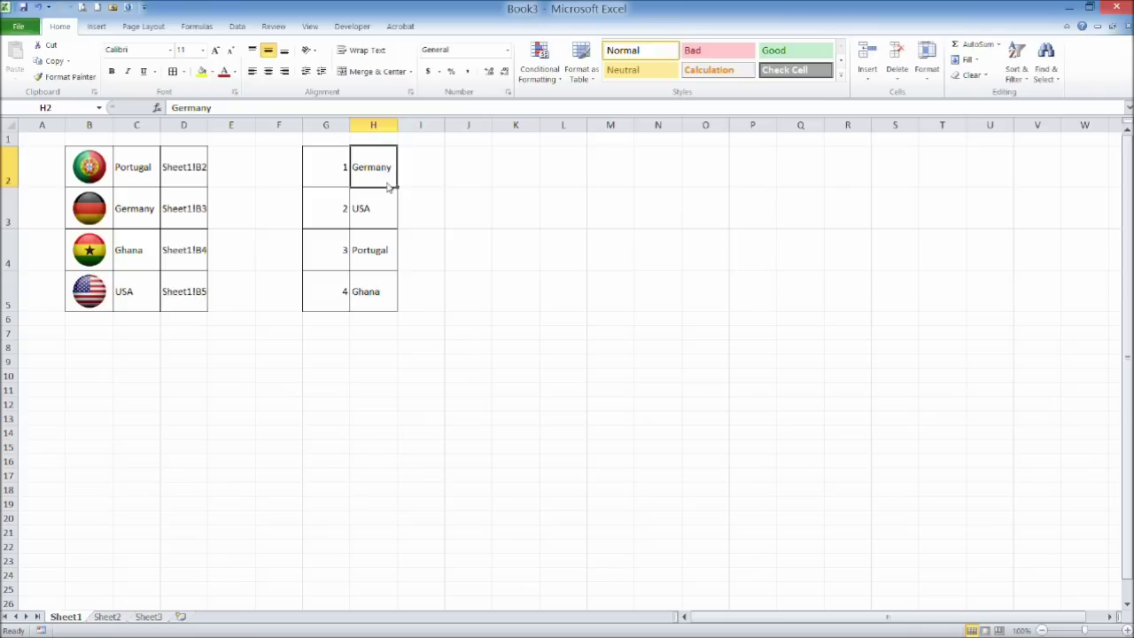
{"action": "left_click", "coordinate": [373, 126]}
Insert a blank column at H, shifting the country names to column I.
{"action": "right_click", "coordinate": [372, 129]}
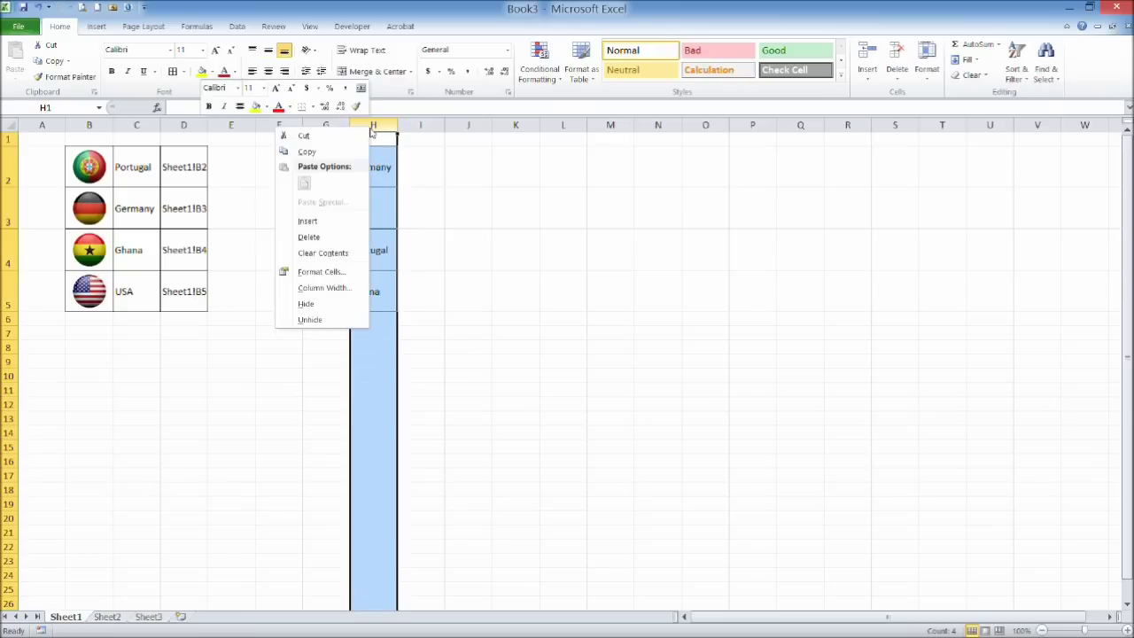
{"action": "left_click", "coordinate": [349, 220]}
{"action": "left_click", "coordinate": [363, 177]}
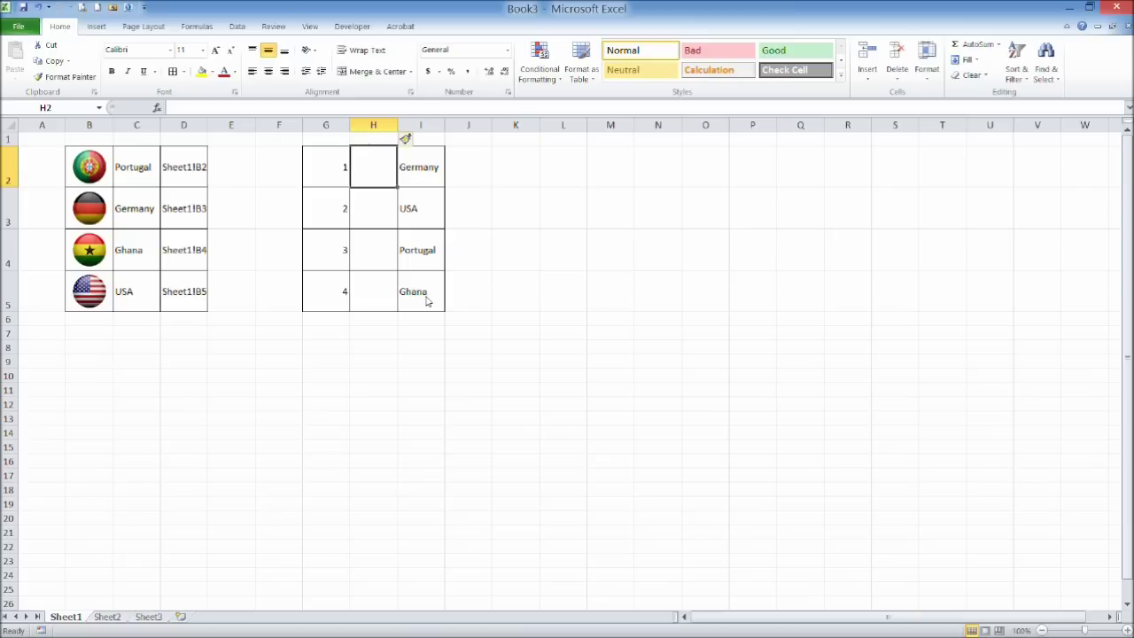
Check the shifted entries and select J2:J5 for the lookup results.
{"action": "left_click", "coordinate": [418, 178]}
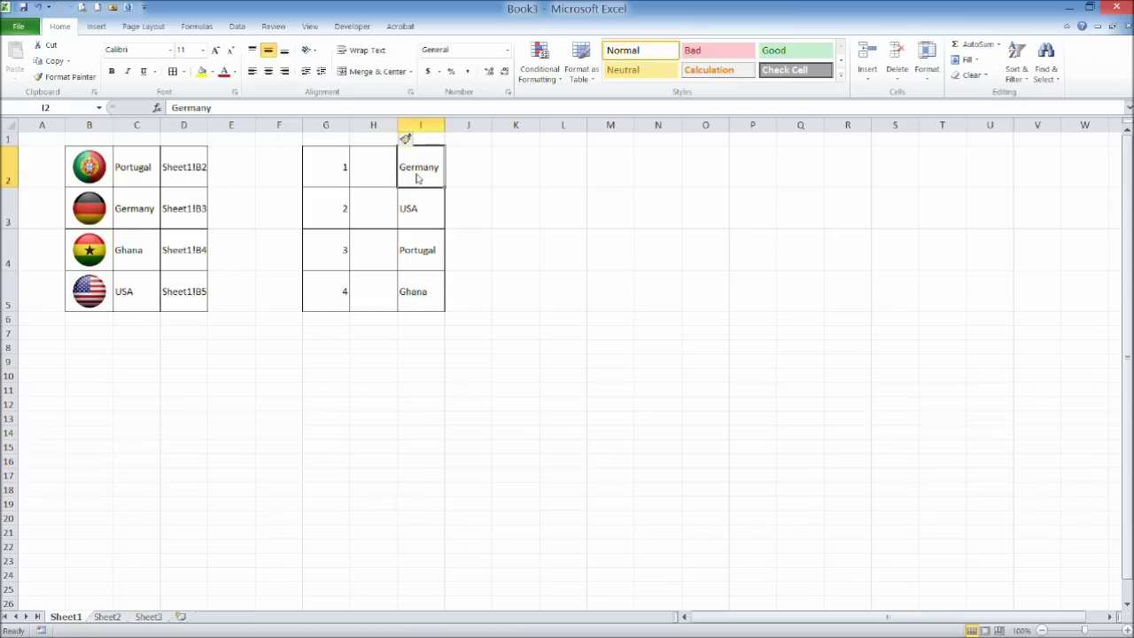
{"action": "left_click", "coordinate": [199, 217]}
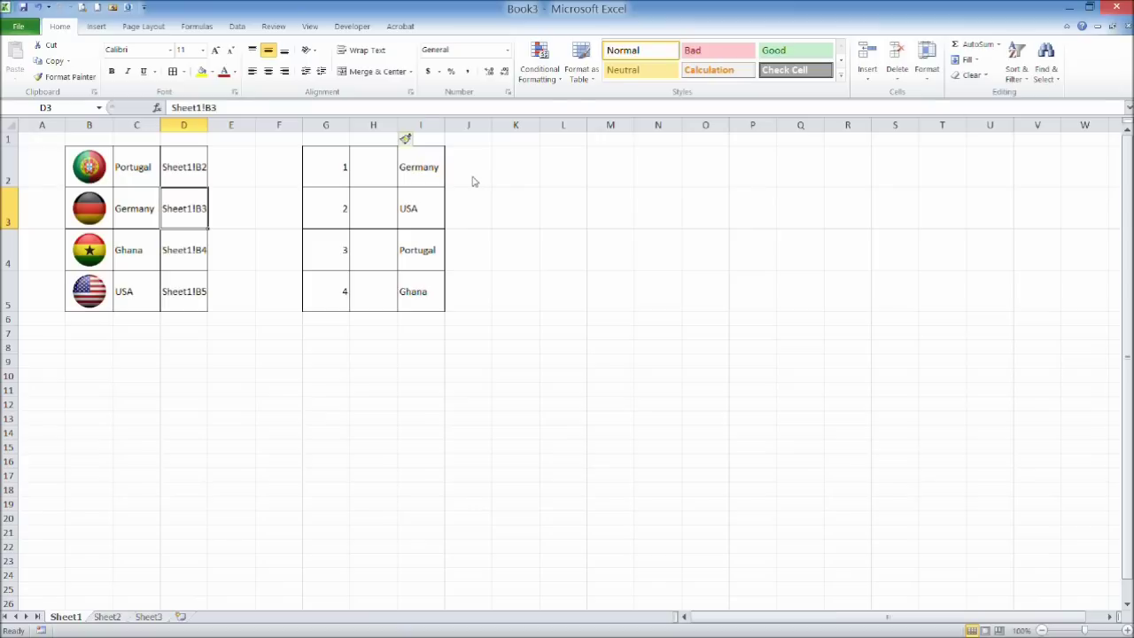
{"action": "left_click_drag", "start_coordinate": [472, 181], "coordinate": [478, 292]}
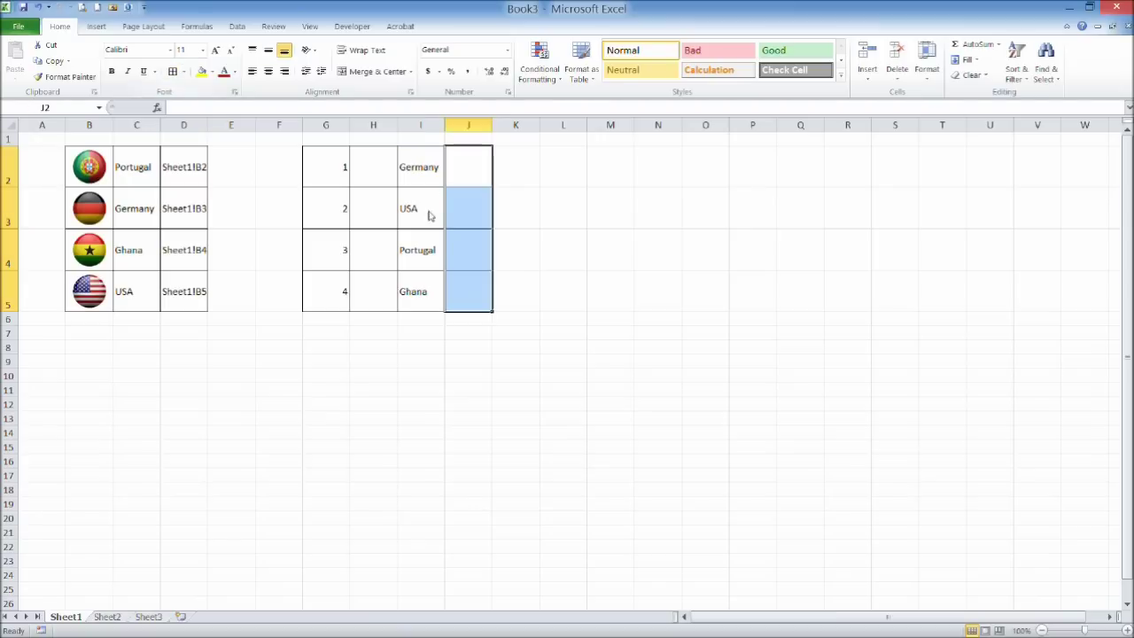
{"action": "left_click", "coordinate": [474, 180]}
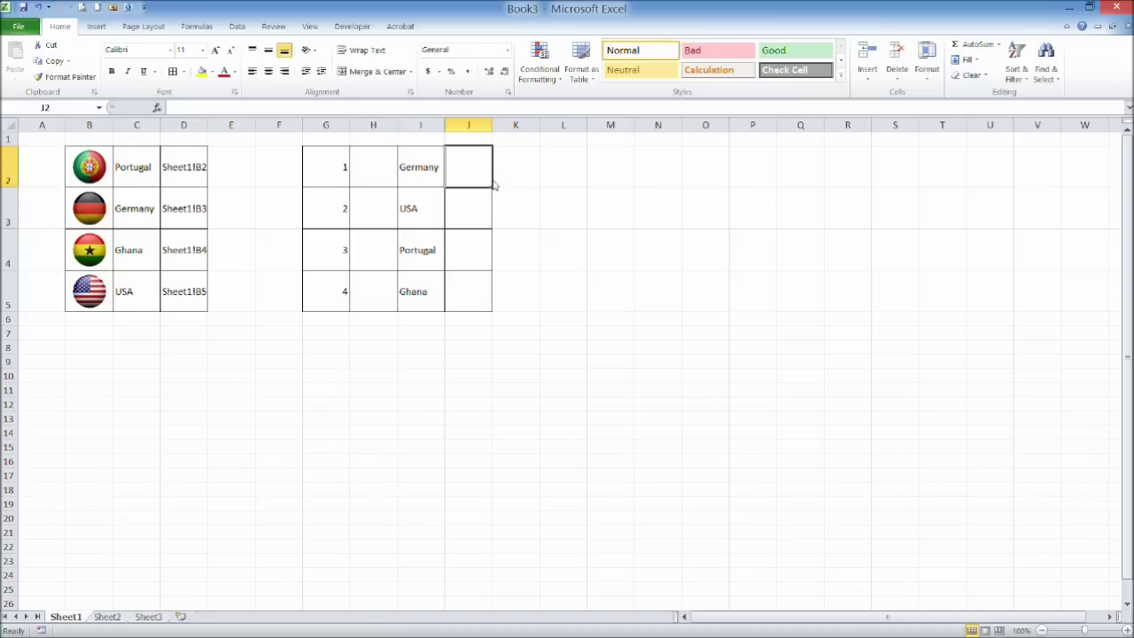
Enter =VLOOKUP(I2,C2:D5,2,FALSE) in J2 to look up Germany's cell reference.
{"action": "type", "text": "=vlk"}
{"action": "key", "text": "BackSpace"}
{"action": "type", "text": "ookup"}
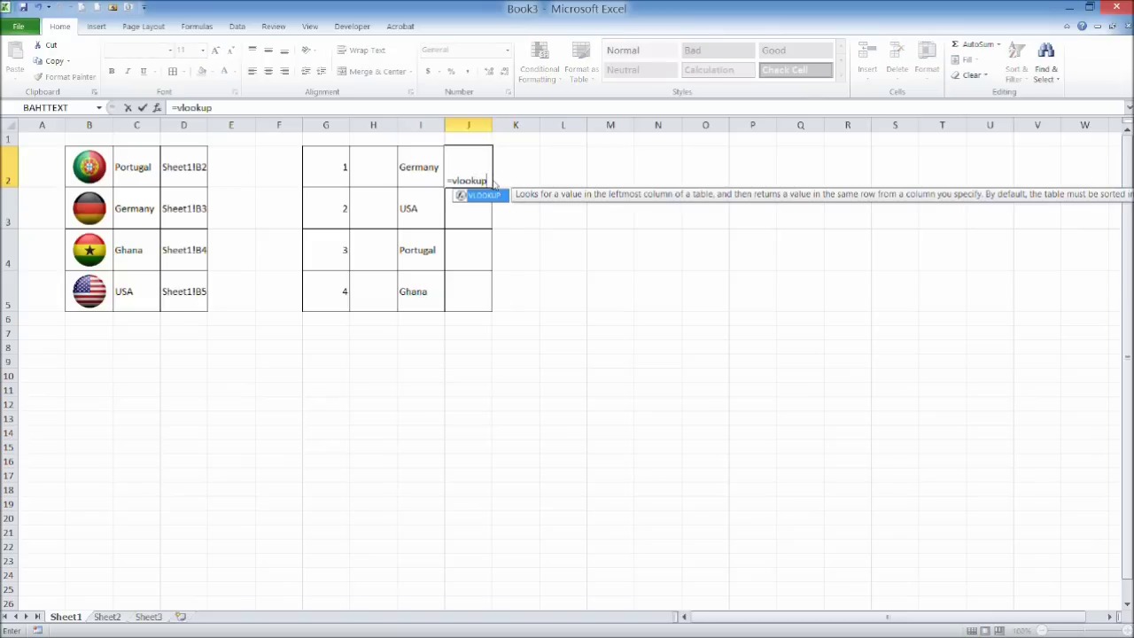
{"action": "type", "text": "("}
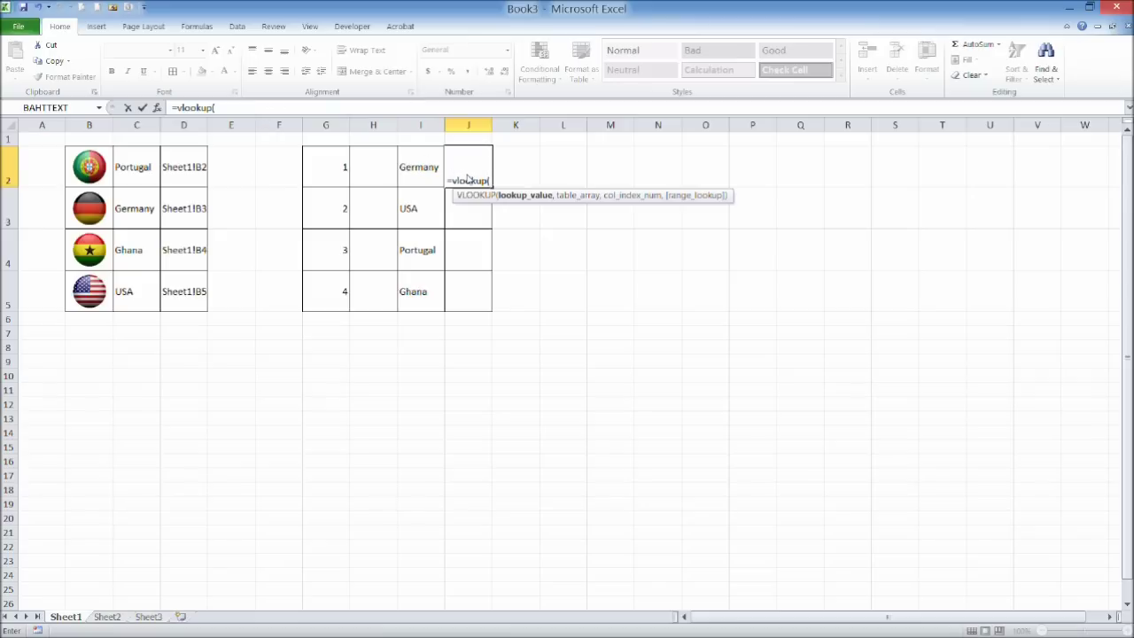
{"action": "left_click", "coordinate": [424, 175]}
{"action": "type", "text": ","}
{"action": "left_click_drag", "start_coordinate": [145, 176], "coordinate": [180, 295]}
{"action": "type", "text": ",2"}
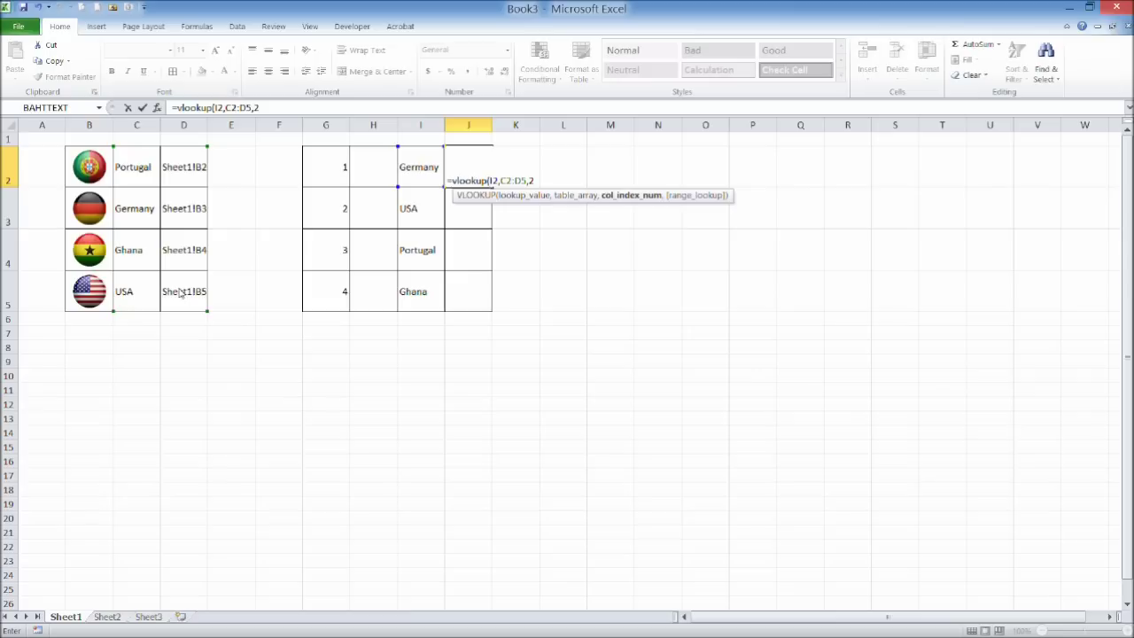
{"action": "type", "text": ","}
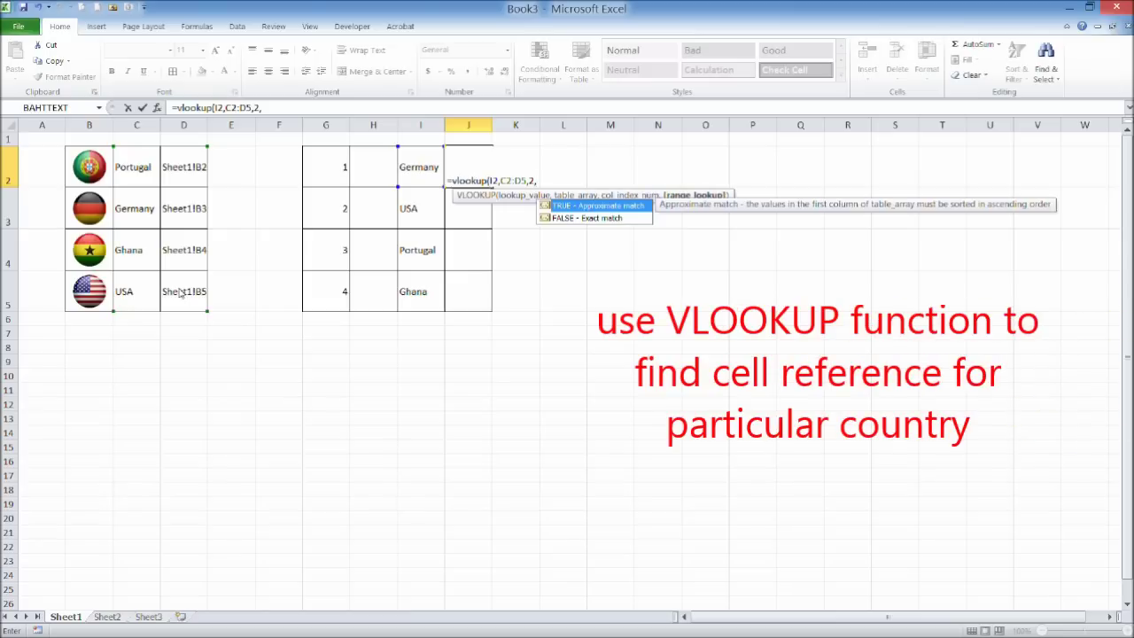
{"action": "type", "text": "false)"}
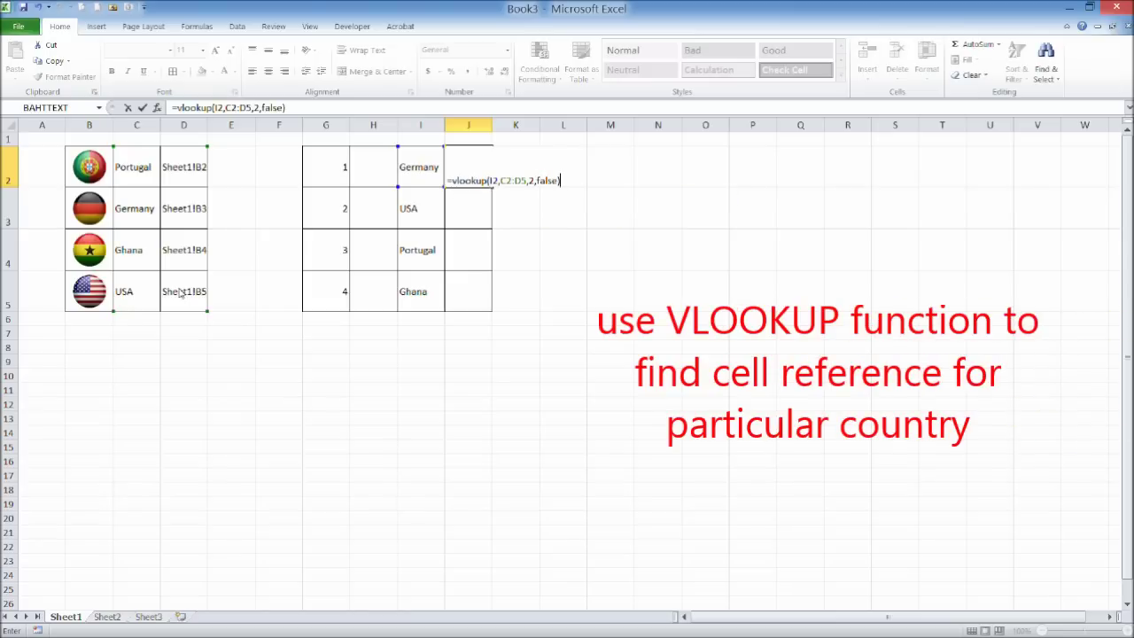
{"action": "key", "text": "ctrl+Return"}
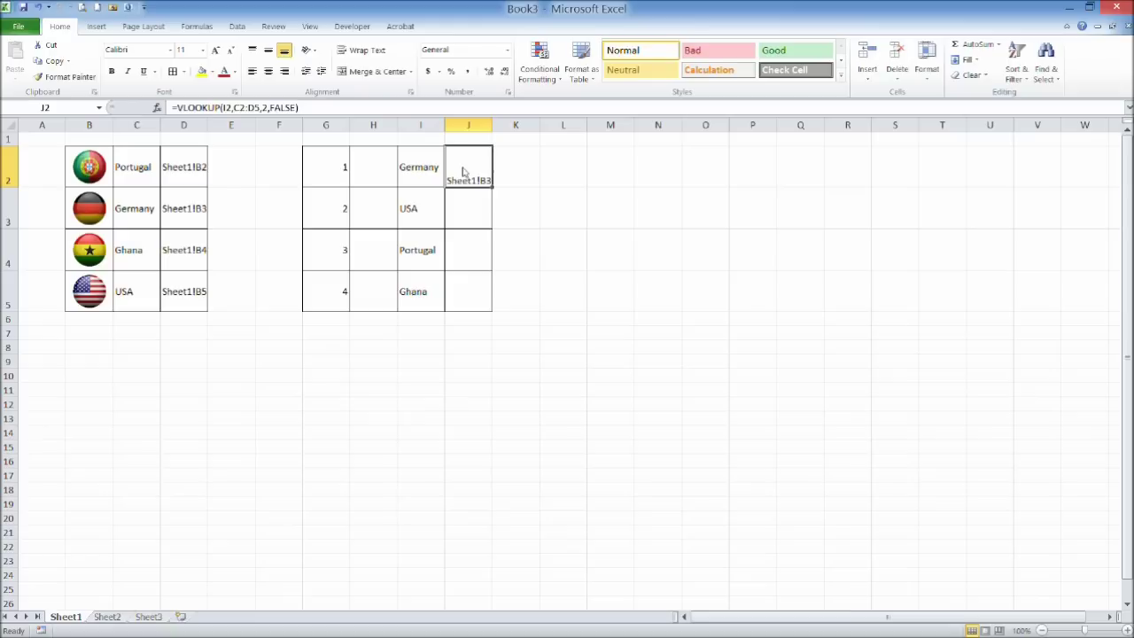
Make the formula's table range absolute as $C$2:$D$5.
{"action": "left_click", "coordinate": [237, 107]}
{"action": "type", "text": "$"}
{"action": "key", "text": "Right"}
{"action": "type", "text": "$$"}
{"action": "key", "text": "Right"}
{"action": "type", "text": "$"}
{"action": "key", "text": "Return"}
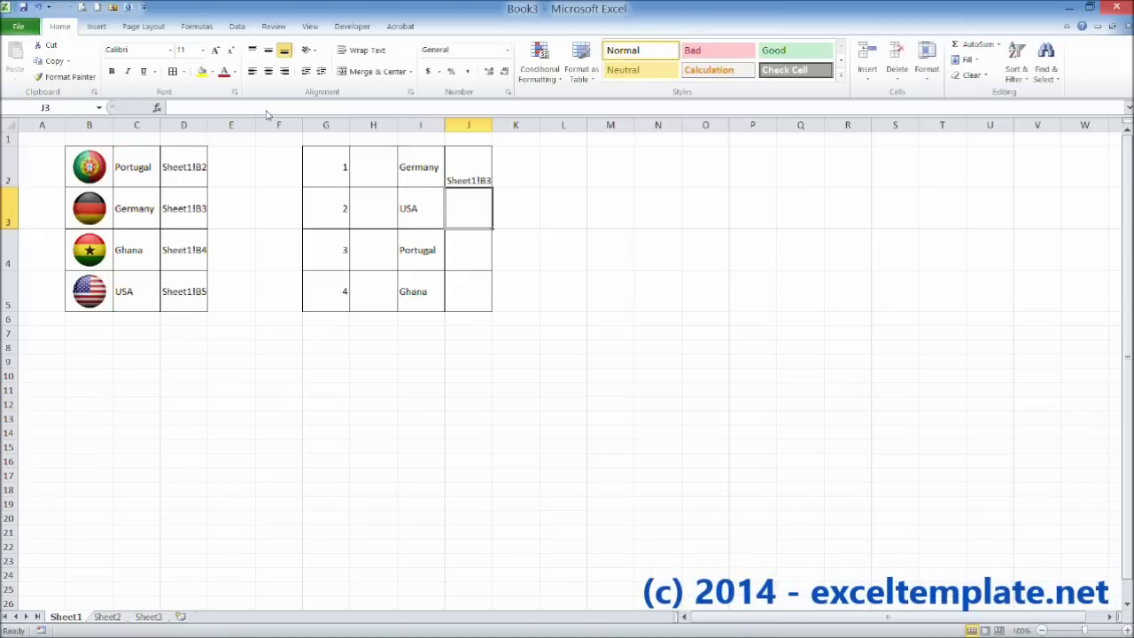
{"action": "left_click", "coordinate": [486, 169]}
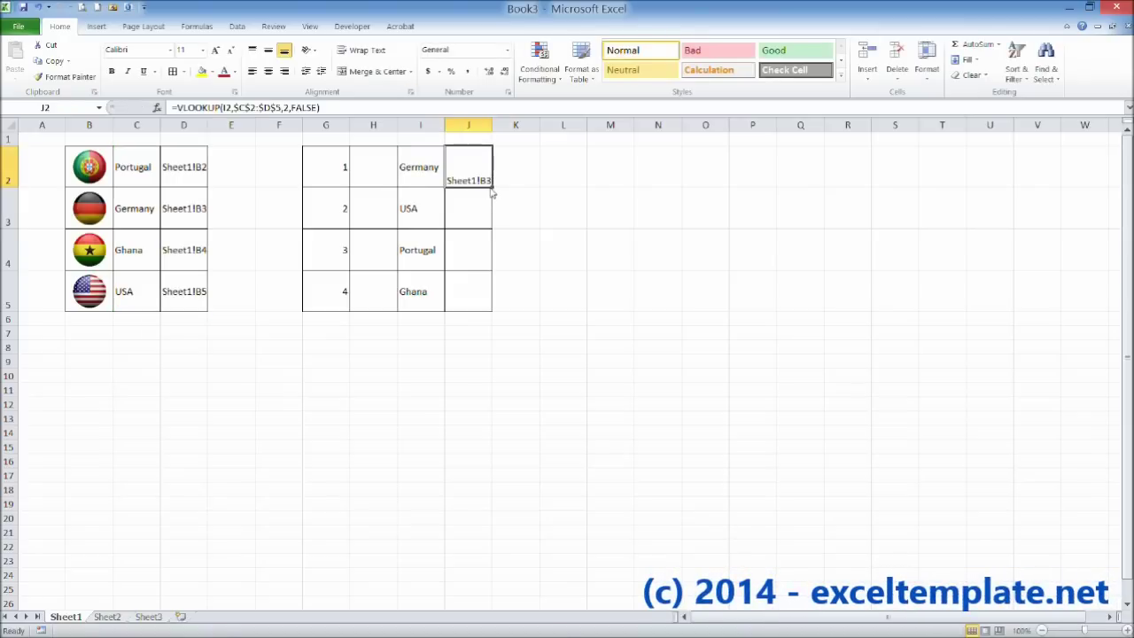
Fill the J2 lookup down to J5 and middle-align the results.
{"action": "left_click_drag", "start_coordinate": [493, 192], "coordinate": [495, 308]}
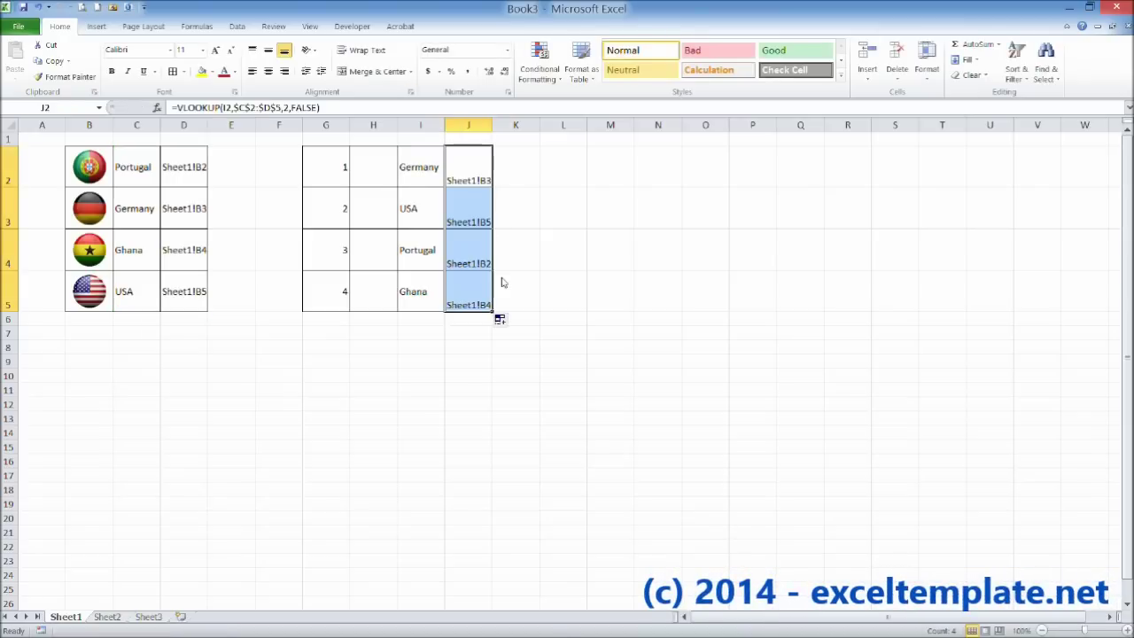
{"action": "left_click", "coordinate": [268, 50]}
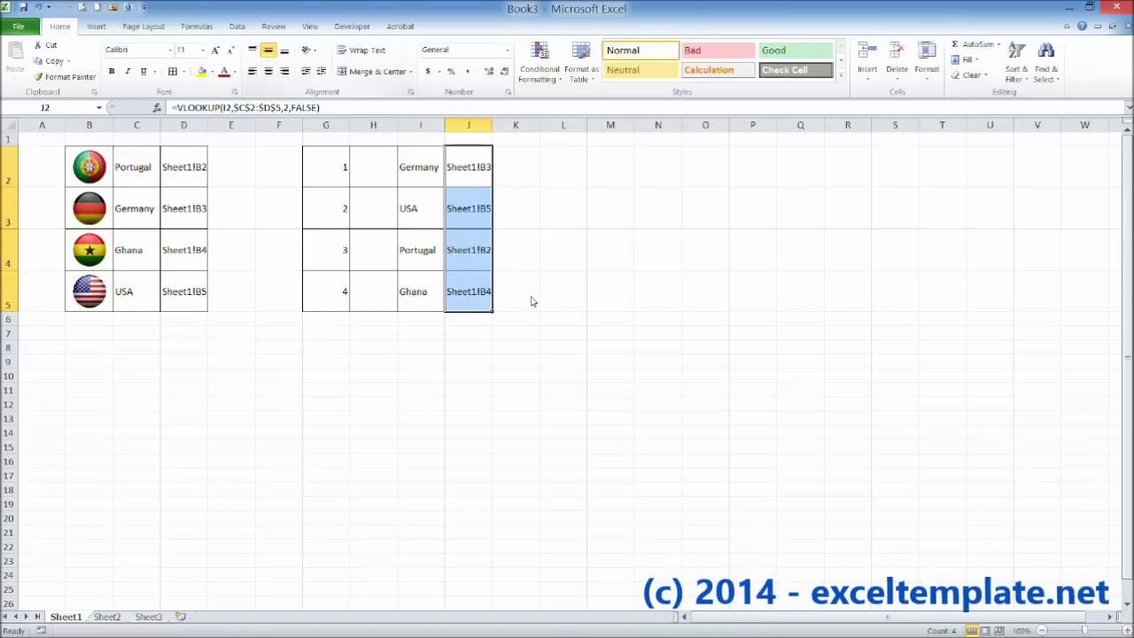
{"action": "left_click", "coordinate": [470, 212]}
{"action": "left_click", "coordinate": [471, 183]}
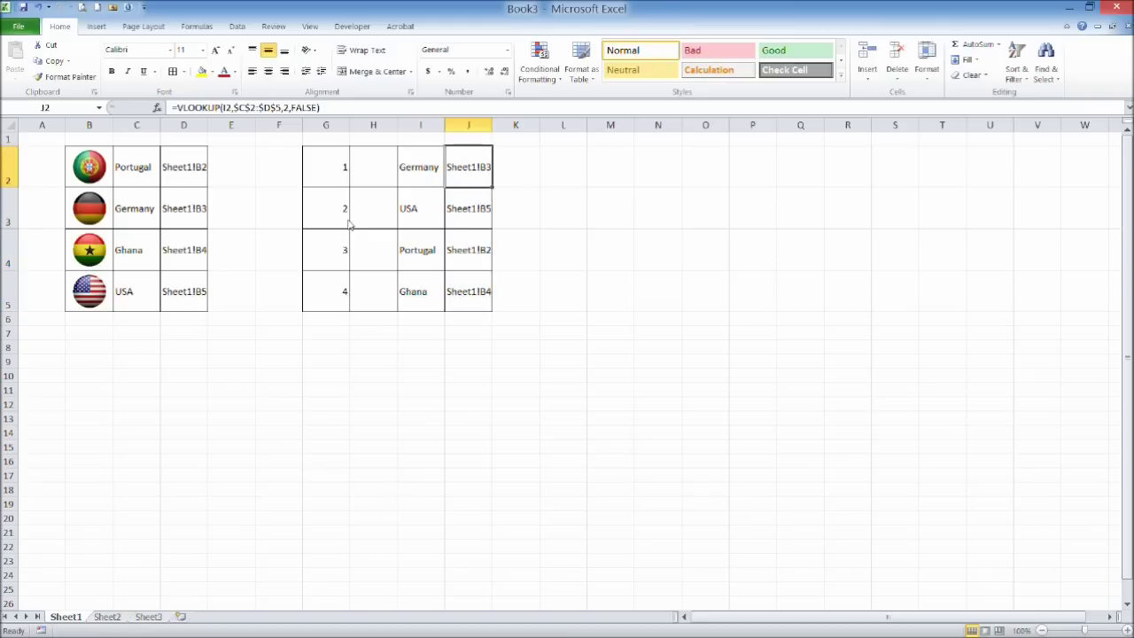
Compare the Germany row's D3 reference with the lookup result in J2.
{"action": "left_click", "coordinate": [146, 223]}
{"action": "left_click", "coordinate": [201, 216]}
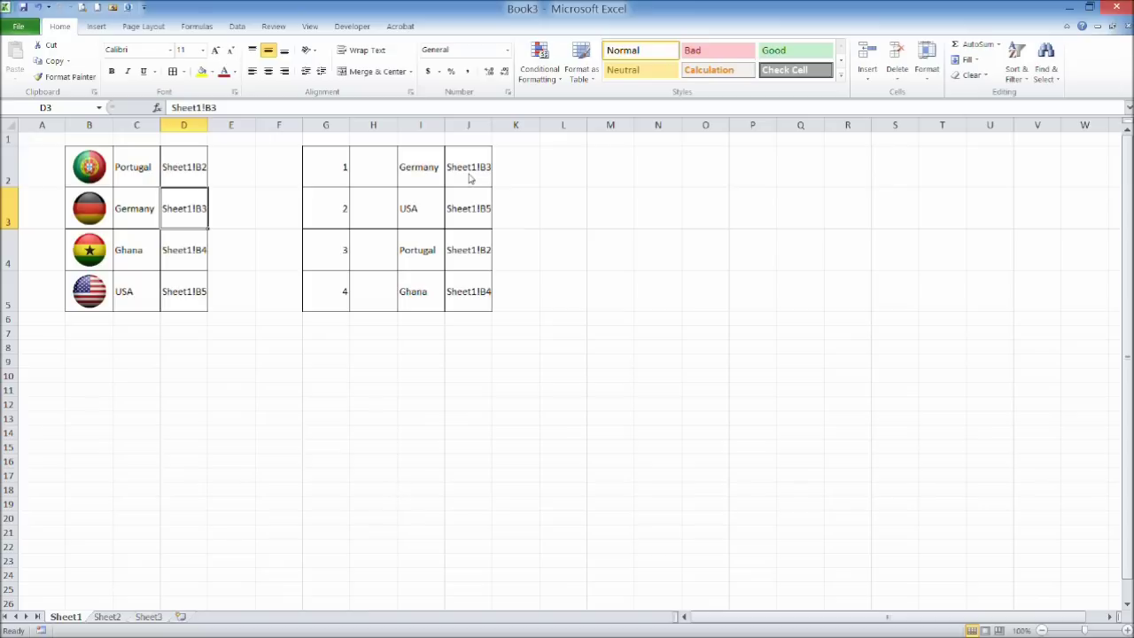
{"action": "left_click", "coordinate": [476, 172]}
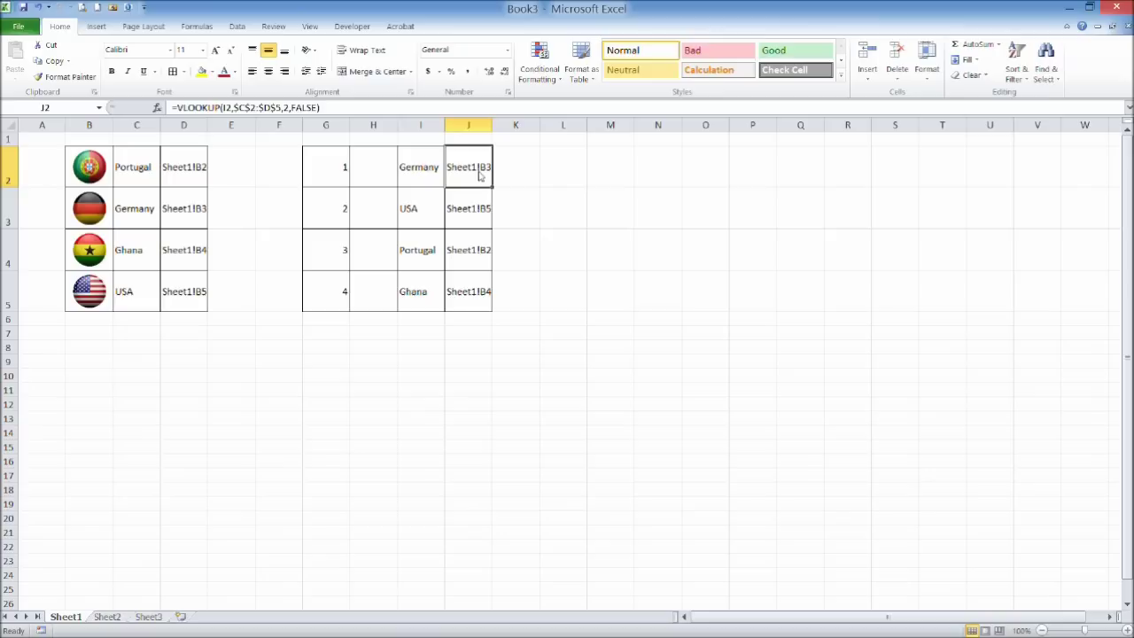
{"action": "left_click", "coordinate": [184, 29]}
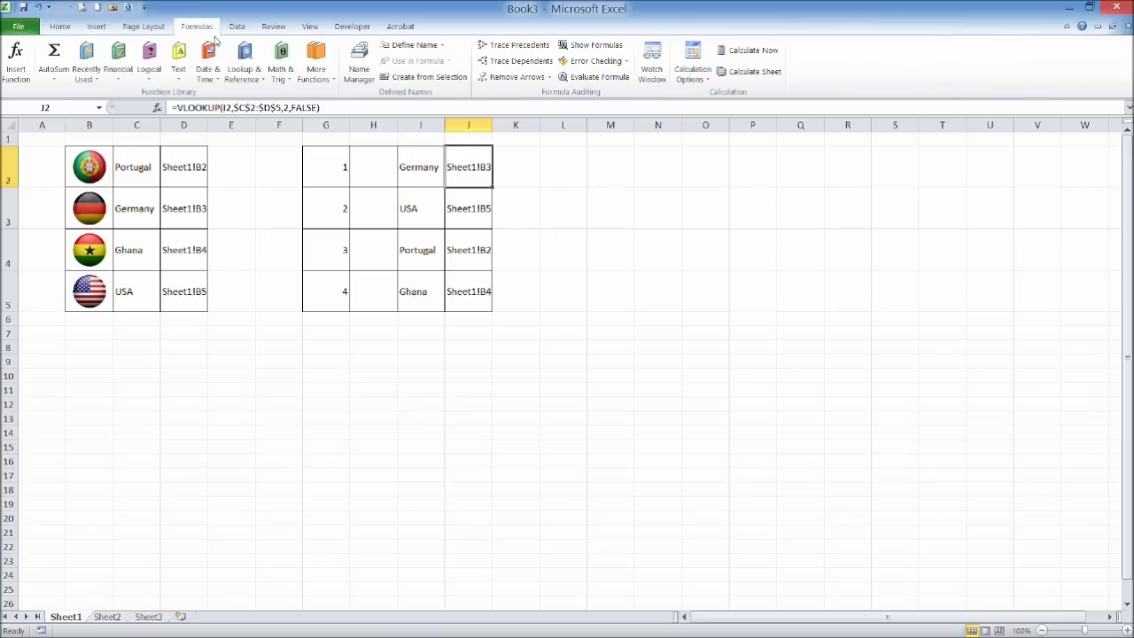
Create the name Flag1 referring to =INDIRECT(Sheet1!$J$2) in Name Manager.
{"action": "left_click", "coordinate": [361, 64]}
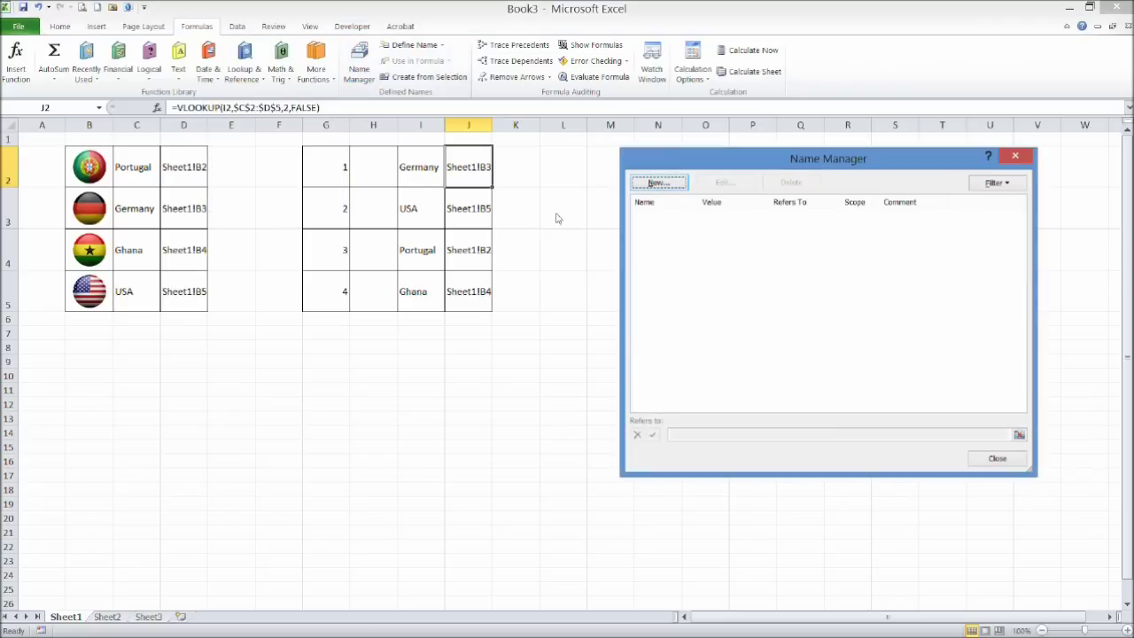
{"action": "left_click", "coordinate": [653, 183]}
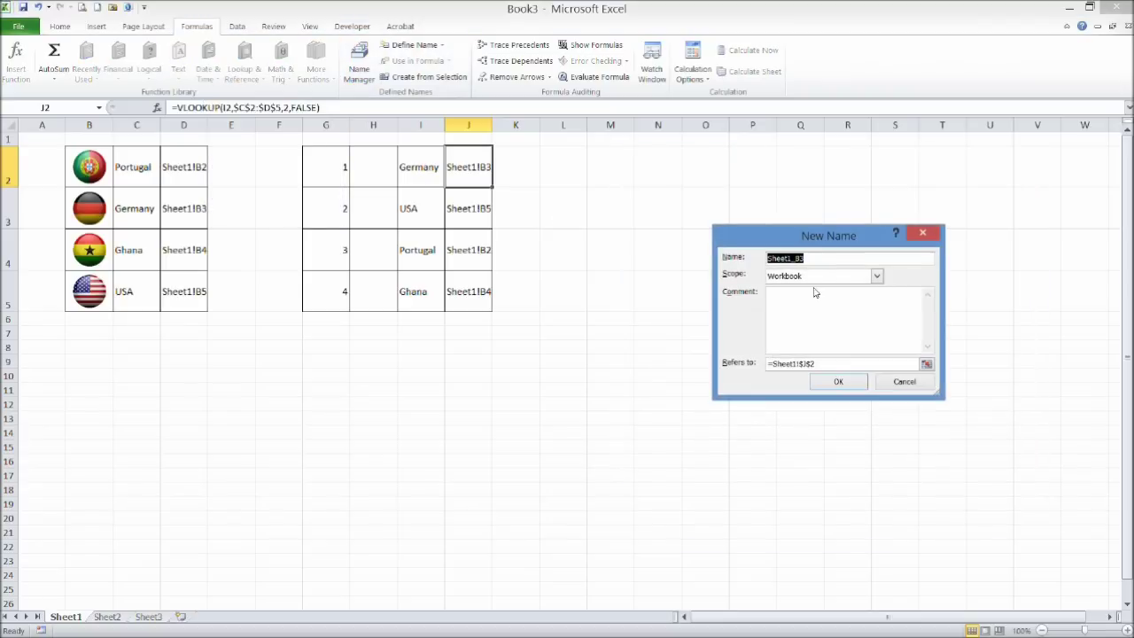
{"action": "type", "text": "Flag"}
{"action": "left_click", "coordinate": [846, 366]}
{"action": "key", "text": "BackSpace"}
{"action": "key", "text": "BackSpace"}
{"action": "key", "text": "BackSpace"}
{"action": "key", "text": "BackSpace"}
{"action": "key", "text": "BackSpace"}
{"action": "key", "text": "BackSpace"}
{"action": "key", "text": "BackSpace"}
{"action": "key", "text": "BackSpace"}
{"action": "key", "text": "BackSpace"}
{"action": "key", "text": "BackSpace"}
{"action": "key", "text": "BackSpace"}
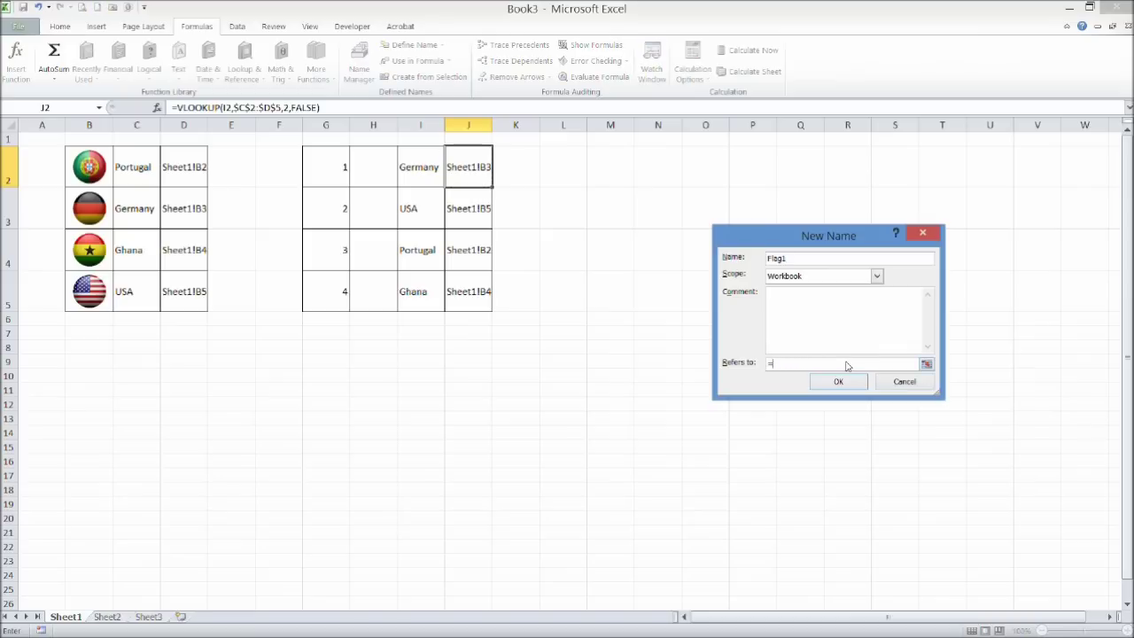
{"action": "type", "text": "indirect("}
{"action": "left_click", "coordinate": [477, 174]}
{"action": "type", "text": ")"}
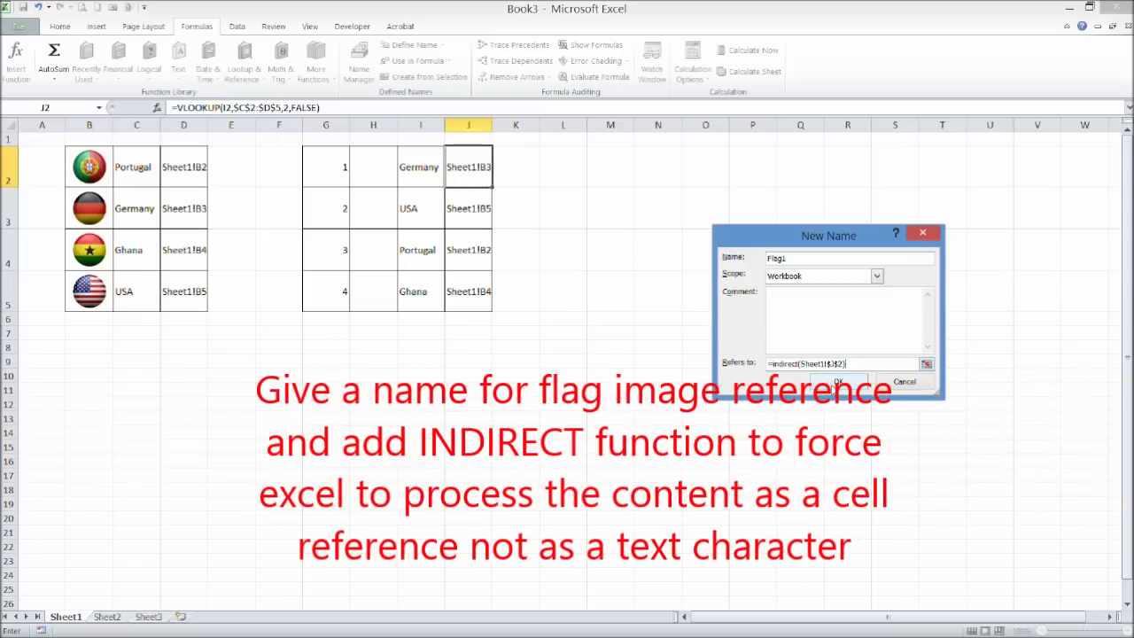
{"action": "left_click", "coordinate": [833, 384]}
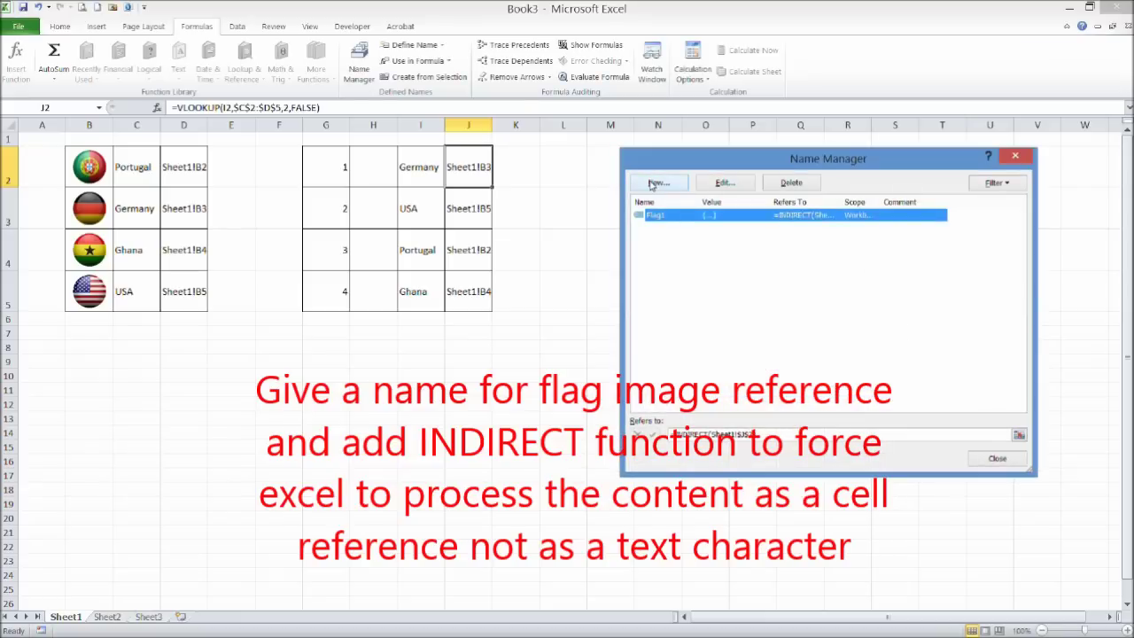
{"action": "left_click", "coordinate": [652, 183]}
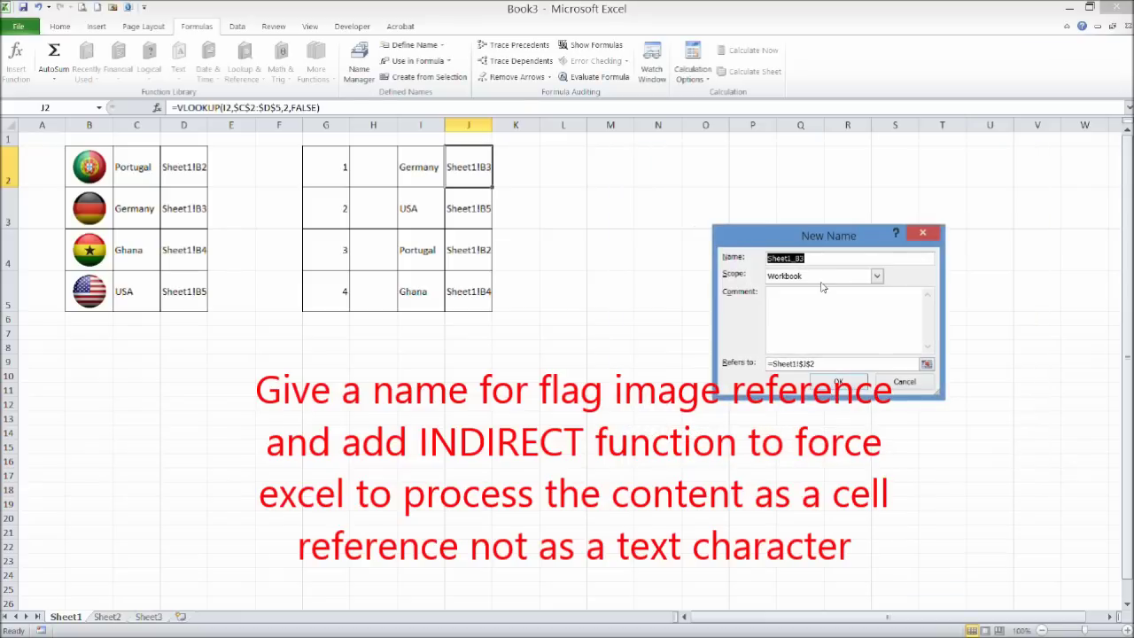
Define Flag2 as =INDIRECT(Sheet1!$J$3).
{"action": "type", "text": "Flag"}
{"action": "left_click", "coordinate": [833, 365]}
{"action": "key", "text": "BackSpace"}
{"action": "key", "text": "BackSpace"}
{"action": "key", "text": "BackSpace"}
{"action": "key", "text": "BackSpace"}
{"action": "key", "text": "BackSpace"}
{"action": "key", "text": "BackSpace"}
{"action": "key", "text": "BackSpace"}
{"action": "key", "text": "BackSpace"}
{"action": "key", "text": "BackSpace"}
{"action": "key", "text": "BackSpace"}
{"action": "key", "text": "BackSpace"}
{"action": "type", "text": "indirect("}
{"action": "left_click", "coordinate": [476, 222]}
{"action": "type", "text": ")"}
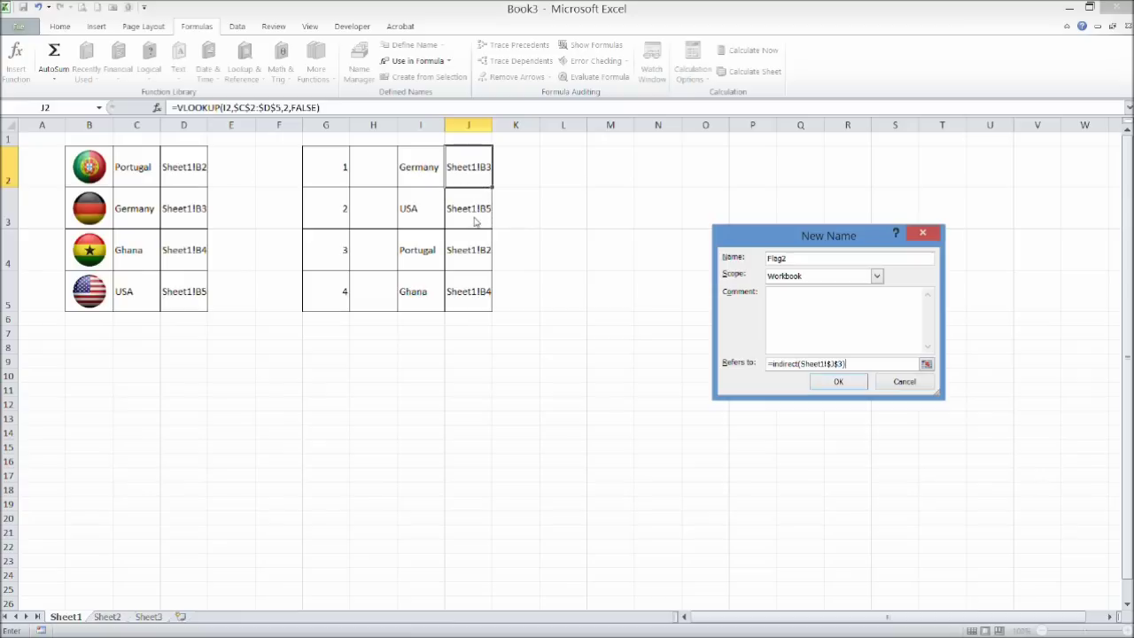
{"action": "left_click", "coordinate": [831, 383]}
Define Flag3 as =INDIRECT(Sheet1!$J$4).
{"action": "left_click", "coordinate": [656, 182]}
{"action": "type", "text": "Flag"}
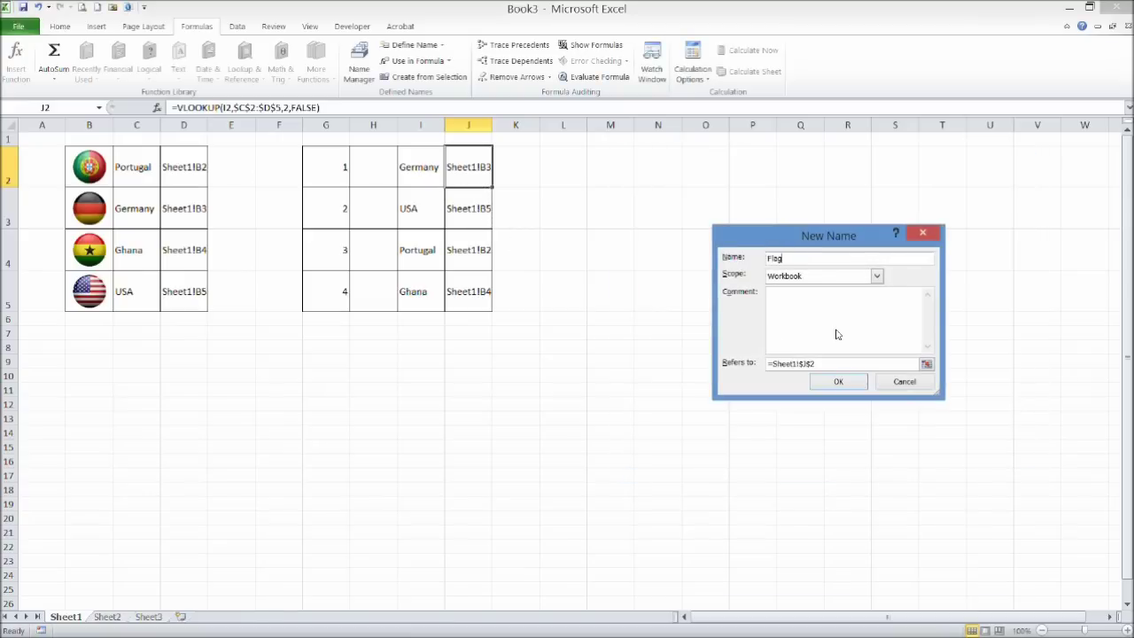
{"action": "type", "text": "3"}
{"action": "left_click", "coordinate": [851, 372]}
{"action": "key", "text": "BackSpace"}
Define Flag4 as =INDIRECT(Sheet1!$J$5) and close Name Manager.
{"action": "key", "text": "BackSpace"}
{"action": "key", "text": "BackSpace"}
{"action": "key", "text": "BackSpace"}
{"action": "key", "text": "BackSpace"}
{"action": "key", "text": "BackSpace"}
{"action": "key", "text": "BackSpace"}
{"action": "key", "text": "BackSpace"}
{"action": "key", "text": "BackSpace"}
{"action": "key", "text": "BackSpace"}
{"action": "key", "text": "BackSpace"}
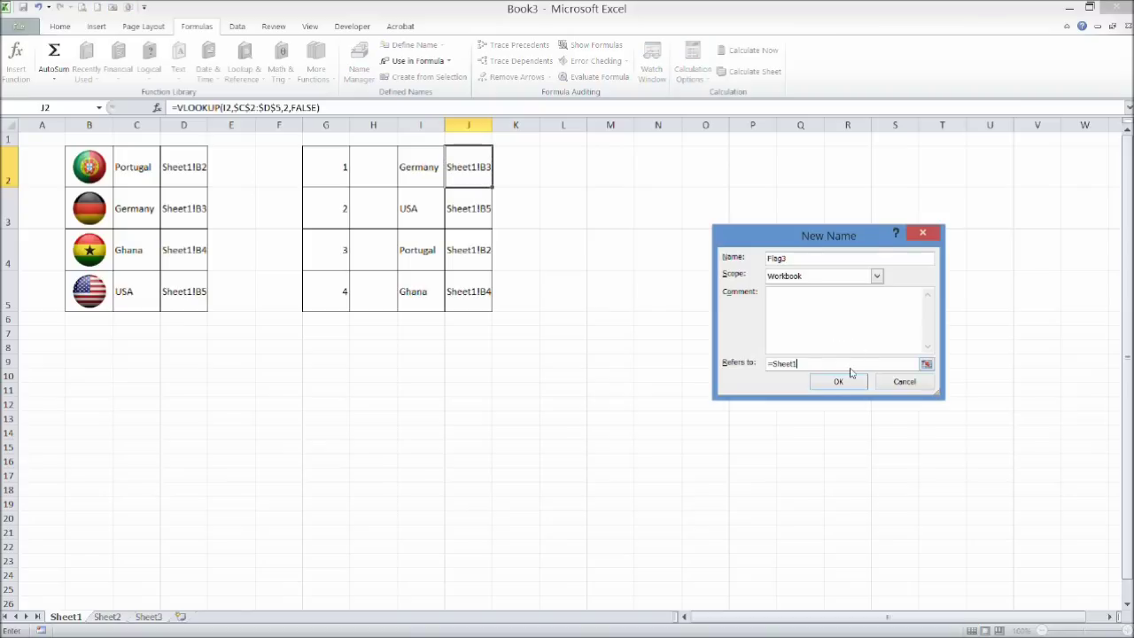
{"action": "type", "text": "indirect("}
{"action": "left_click", "coordinate": [456, 249]}
{"action": "type", "text": ")"}
{"action": "left_click", "coordinate": [817, 383]}
{"action": "left_click", "coordinate": [653, 183]}
{"action": "type", "text": "Flag4"}
{"action": "left_click", "coordinate": [822, 363]}
{"action": "key", "text": "BackSpace"}
{"action": "key", "text": "BackSpace"}
{"action": "key", "text": "BackSpace"}
{"action": "key", "text": "BackSpace"}
{"action": "key", "text": "BackSpace"}
{"action": "key", "text": "BackSpace"}
{"action": "key", "text": "BackSpace"}
{"action": "key", "text": "BackSpace"}
{"action": "key", "text": "BackSpace"}
{"action": "key", "text": "BackSpace"}
{"action": "key", "text": "BackSpace"}
{"action": "type", "text": "indirec"}
{"action": "left_click", "coordinate": [472, 282]}
{"action": "type", "text": ")"}
{"action": "left_click", "coordinate": [841, 389]}
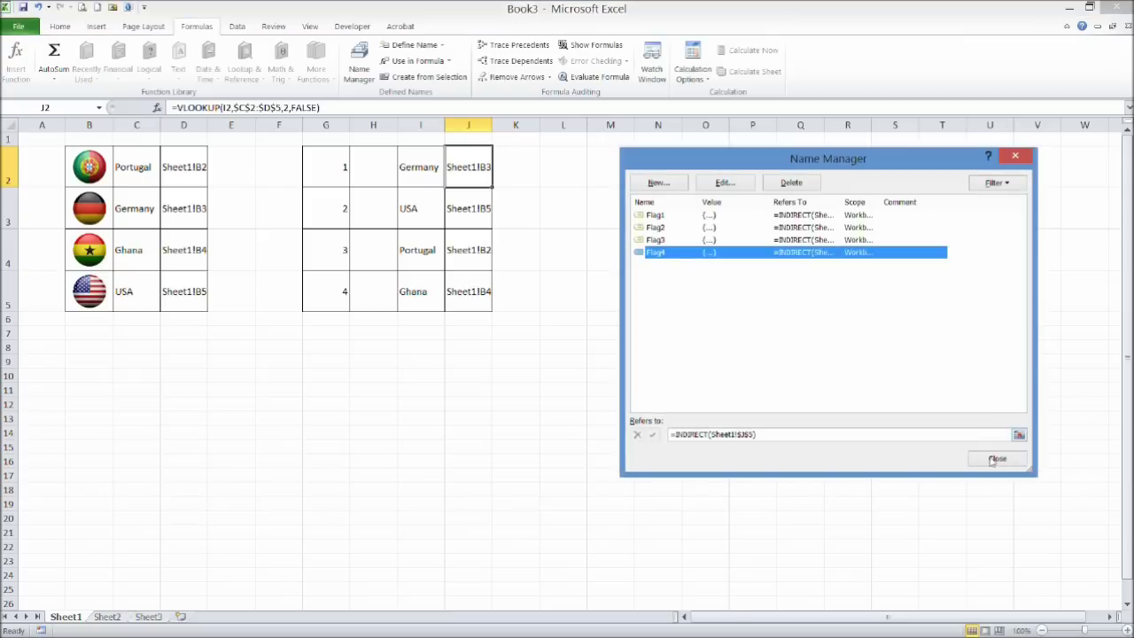
{"action": "left_click", "coordinate": [996, 459]}
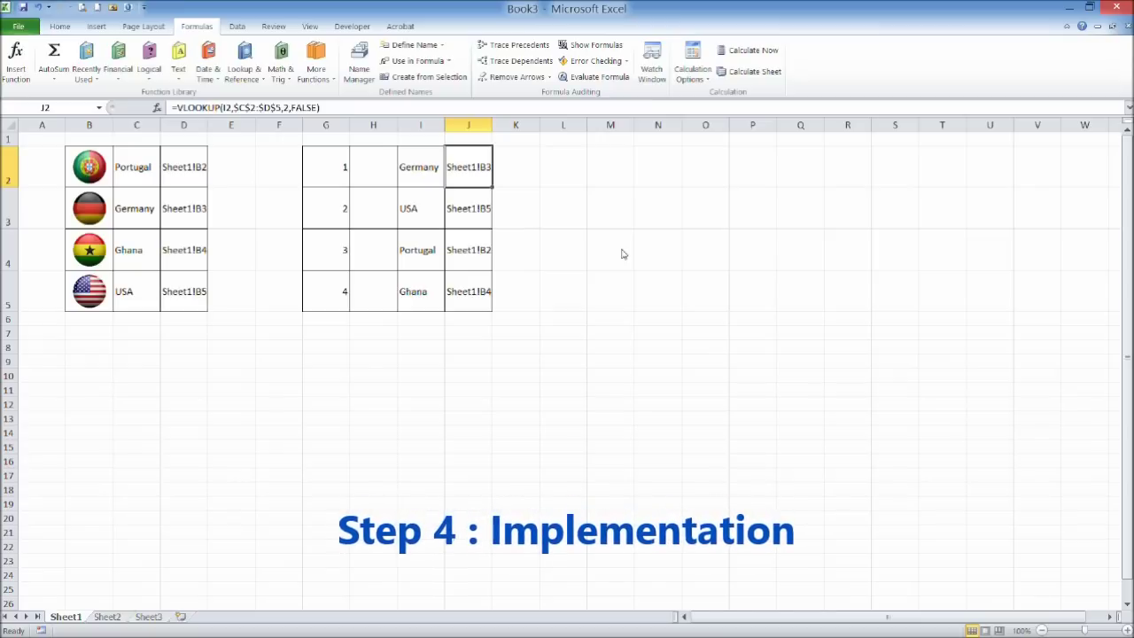
Paste cell B2's Portugal flag into H2 as a linked picture.
{"action": "key", "text": "Left"}
{"action": "key", "text": "Left"}
{"action": "key", "text": "Left"}
{"action": "key", "text": "Left"}
{"action": "key", "text": "Left"}
{"action": "key", "text": "Left"}
{"action": "key", "text": "Left"}
{"action": "key", "text": "Left"}
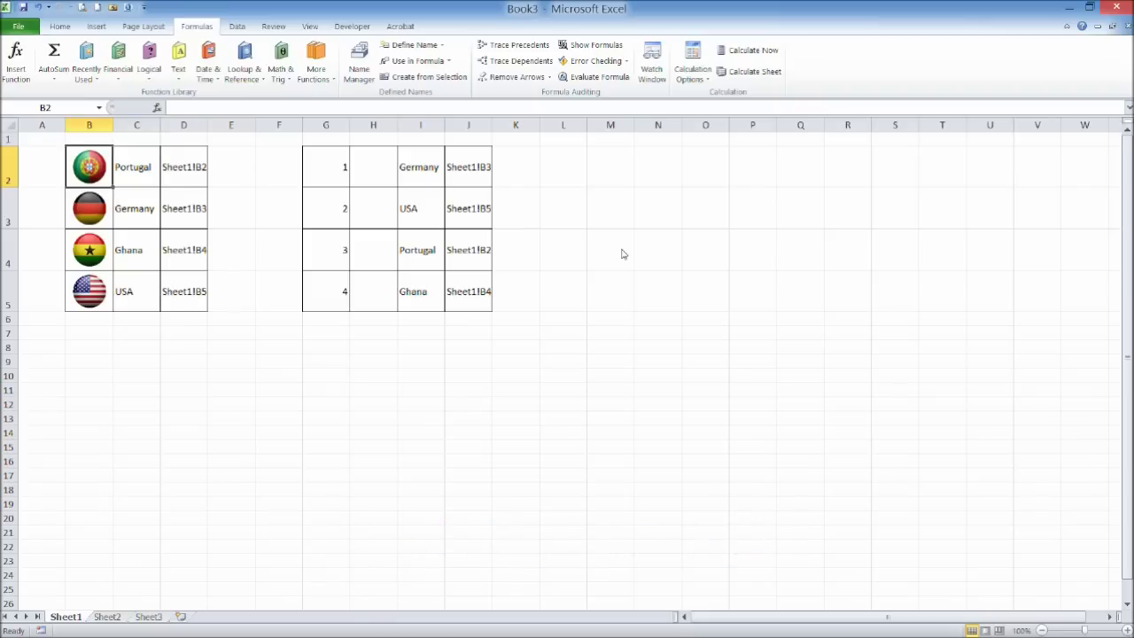
{"action": "key", "text": "ctrl+c"}
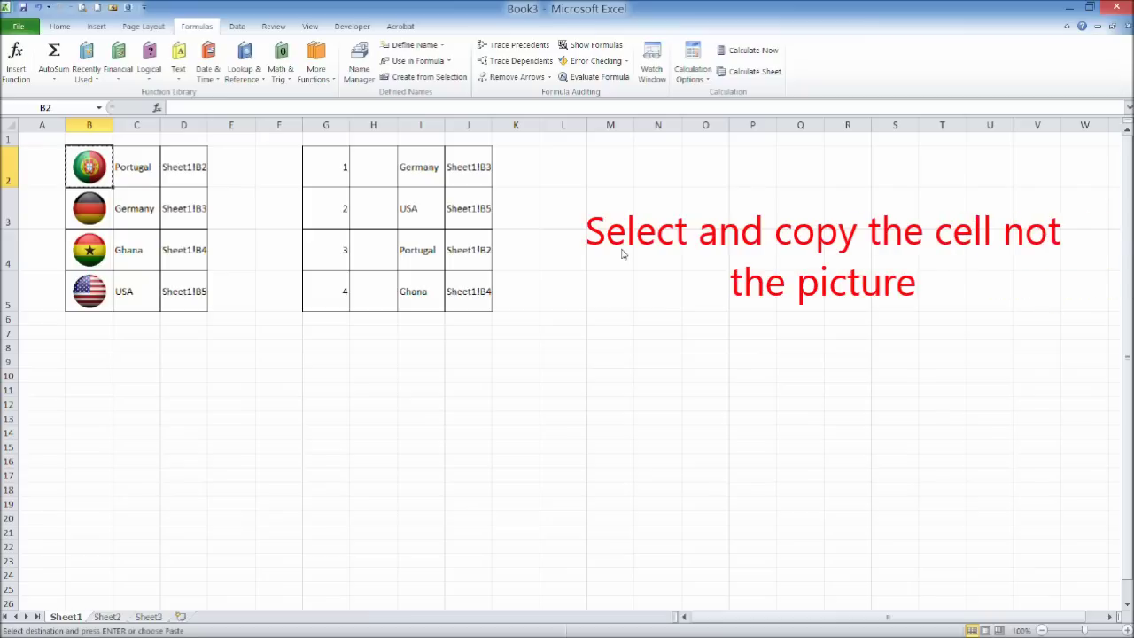
{"action": "left_click", "coordinate": [374, 176]}
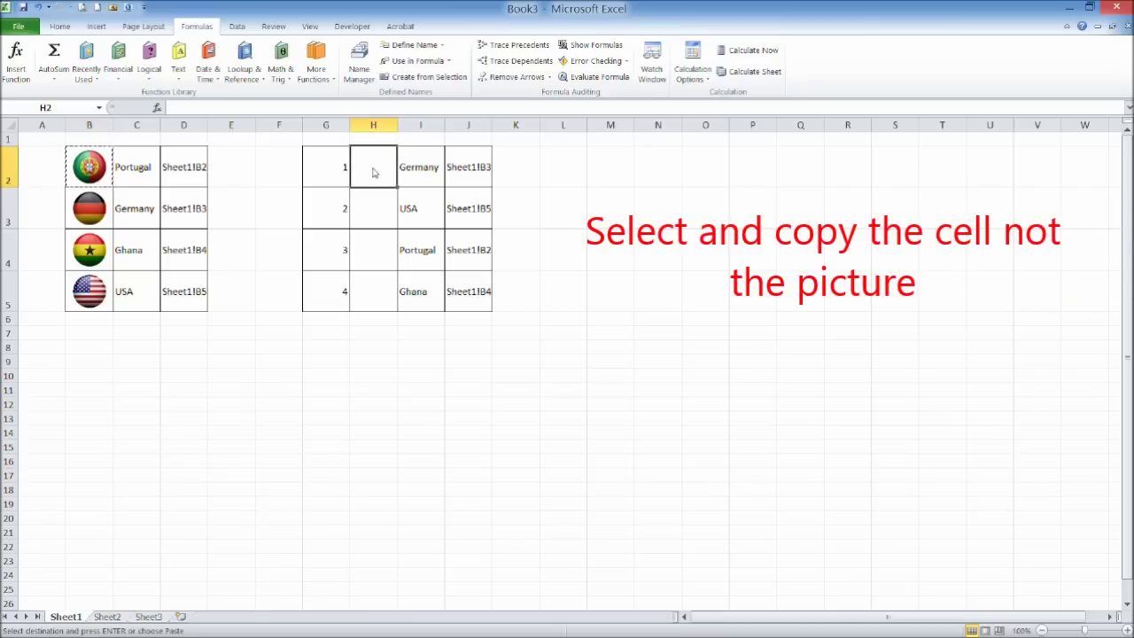
{"action": "right_click", "coordinate": [374, 173]}
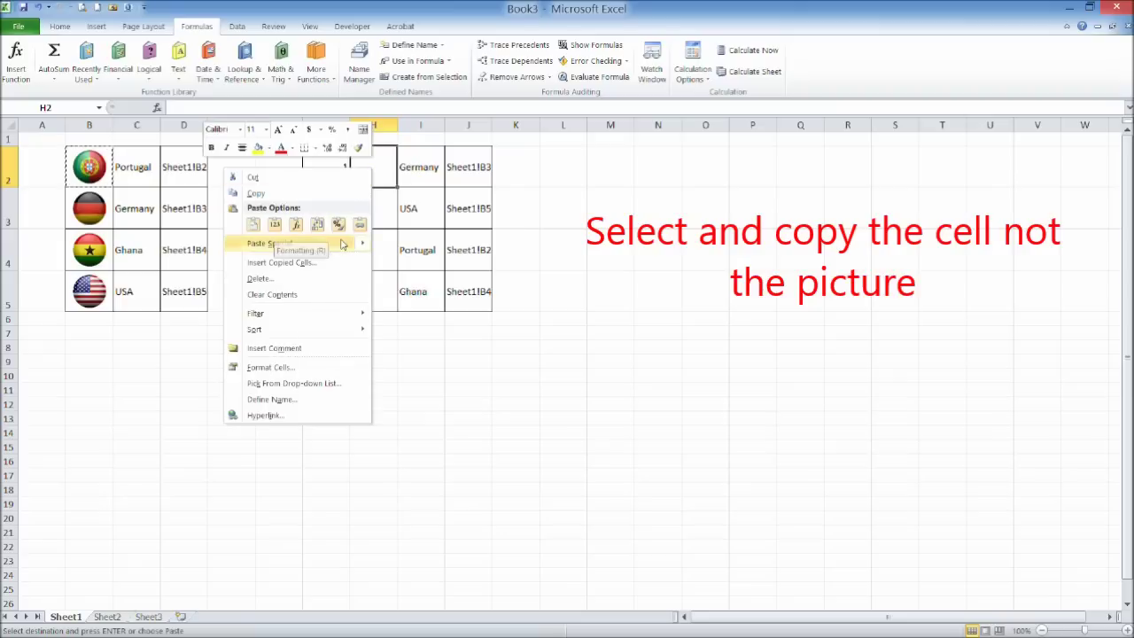
{"action": "mouse_move", "coordinate": [245, 248]}
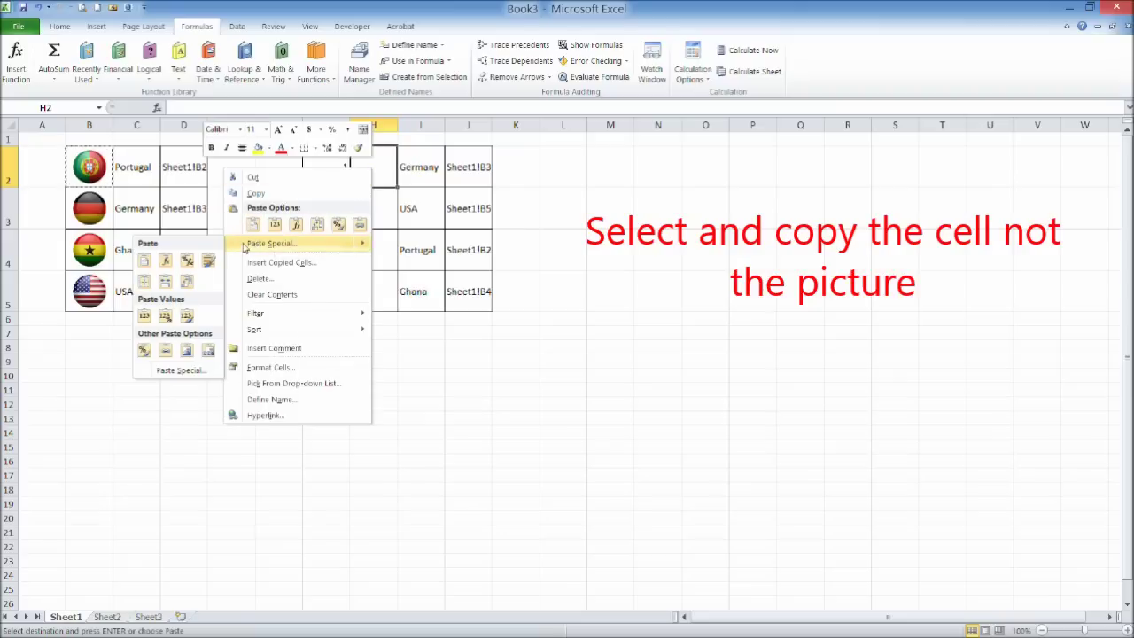
{"action": "left_click", "coordinate": [209, 350]}
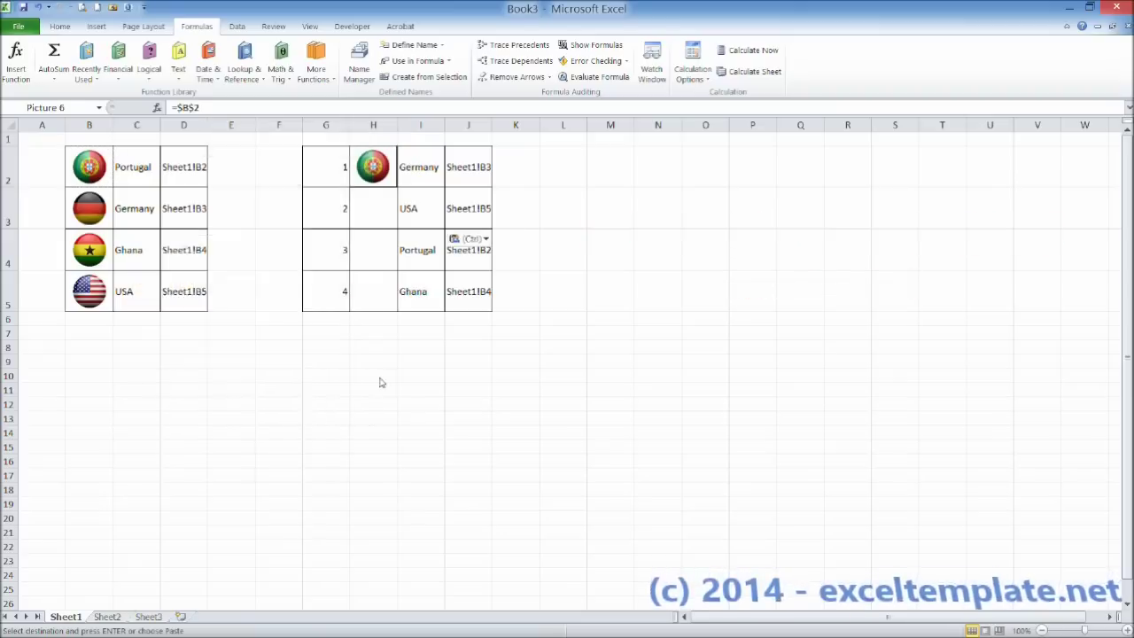
{"action": "left_click", "coordinate": [516, 195]}
Change the H2 picture's formula from =$B$2 to =Flag1 to show Germany's flag.
{"action": "left_click", "coordinate": [381, 171]}
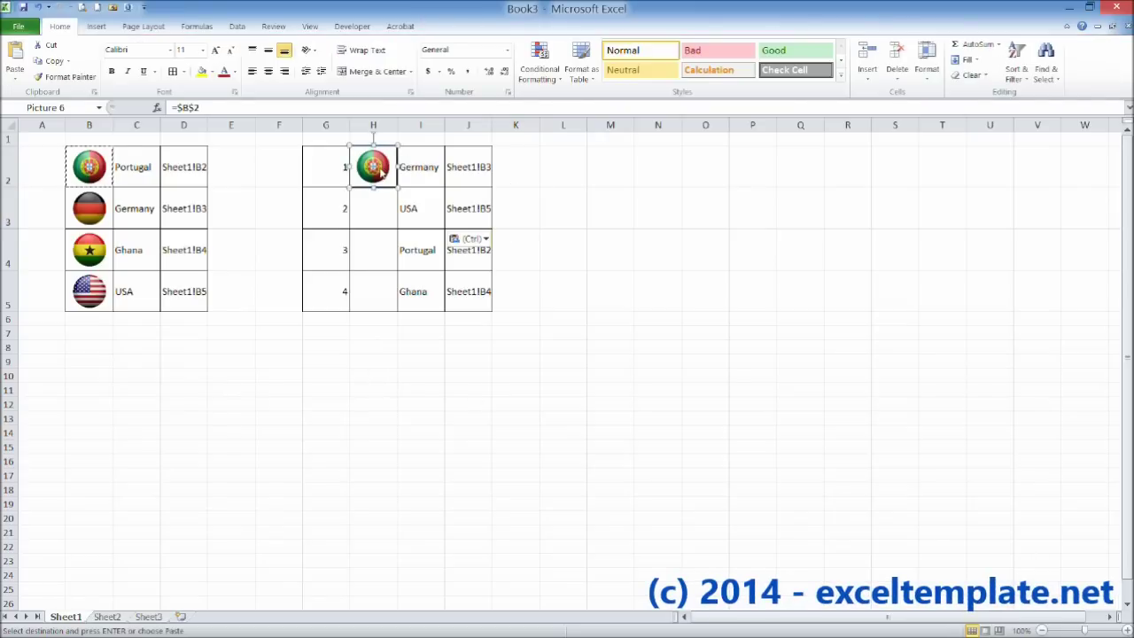
{"action": "double_click", "coordinate": [381, 171]}
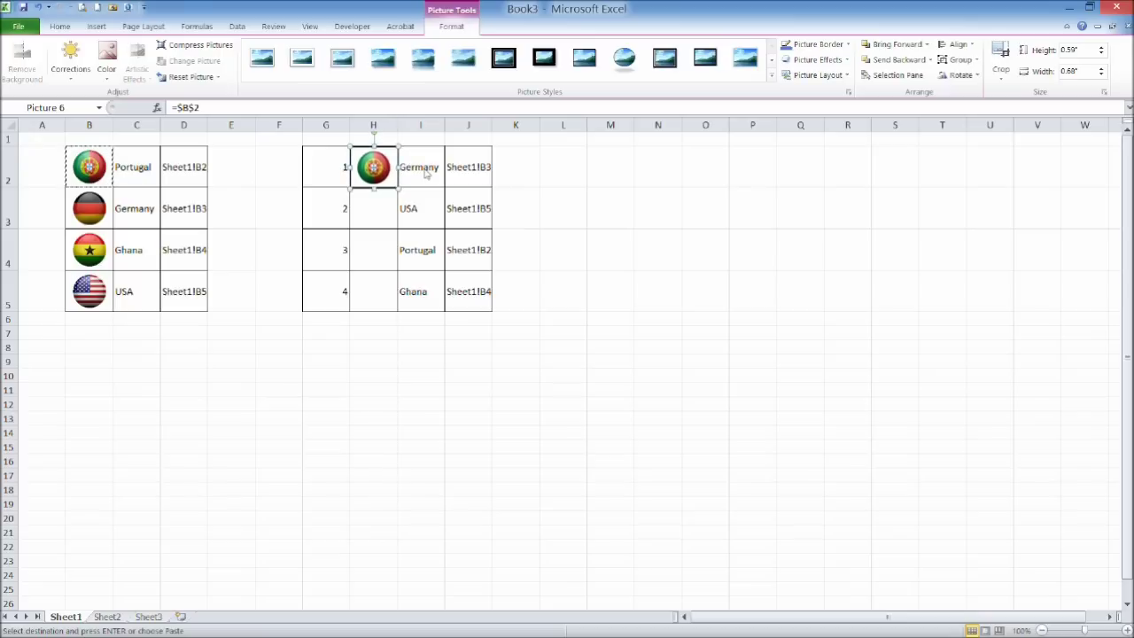
{"action": "left_click", "coordinate": [211, 111]}
{"action": "key", "text": "BackSpace"}
{"action": "key", "text": "BackSpace"}
{"action": "key", "text": "BackSpace"}
{"action": "key", "text": "BackSpace"}
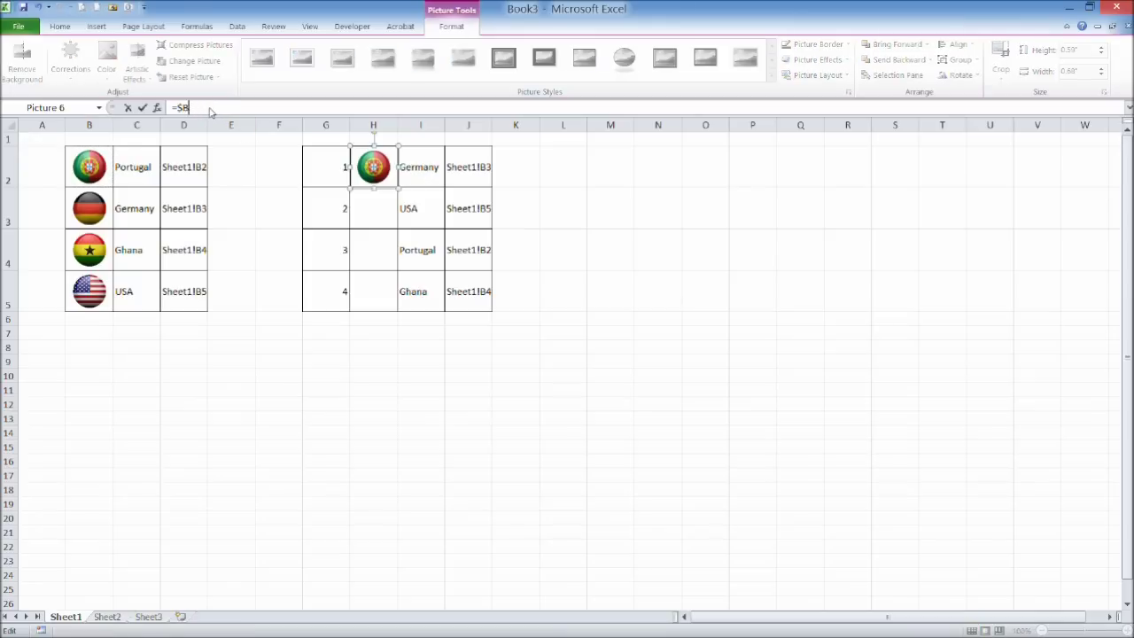
{"action": "type", "text": "Flag1"}
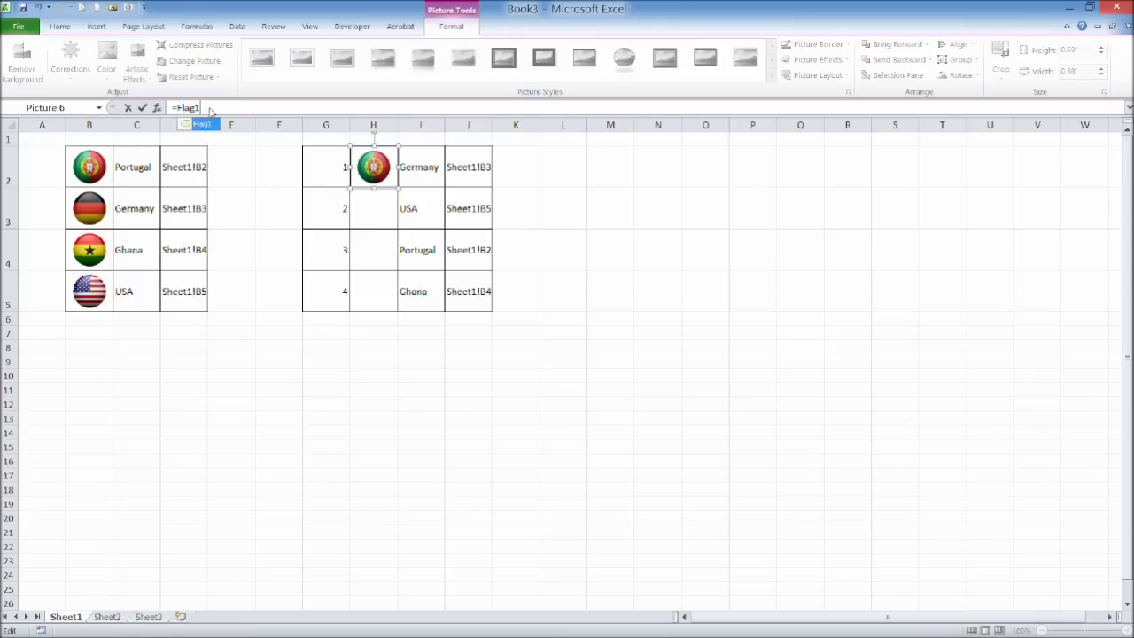
{"action": "key", "text": "Return"}
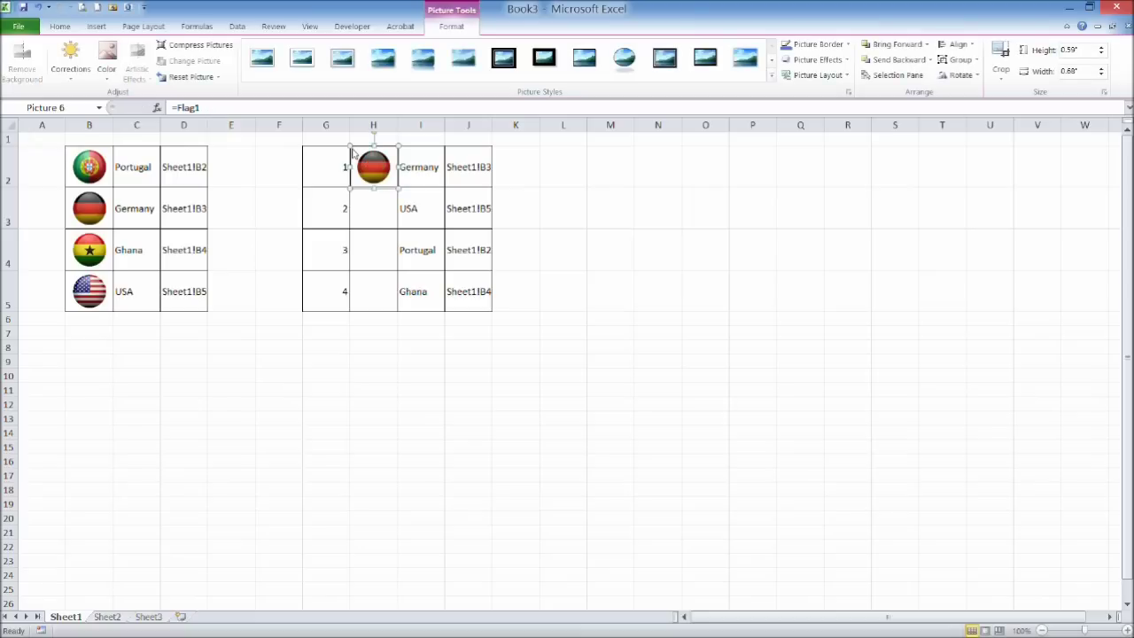
{"action": "left_click", "coordinate": [515, 222]}
{"action": "left_click", "coordinate": [386, 183]}
{"action": "left_click", "coordinate": [434, 169]}
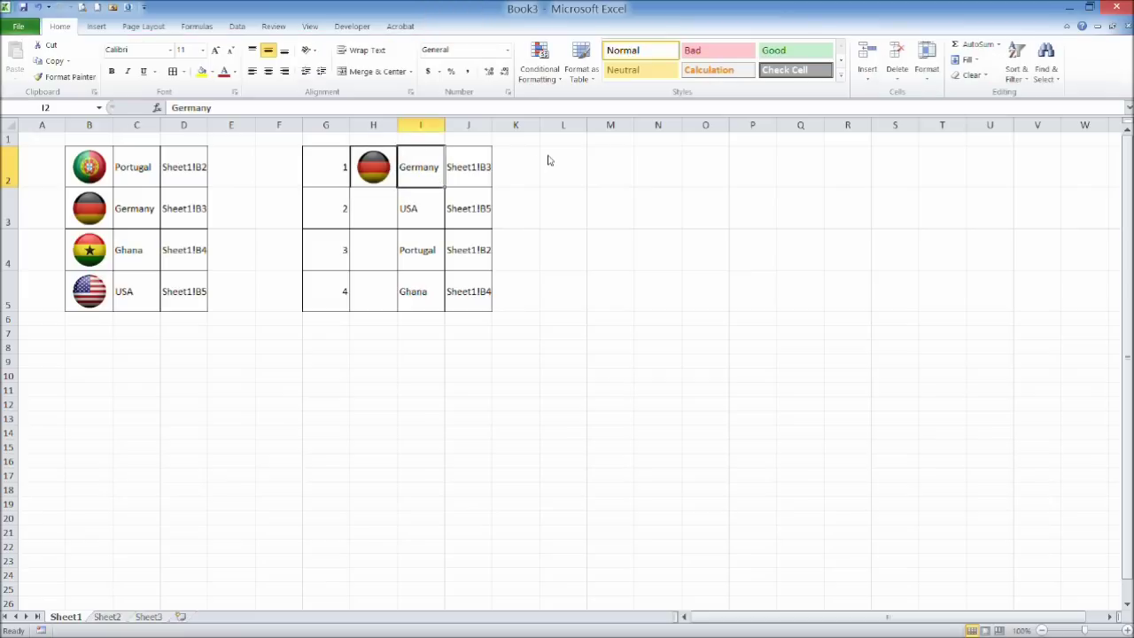
{"action": "type", "text": "Portugal"}
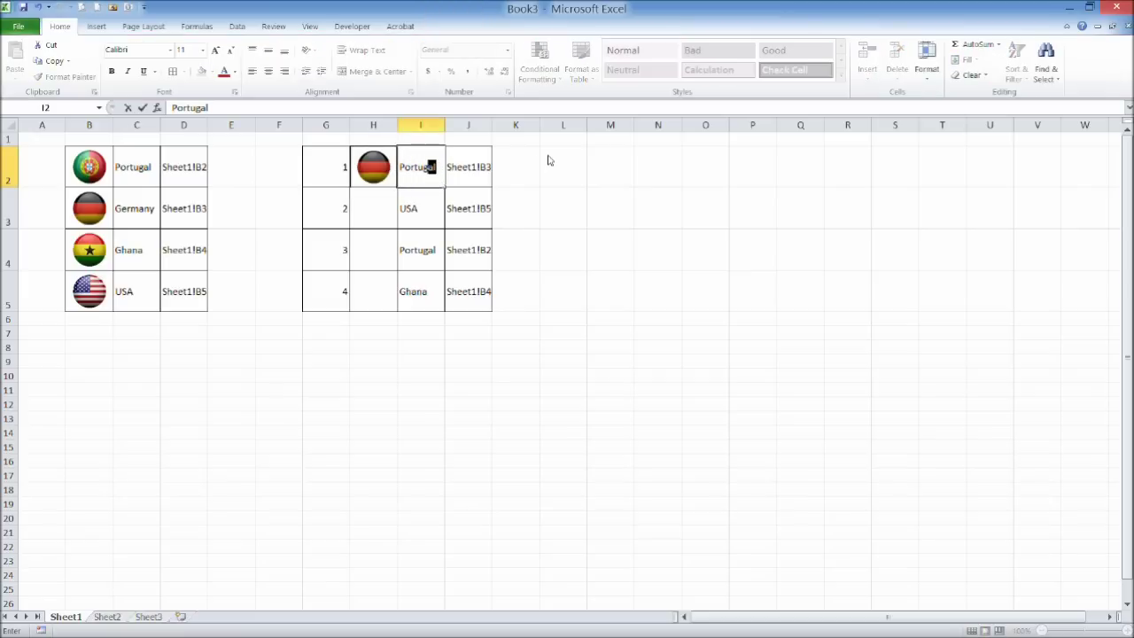
{"action": "key", "text": "Return"}
{"action": "key", "text": "Up"}
{"action": "type", "text": "Gha"}
{"action": "key", "text": "Return"}
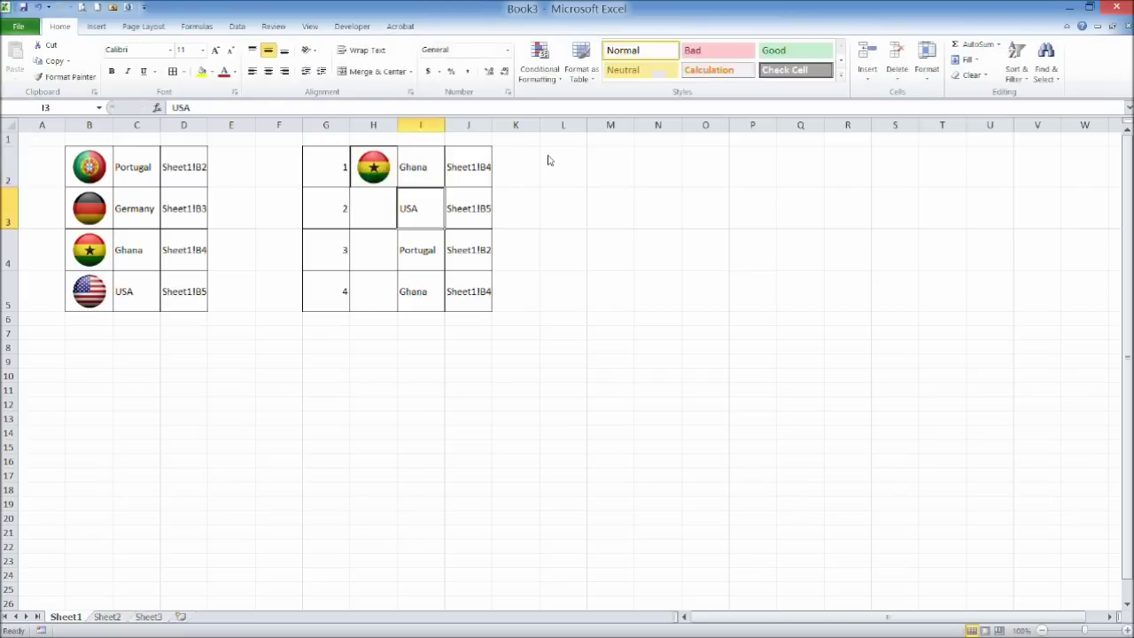
{"action": "key", "text": "Up"}
{"action": "type", "text": "Germanay"}
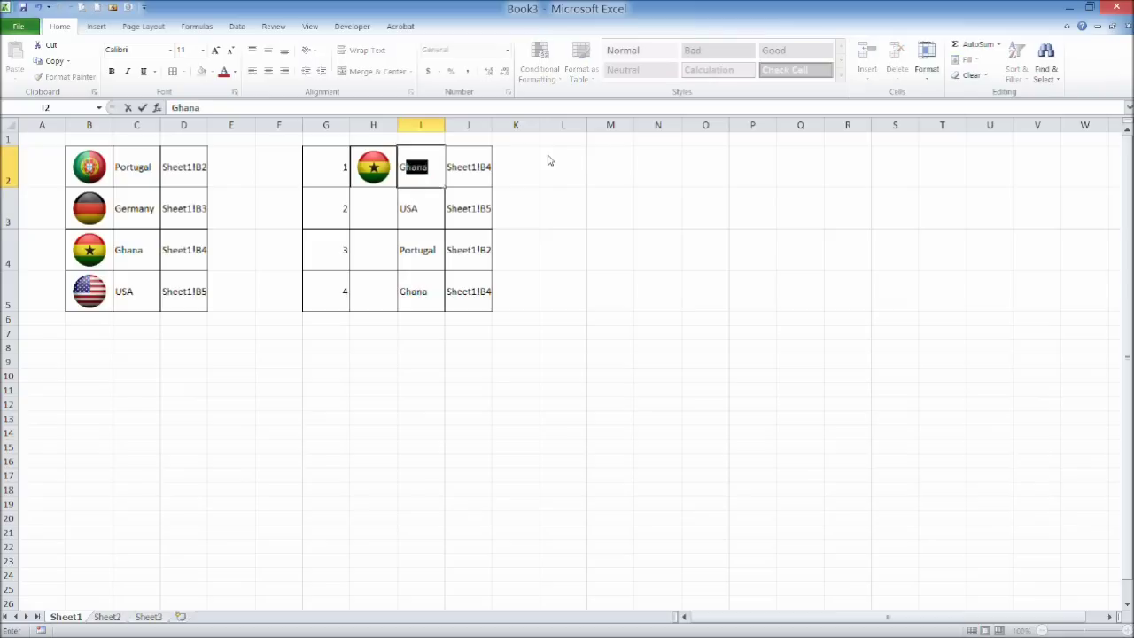
{"action": "key", "text": "BackSpace"}
{"action": "type", "text": "y"}
{"action": "key", "text": "Return"}
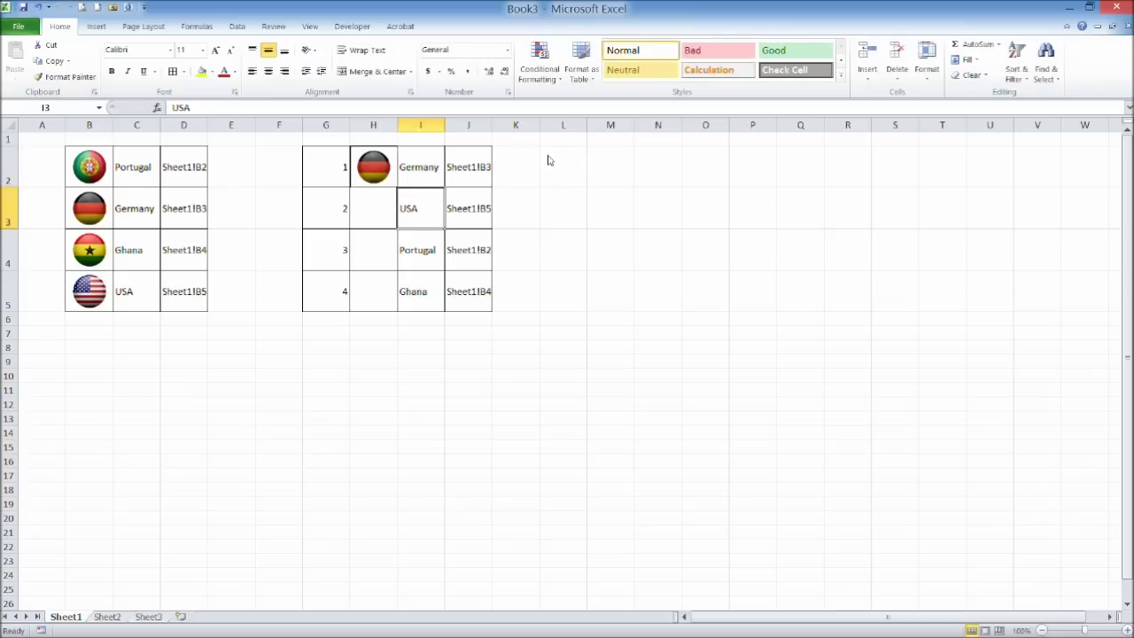
{"action": "left_click", "coordinate": [390, 175]}
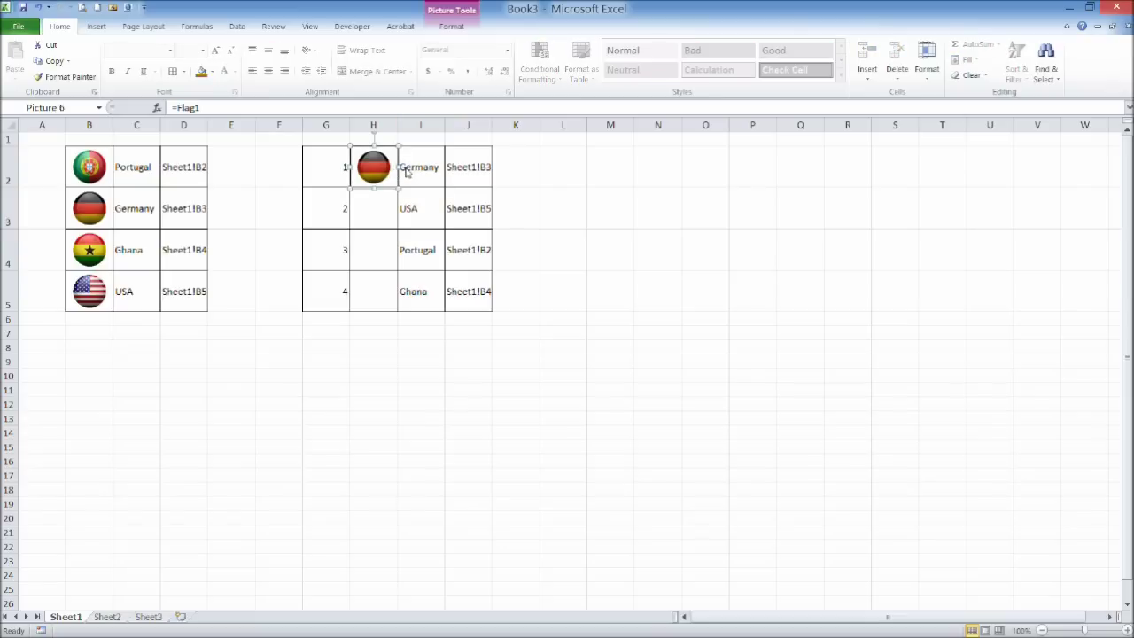
{"action": "left_click", "coordinate": [421, 168]}
{"action": "key", "text": "Left"}
{"action": "key", "text": "Left"}
{"action": "key", "text": "Left"}
{"action": "key", "text": "Left"}
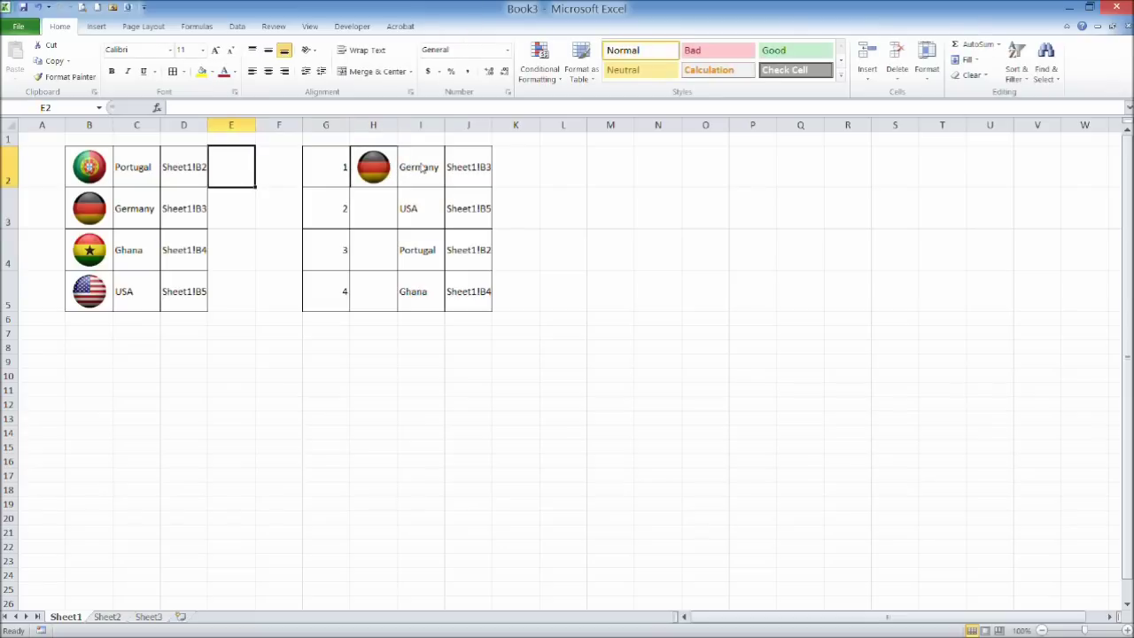
{"action": "key", "text": "Right"}
{"action": "key", "text": "Right"}
{"action": "key", "text": "Right"}
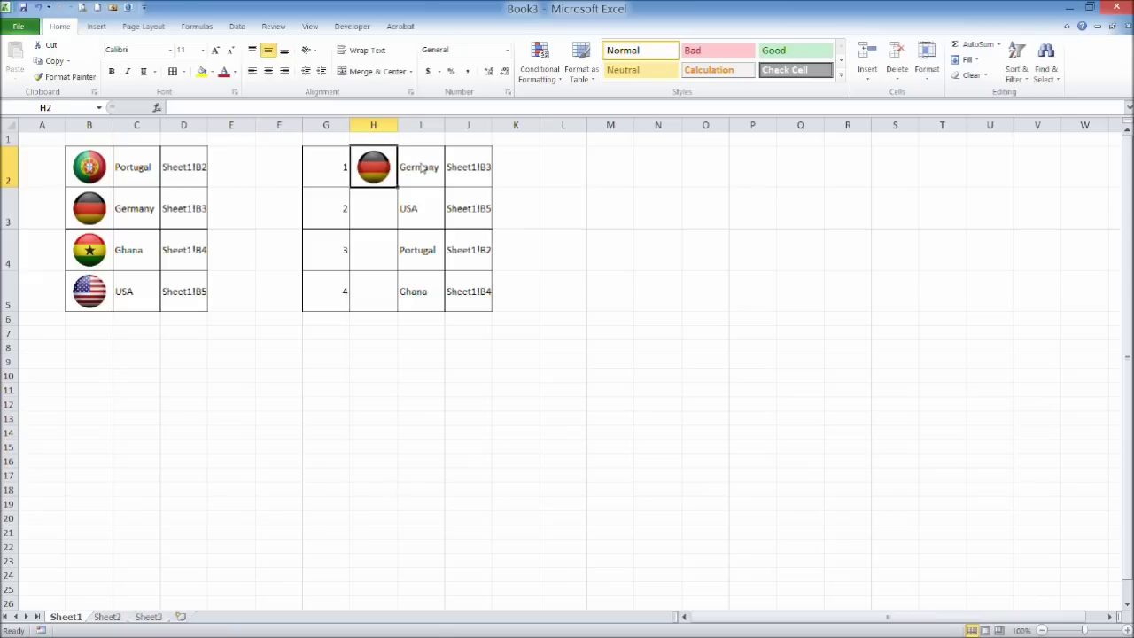
{"action": "key", "text": "Left"}
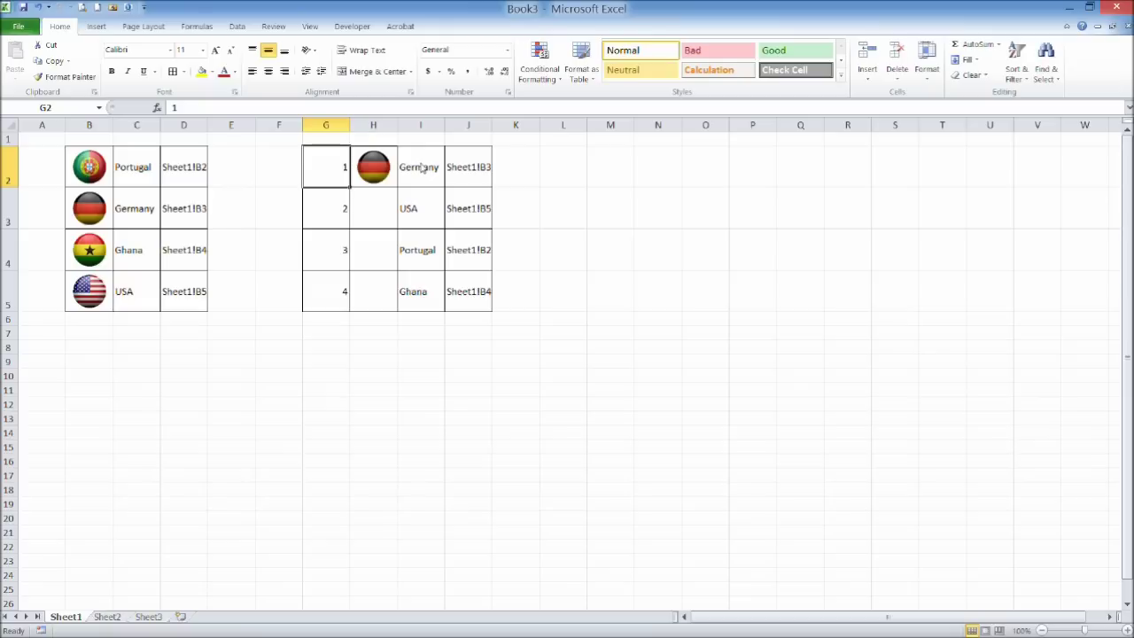
Paste cell G2 into H3 as a linked picture.
{"action": "key", "text": "ctrl+c"}
{"action": "key", "text": "Right"}
{"action": "key", "text": "Down"}
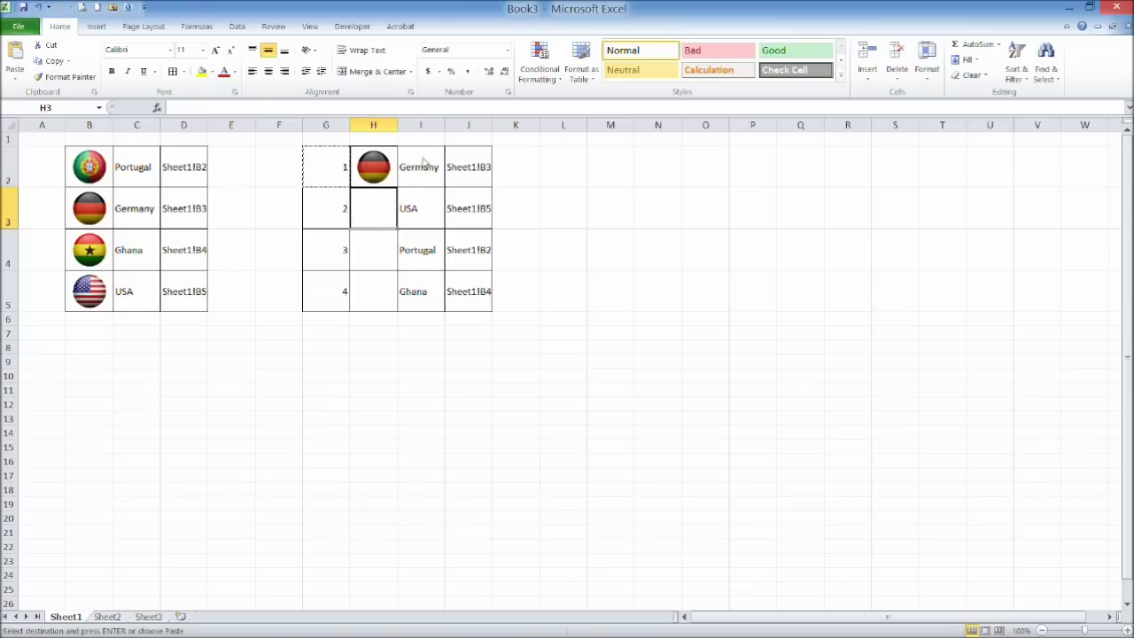
{"action": "right_click", "coordinate": [381, 220]}
{"action": "mouse_move", "coordinate": [368, 294]}
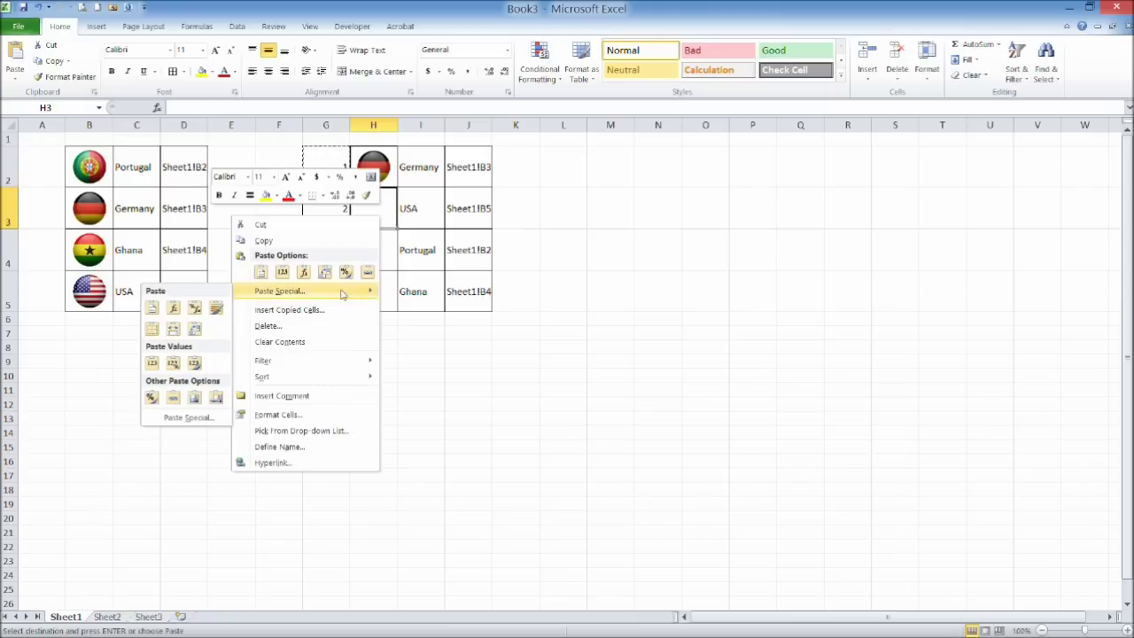
{"action": "left_click", "coordinate": [219, 399]}
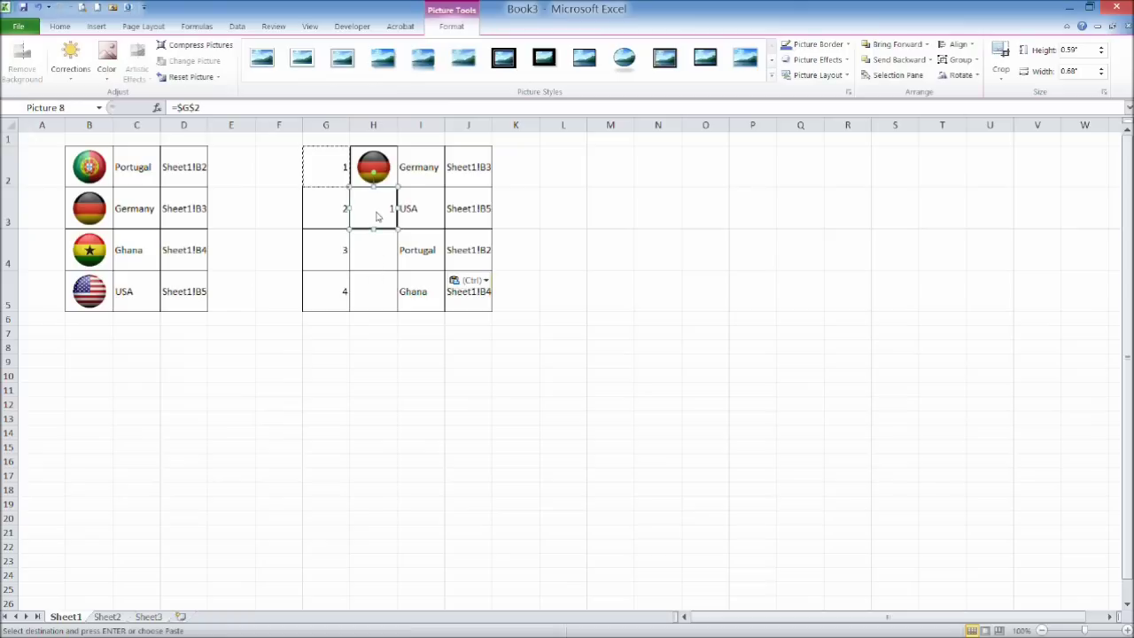
Set the H3 picture's formula to =Flag2 so it shows the USA flag.
{"action": "left_click", "coordinate": [211, 108]}
{"action": "key", "text": "BackSpace"}
{"action": "key", "text": "BackSpace"}
{"action": "key", "text": "BackSpace"}
{"action": "key", "text": "BackSpace"}
{"action": "type", "text": "Flag"}
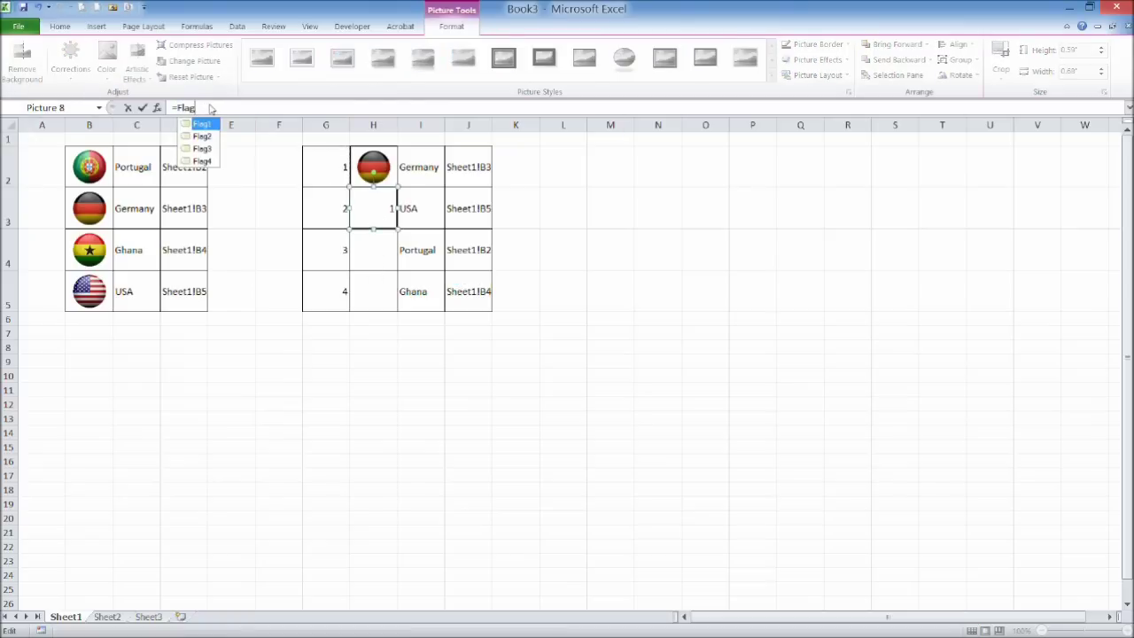
{"action": "type", "text": "2"}
{"action": "key", "text": "Return"}
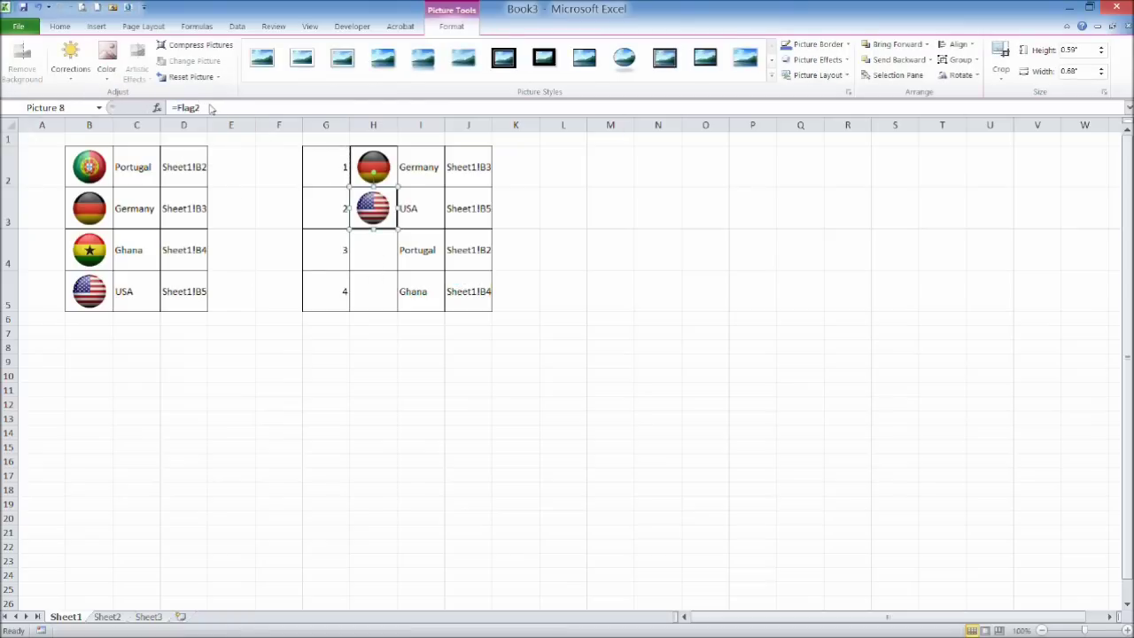
{"action": "left_click", "coordinate": [407, 382]}
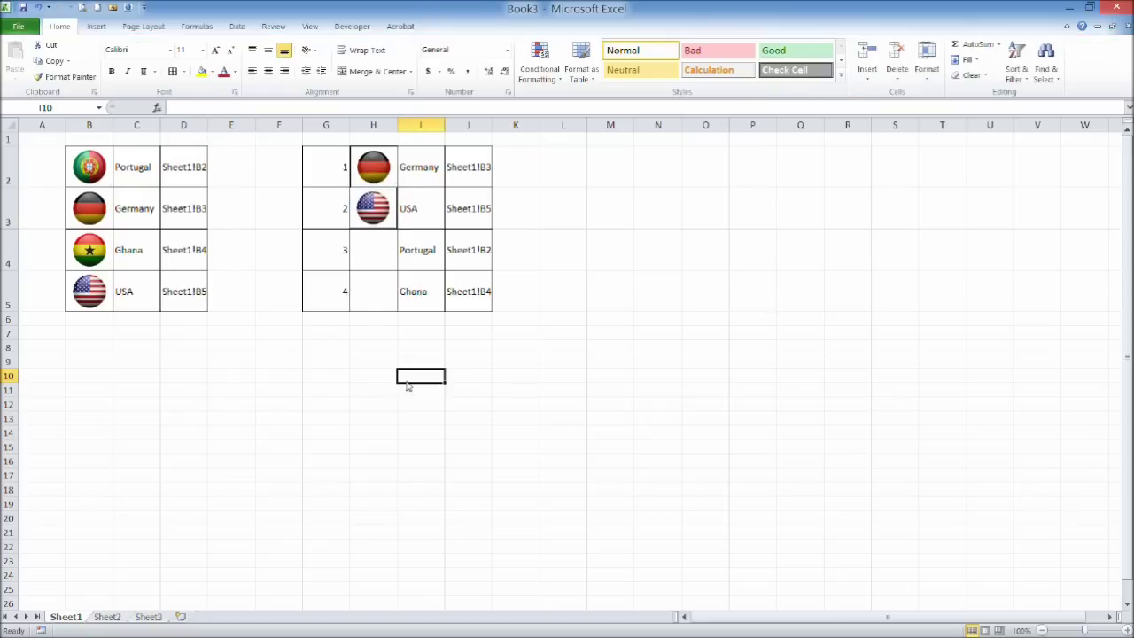
{"action": "left_click", "coordinate": [390, 222]}
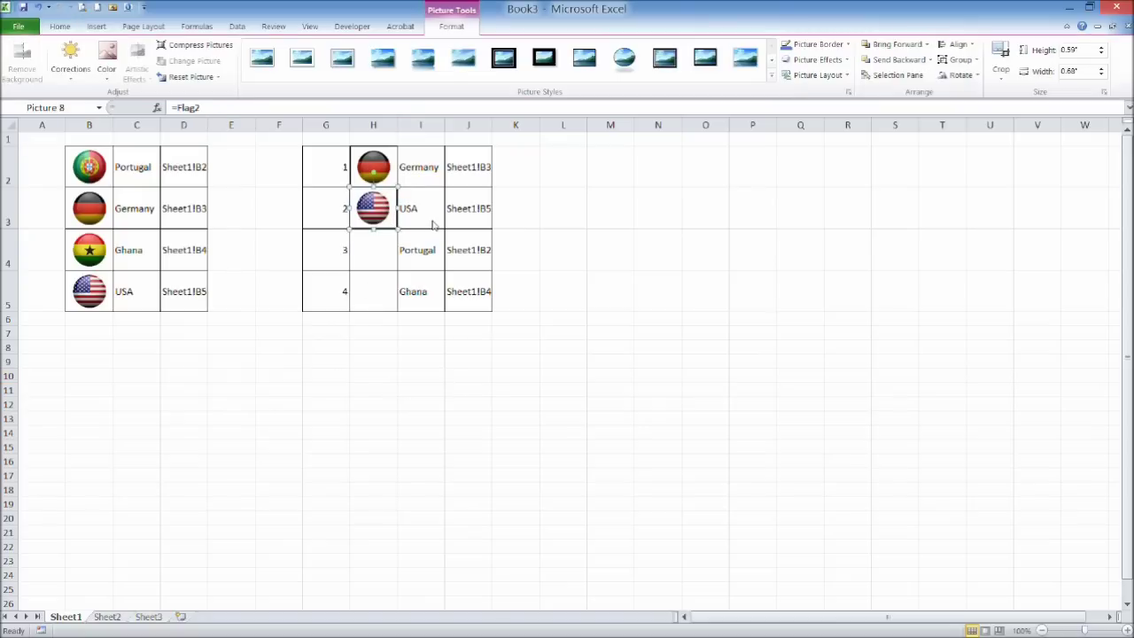
Paste cell G4 into H4 as a linked picture.
{"action": "left_click", "coordinate": [431, 225]}
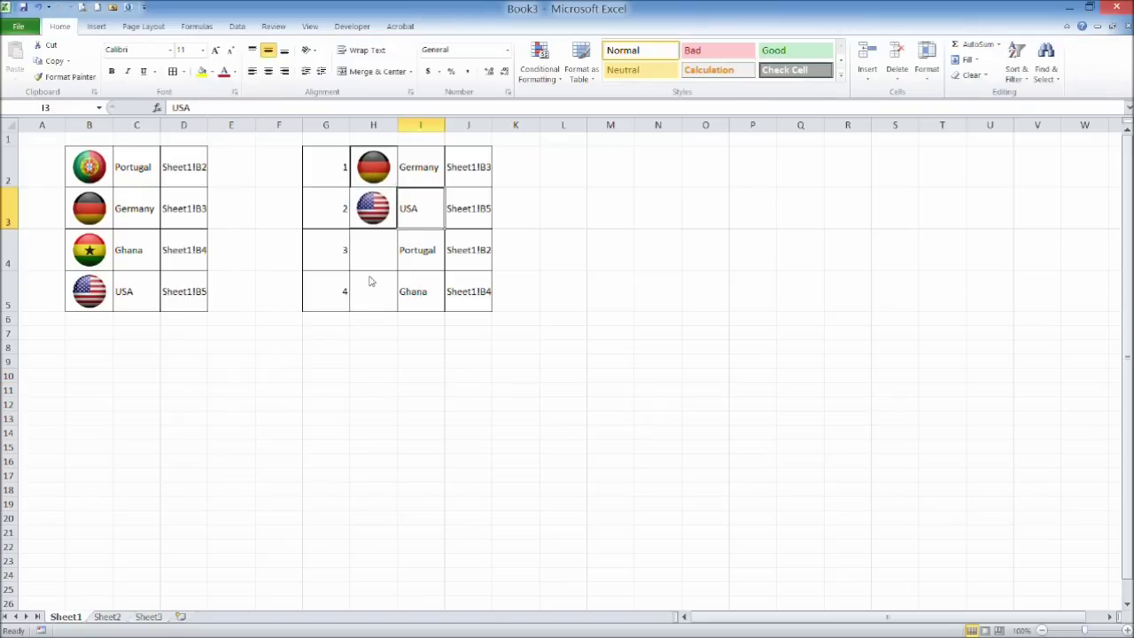
{"action": "left_click", "coordinate": [335, 262]}
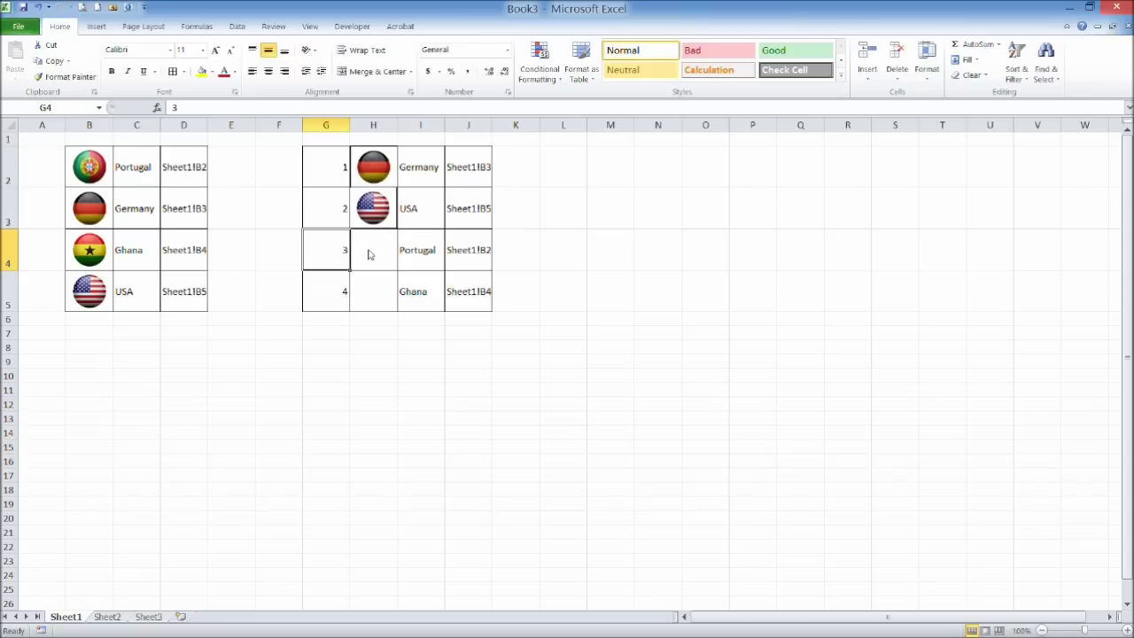
{"action": "key", "text": "ctrl+c"}
{"action": "left_click", "coordinate": [372, 252]}
{"action": "right_click", "coordinate": [373, 253]}
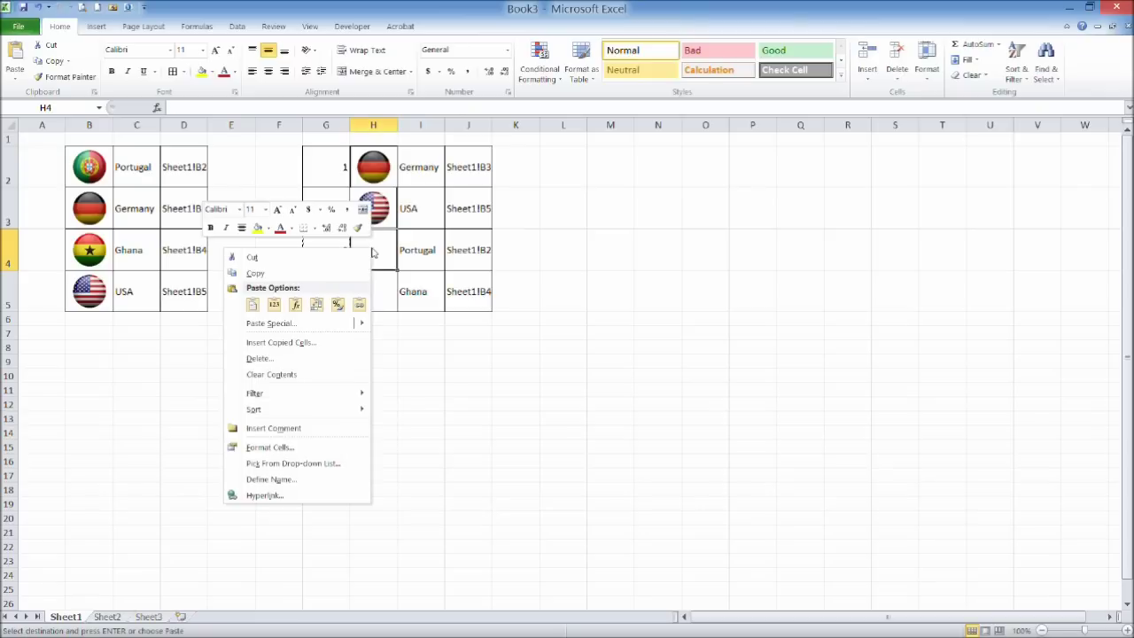
{"action": "mouse_move", "coordinate": [339, 328]}
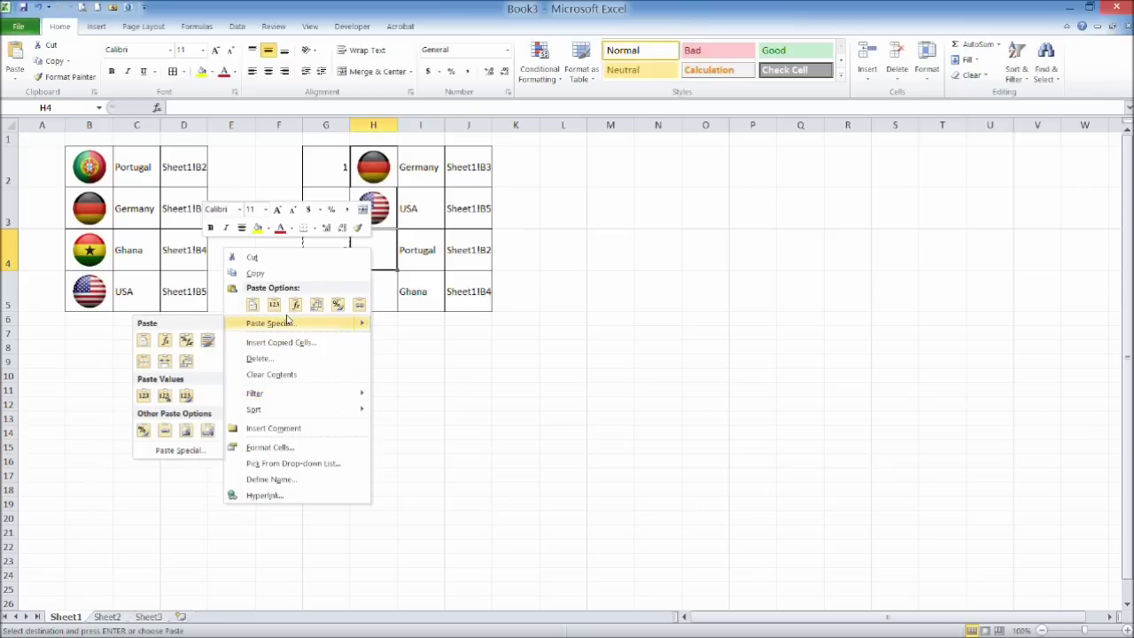
{"action": "left_click", "coordinate": [208, 431]}
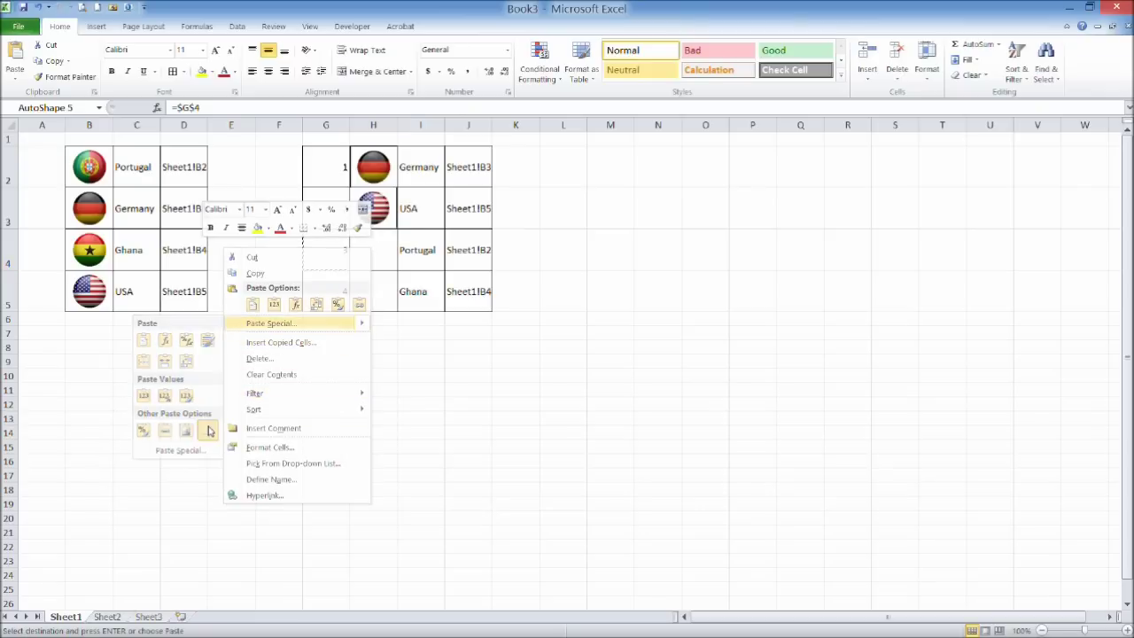
Set the H4 picture's formula to =Flag3 so it shows the Portugal flag.
{"action": "left_click", "coordinate": [220, 108]}
{"action": "key", "text": "BackSpace"}
{"action": "key", "text": "BackSpace"}
{"action": "key", "text": "BackSpace"}
{"action": "key", "text": "BackSpace"}
{"action": "type", "text": "Flag3"}
{"action": "key", "text": "Return"}
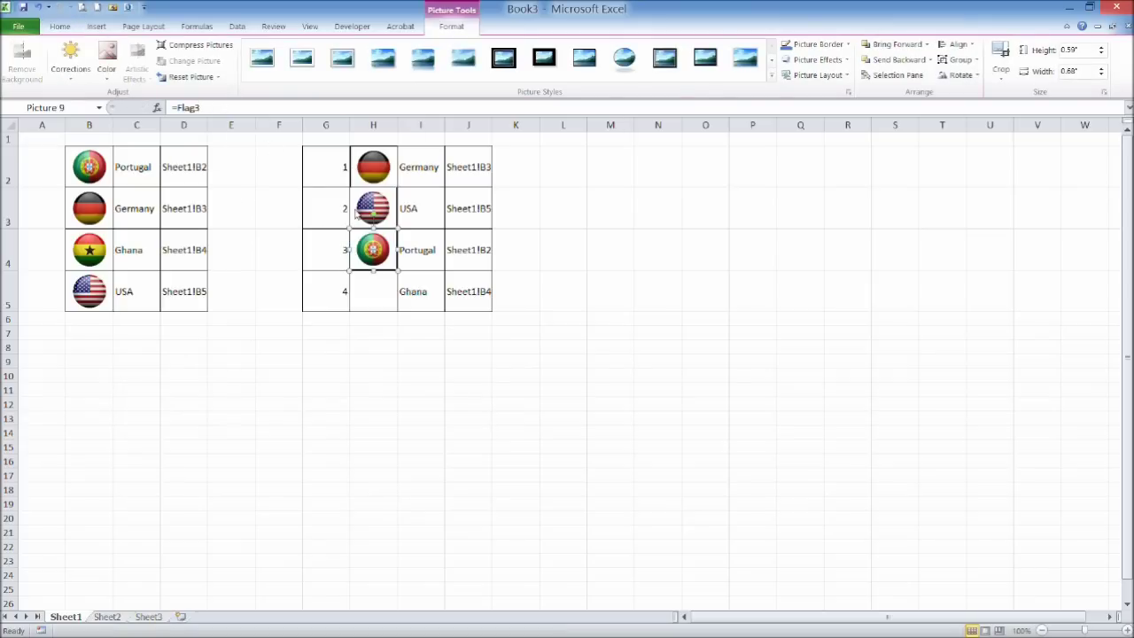
{"action": "left_click", "coordinate": [249, 299]}
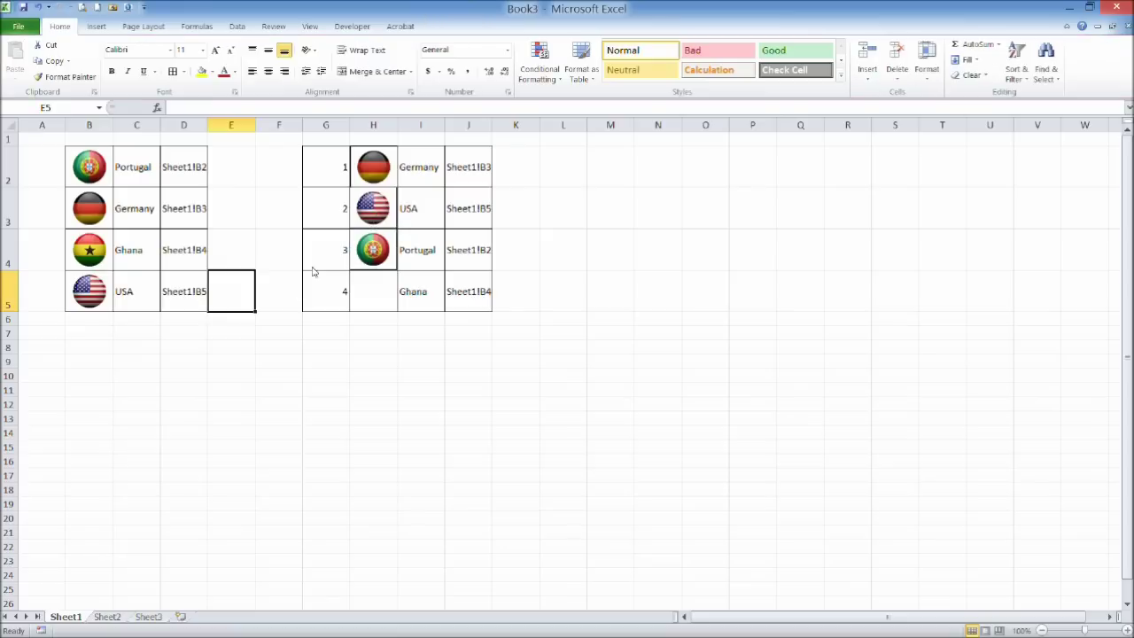
Paste cell C5 into H5 as a linked picture.
{"action": "left_click", "coordinate": [148, 292]}
{"action": "key", "text": "ctrl+c"}
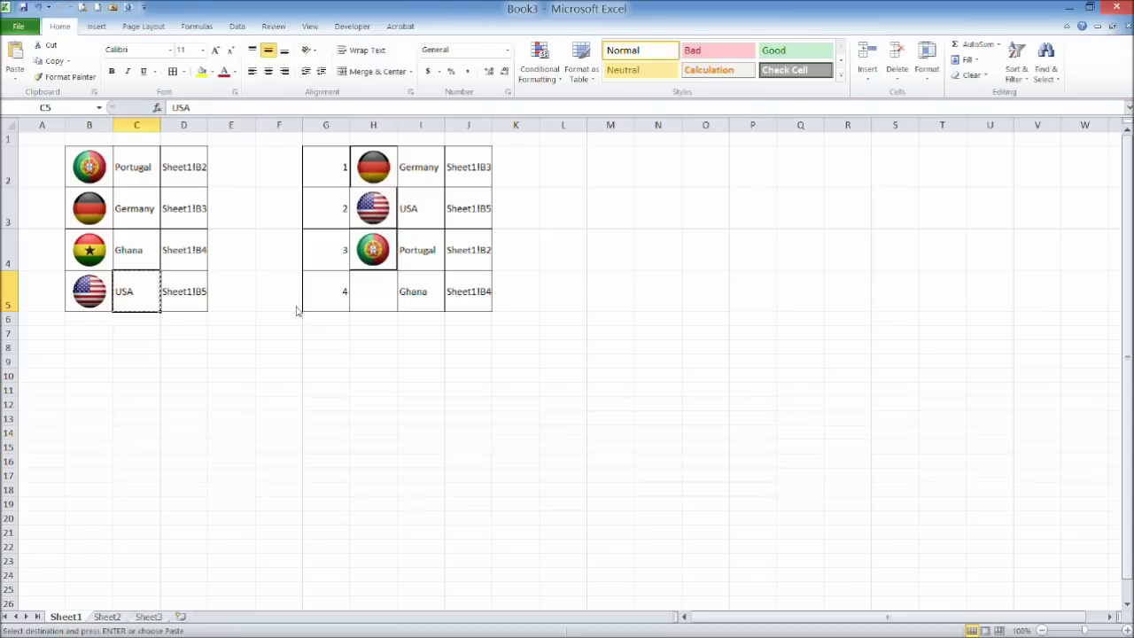
{"action": "left_click", "coordinate": [370, 303]}
{"action": "right_click", "coordinate": [370, 304]}
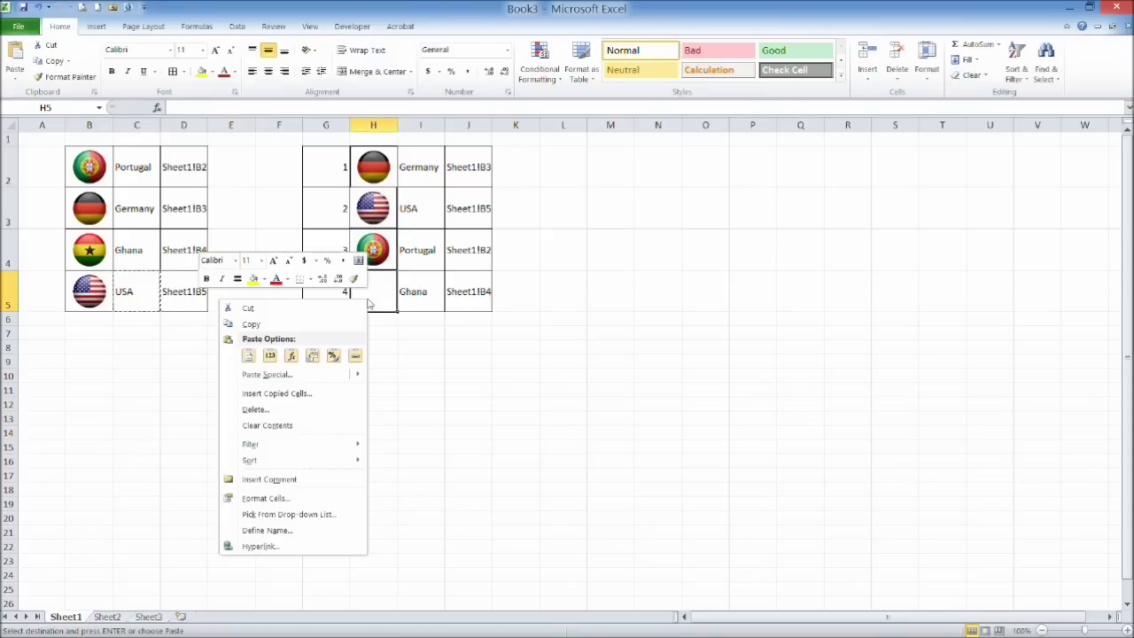
{"action": "mouse_move", "coordinate": [359, 375]}
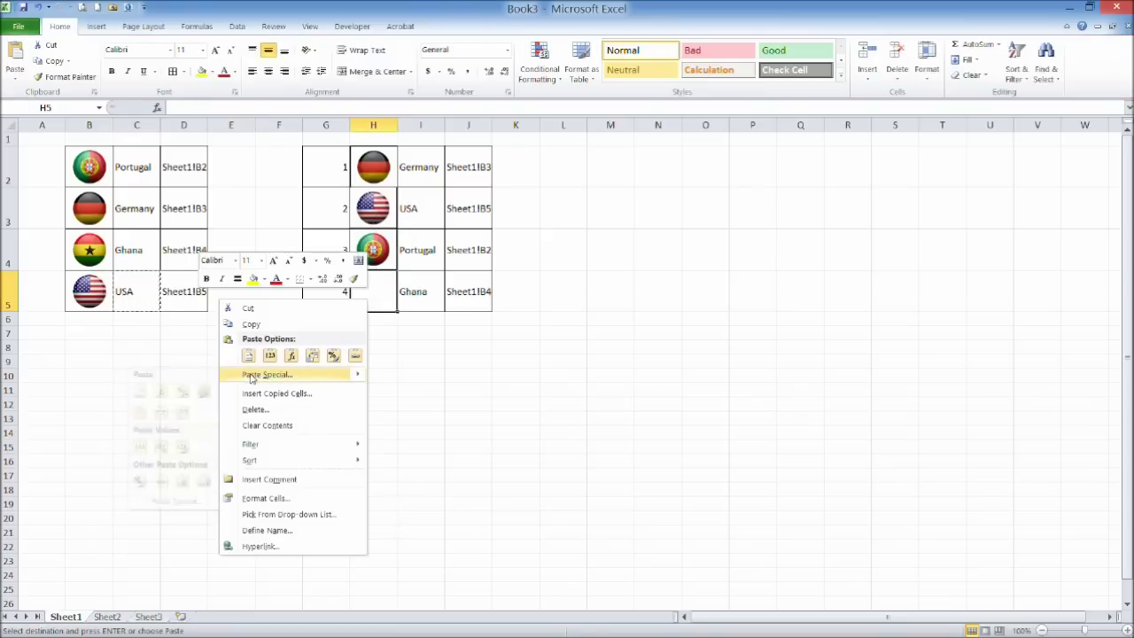
{"action": "left_click", "coordinate": [204, 482]}
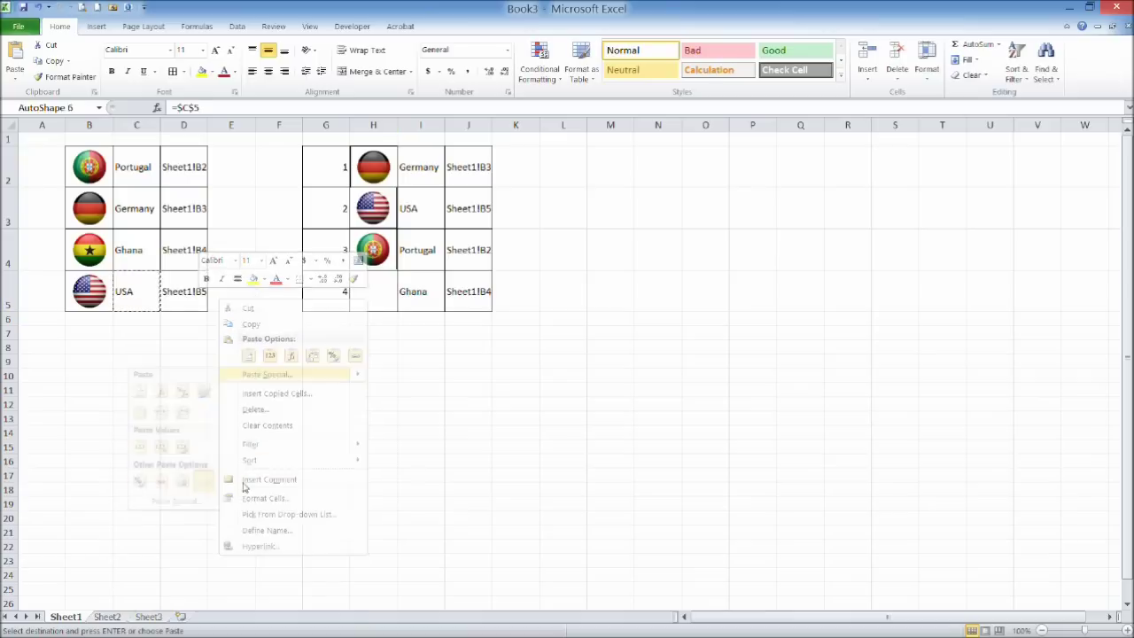
Set the H5 picture's formula to =Flag4 so it shows the Ghana flag.
{"action": "left_click", "coordinate": [220, 107]}
{"action": "key", "text": "BackSpace"}
{"action": "key", "text": "BackSpace"}
{"action": "key", "text": "BackSpace"}
{"action": "key", "text": "BackSpace"}
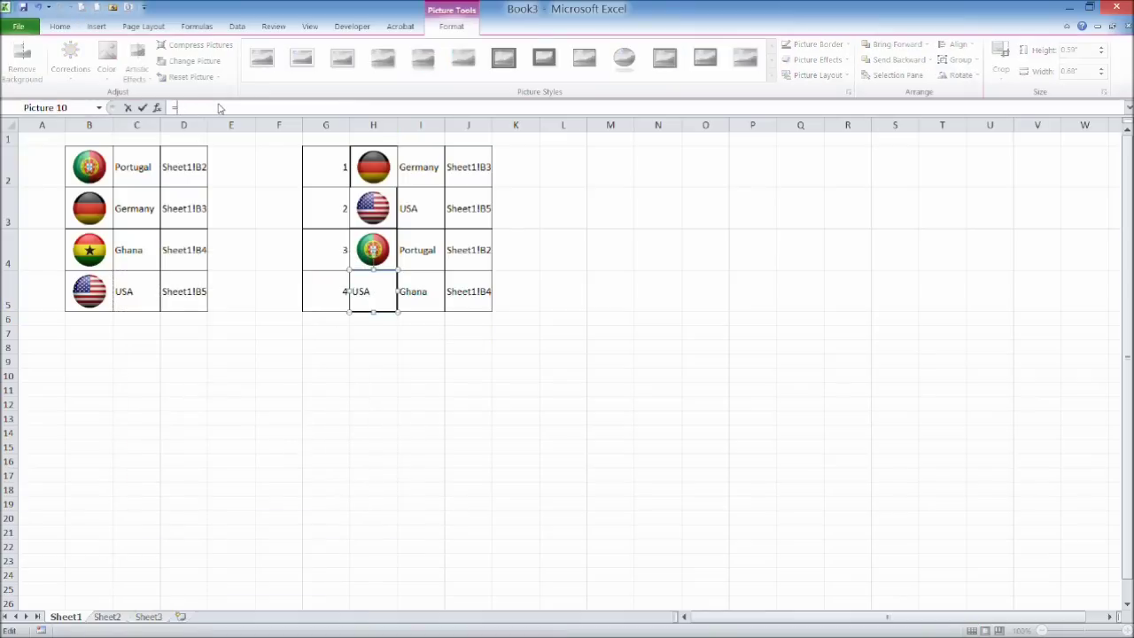
{"action": "type", "text": "Flag4"}
{"action": "key", "text": "Return"}
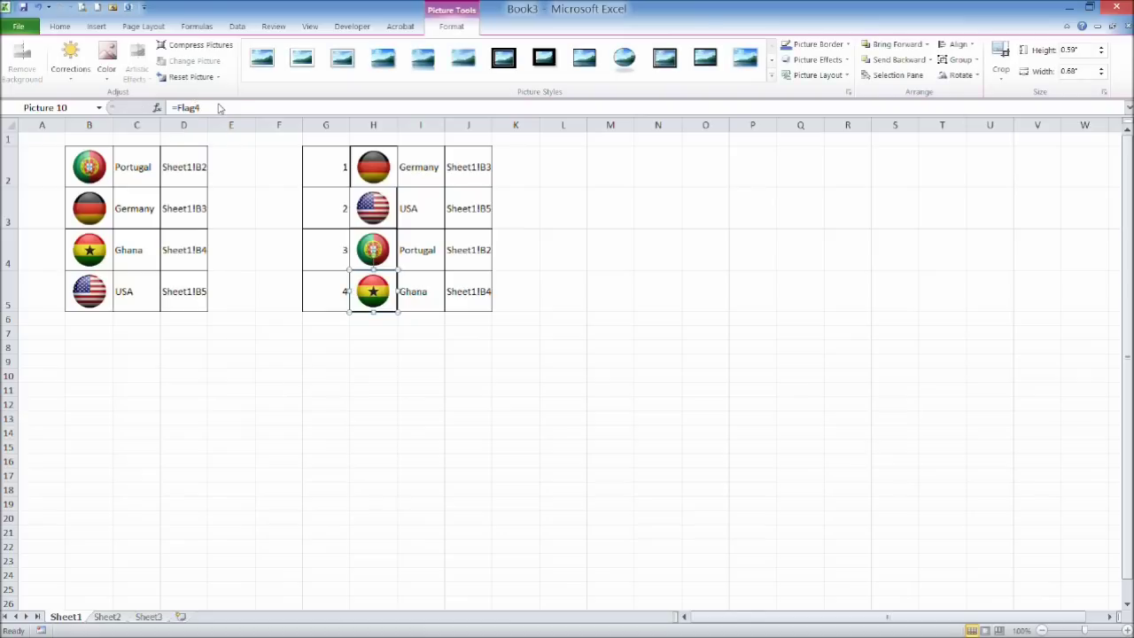
{"action": "left_click", "coordinate": [514, 280]}
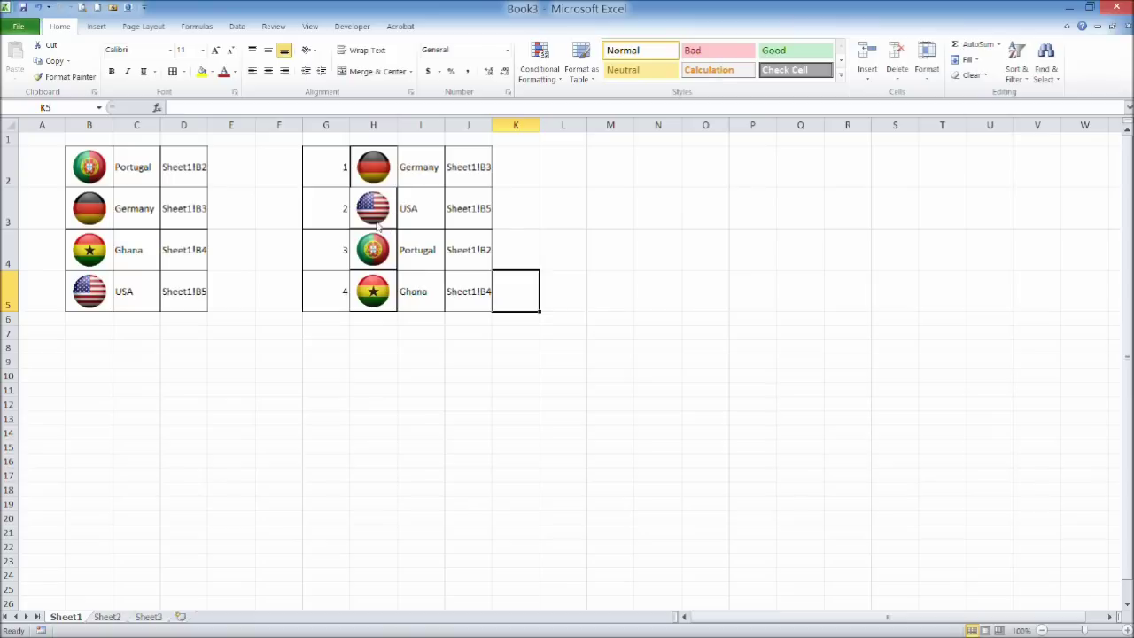
Apply No Border to the source table range B2:D6.
{"action": "left_click", "coordinate": [139, 163]}
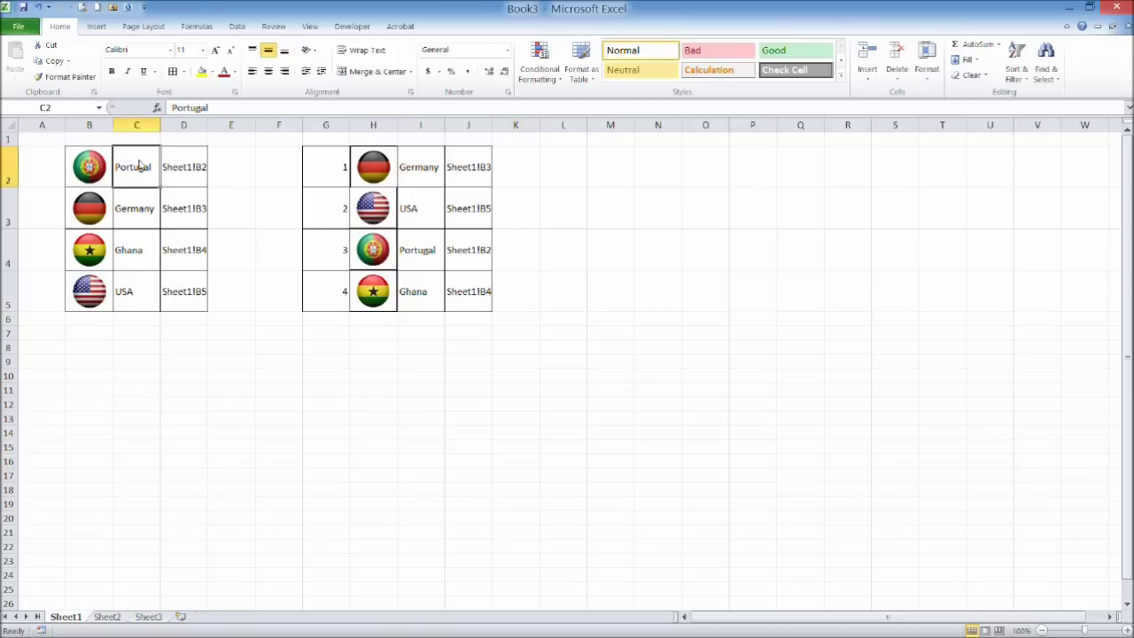
{"action": "left_click_drag", "start_coordinate": [88, 166], "coordinate": [184, 319]}
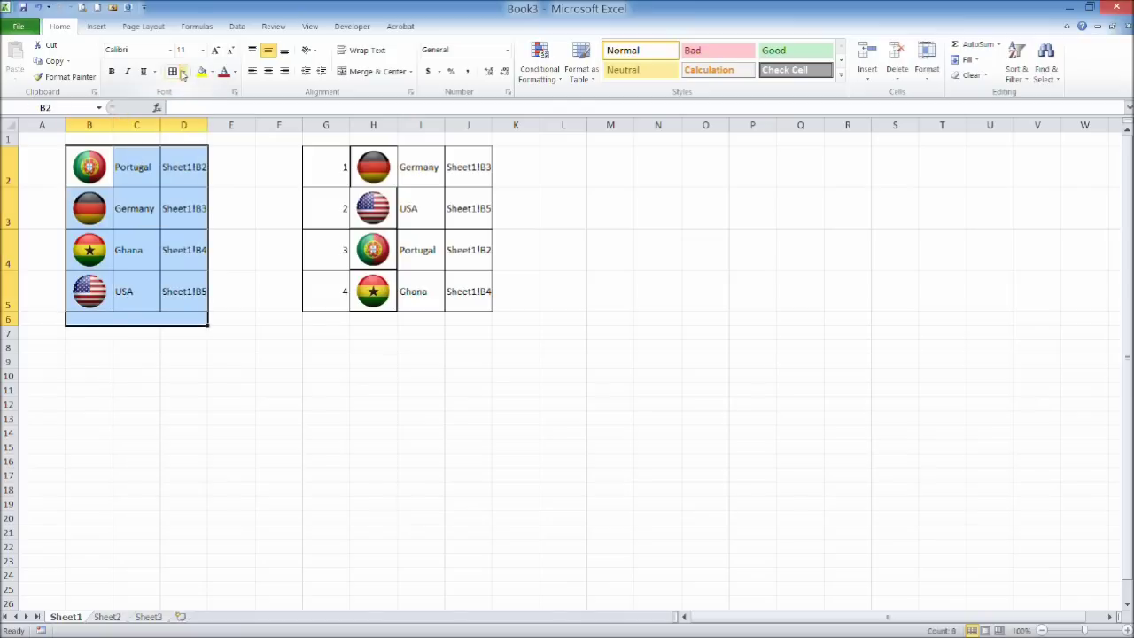
{"action": "left_click", "coordinate": [184, 73]}
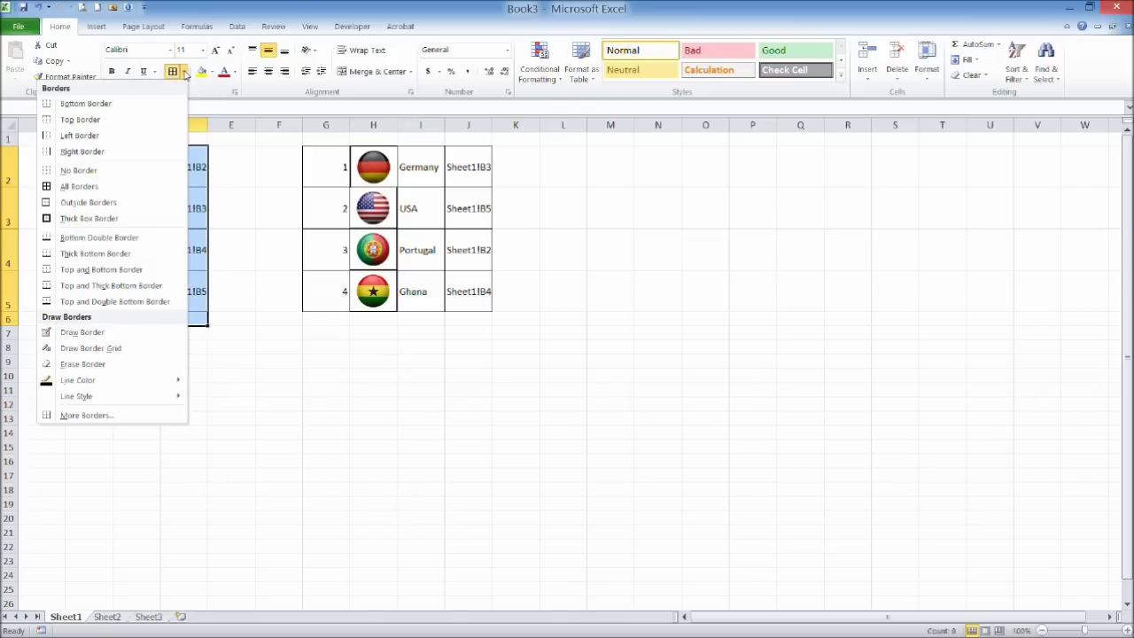
{"action": "left_click", "coordinate": [79, 170]}
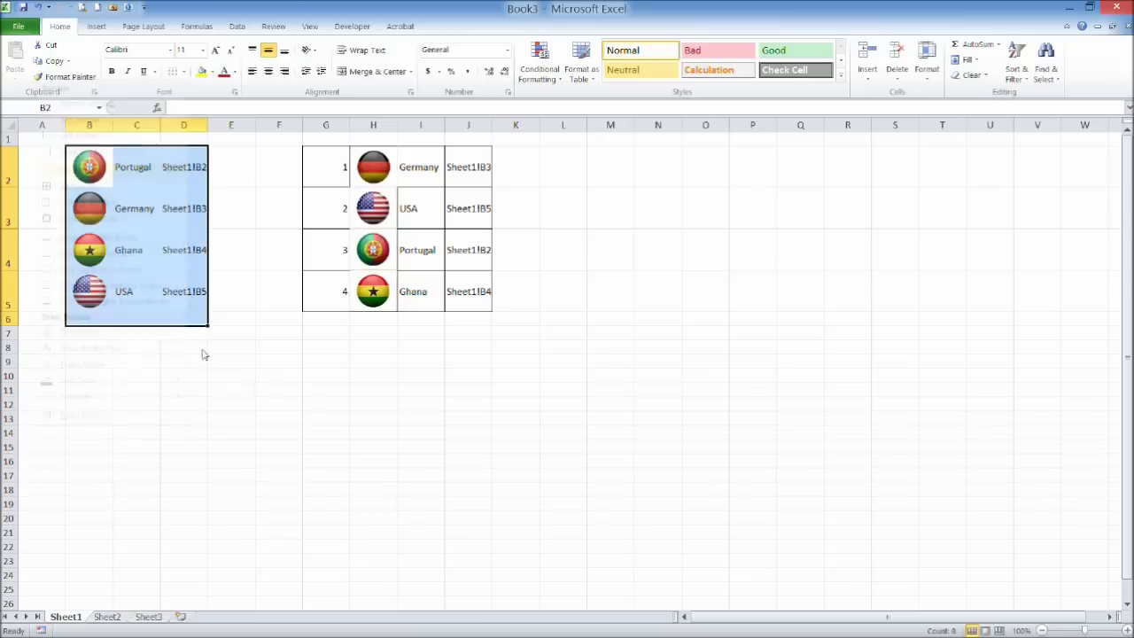
{"action": "left_click", "coordinate": [387, 437]}
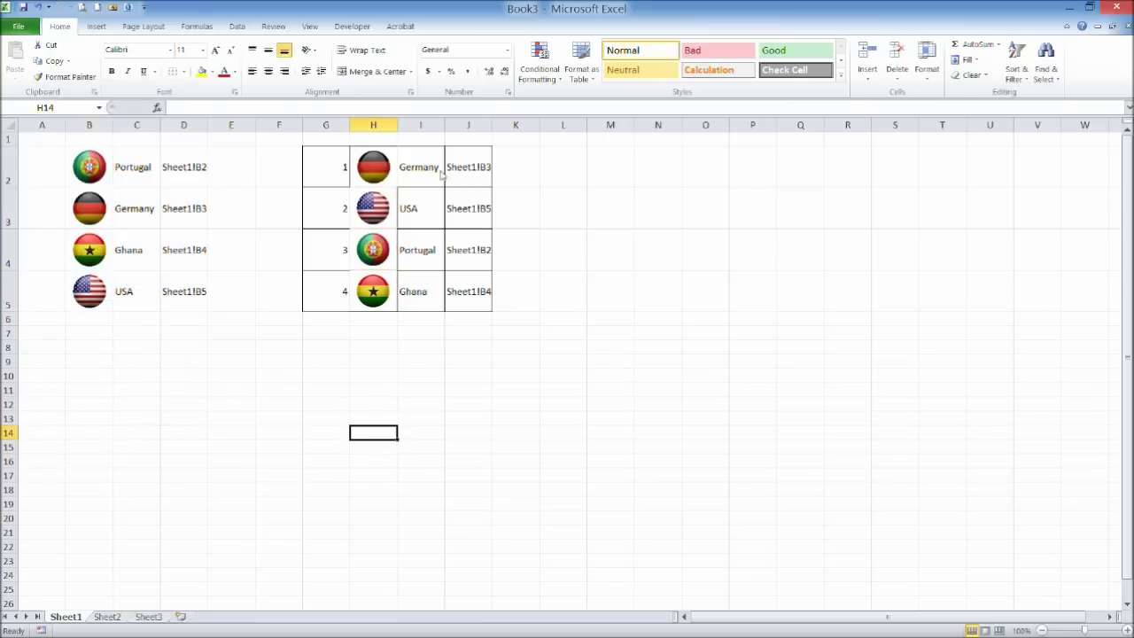
{"action": "left_click", "coordinate": [466, 178]}
{"action": "key", "text": "Left"}
{"action": "key", "text": "Left"}
{"action": "key", "text": "Left"}
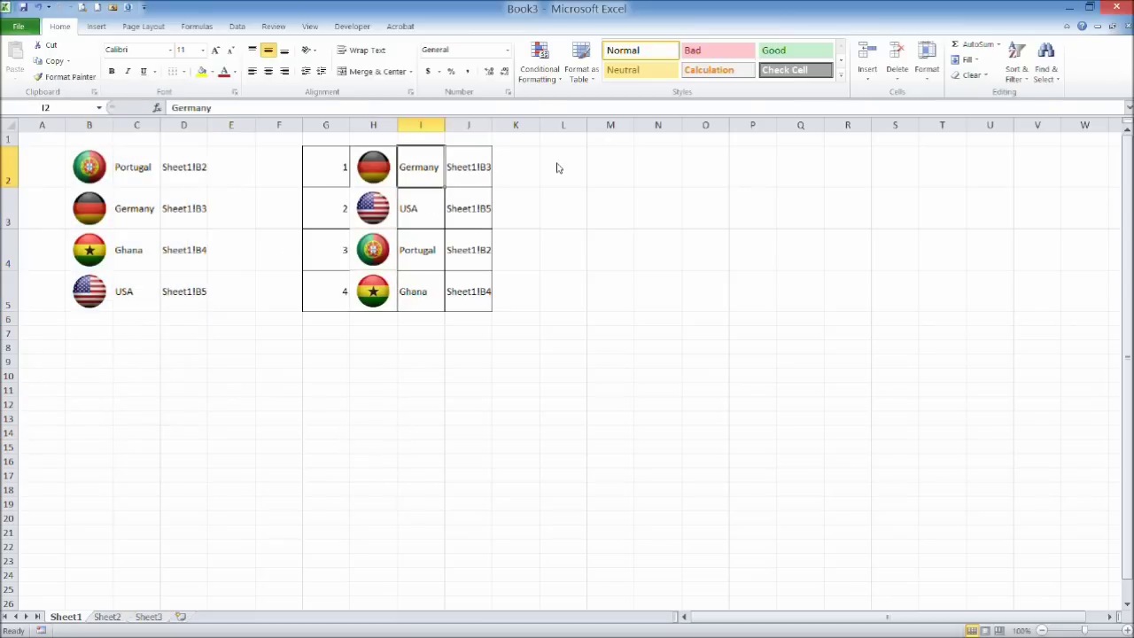
Select the lookup table cells in G2:J5, reselecting from G2 to prepare for border removal.
{"action": "key", "text": "shift+Right"}
{"action": "key", "text": "shift+Right"}
{"action": "key", "text": "shift+Right"}
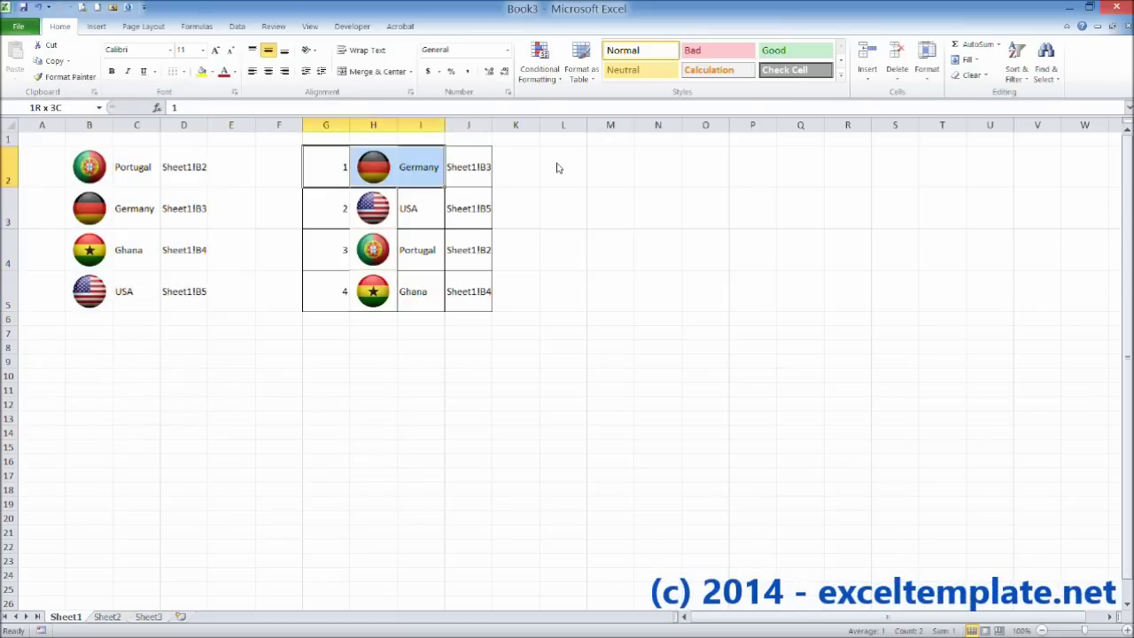
{"action": "key", "text": "shift+Down"}
{"action": "key", "text": "shift+Down"}
{"action": "key", "text": "shift+Down"}
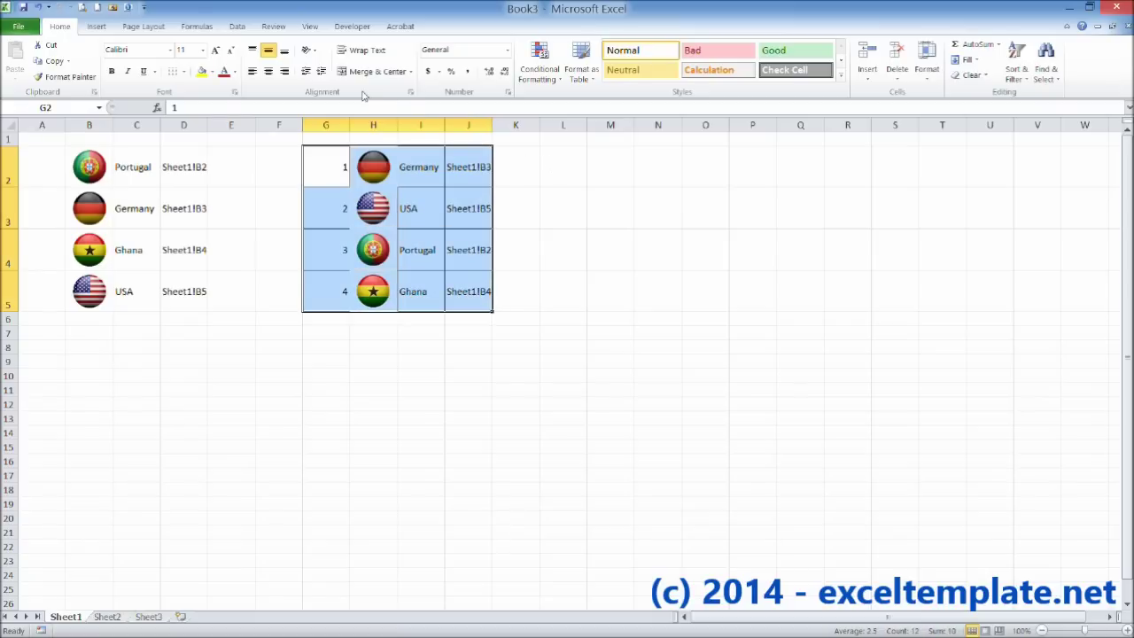
{"action": "left_click", "coordinate": [612, 321]}
{"action": "left_click", "coordinate": [520, 181]}
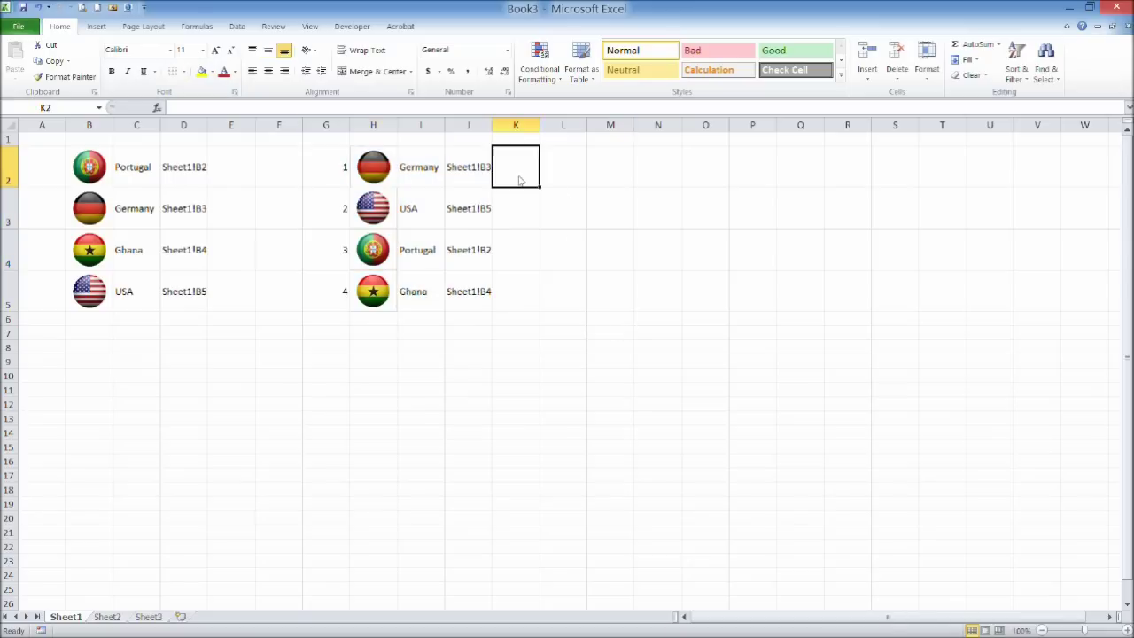
{"action": "key", "text": "Left"}
{"action": "key", "text": "Left"}
{"action": "key", "text": "Left"}
{"action": "key", "text": "Left"}
{"action": "key", "text": "shift+Right"}
{"action": "key", "text": "shift+Right"}
{"action": "key", "text": "shift+Right"}
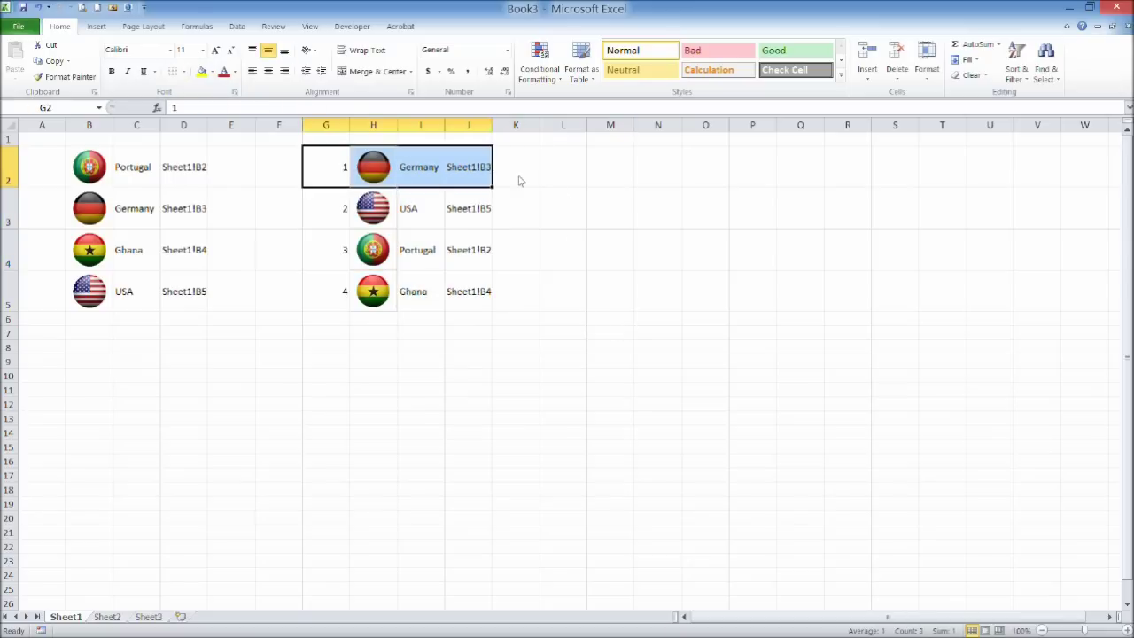